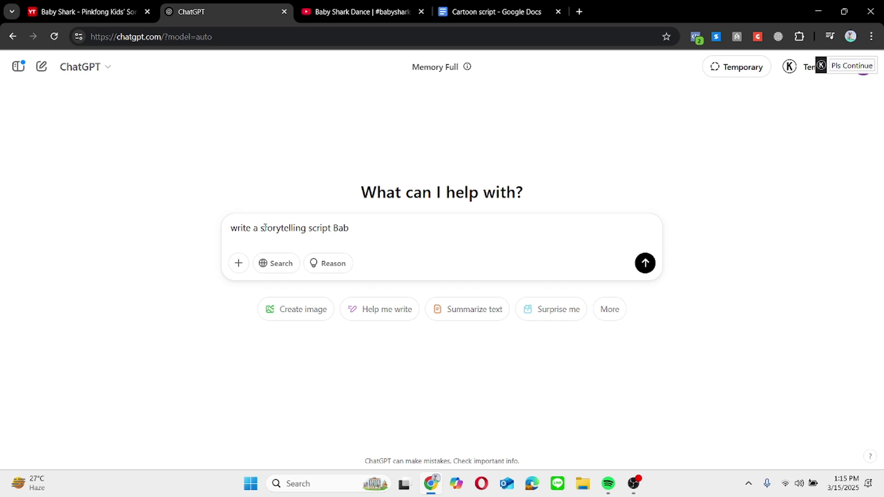
- Submit the prompt "write a storytelling script Baby shark do do" and read through the generated script
type("Baby shark do do")
key("Return")
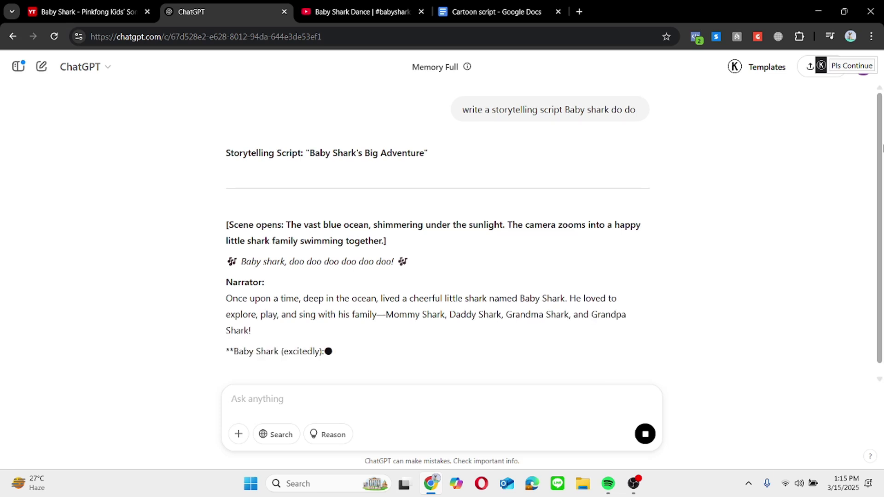
scroll(880, 316, "down", 2)
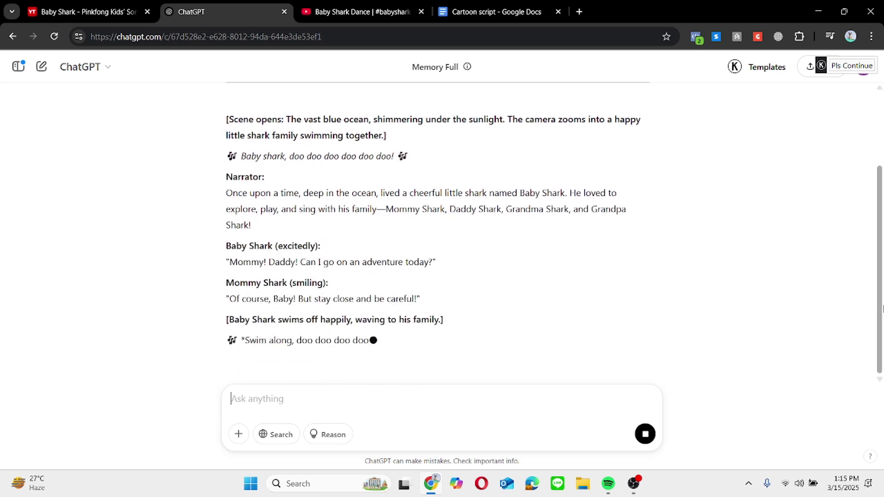
scroll(882, 313, "down", 3)
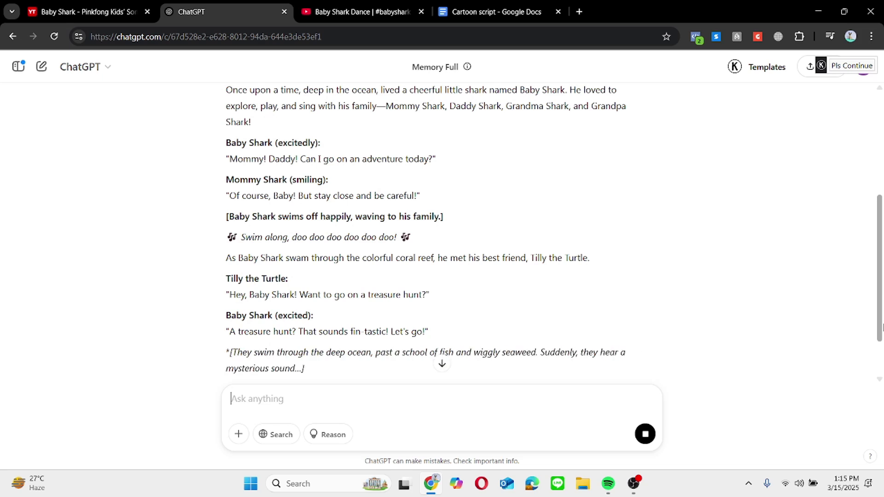
scroll(882, 250, "down", 3)
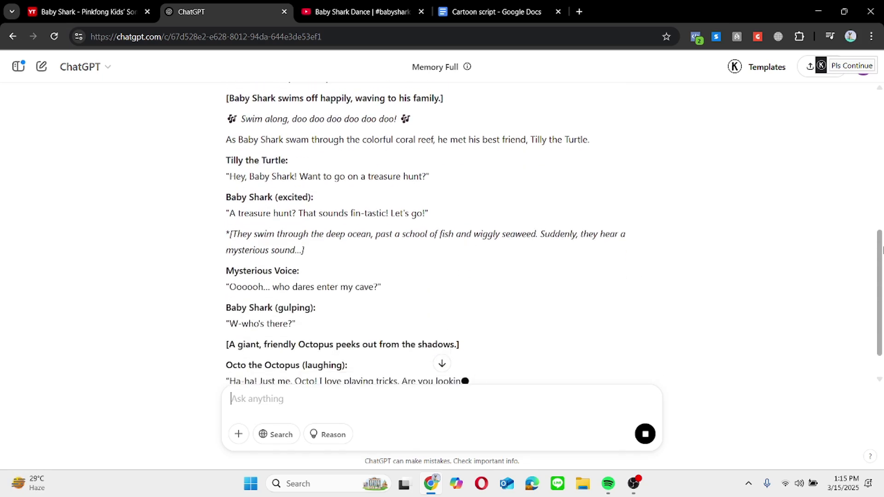
scroll(882, 250, "down", 2)
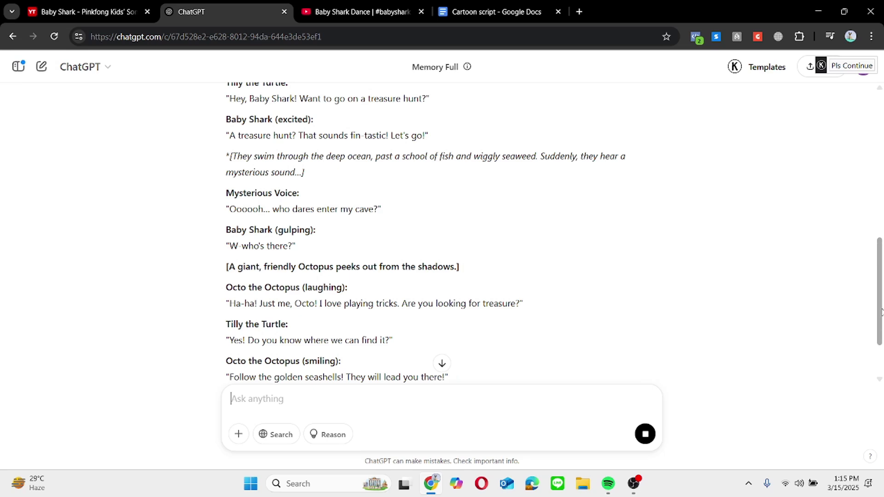
scroll(882, 290, "down", 3)
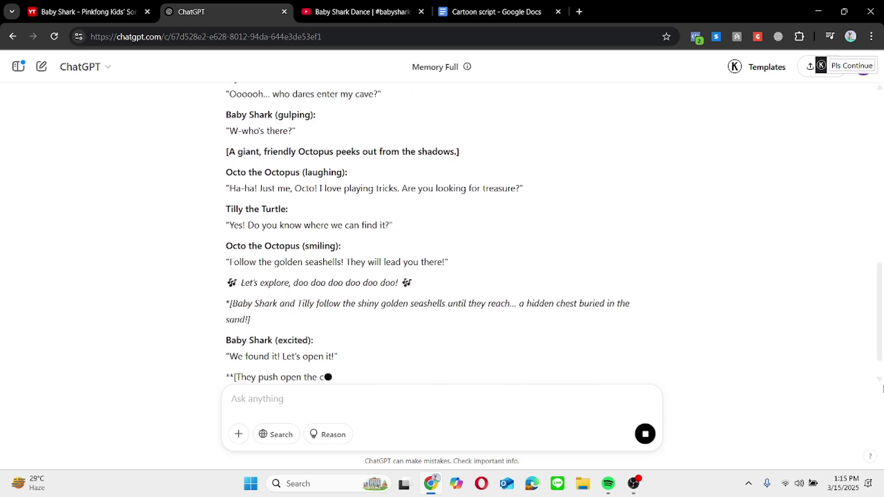
scroll(882, 296, "down", 3)
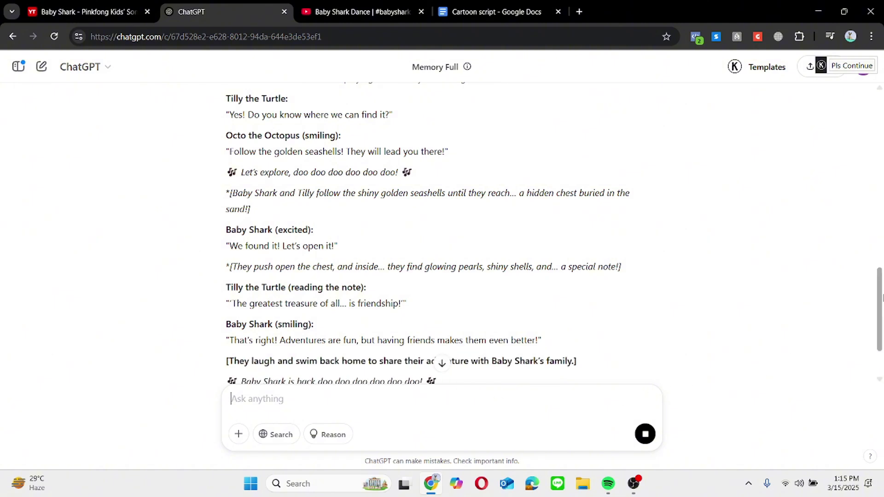
scroll(867, 375, "down", 2)
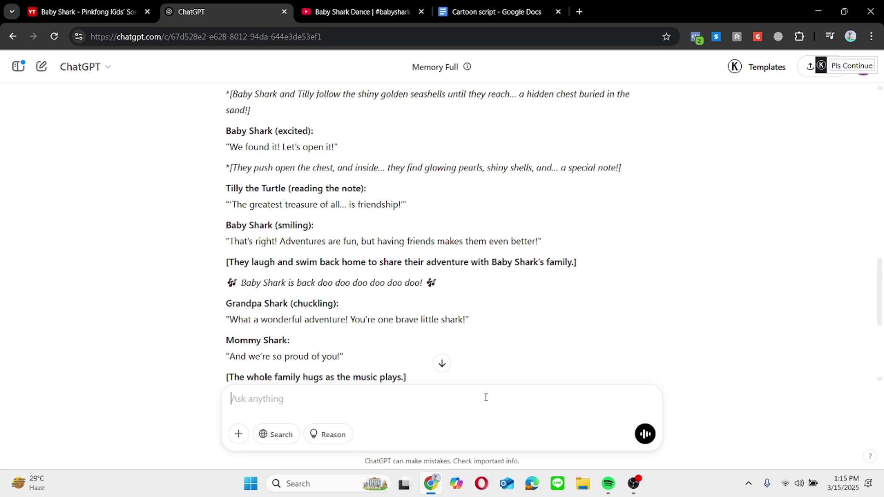
- Submit the follow-up "generate scene prompt for this script" and review the prompts for all the scenes
type("generate sce")
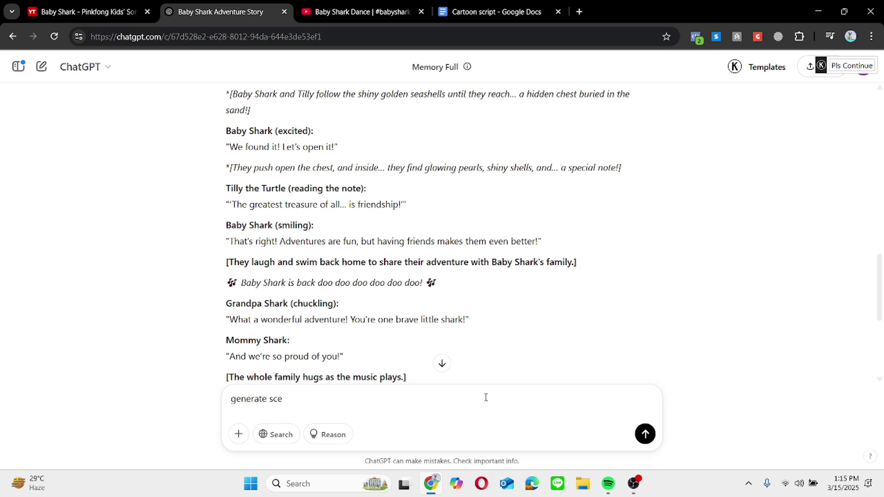
type("ne")
type(" por")
type("mp")
type("this script")
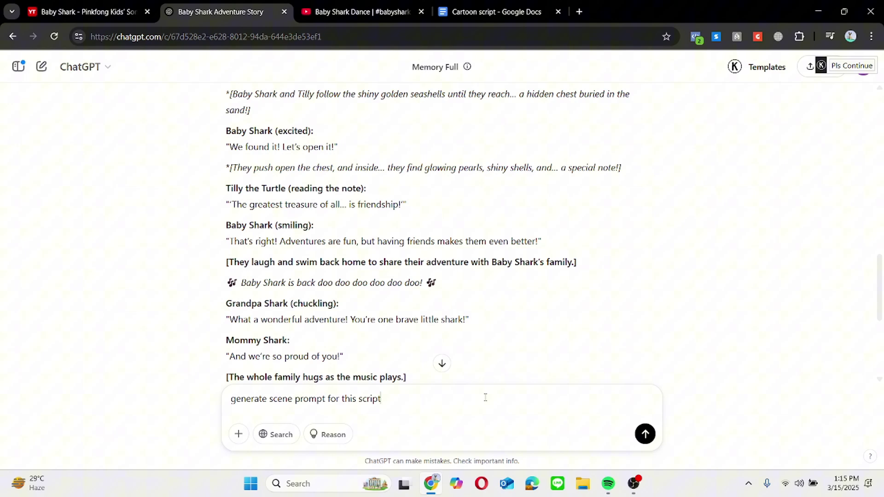
key("Return")
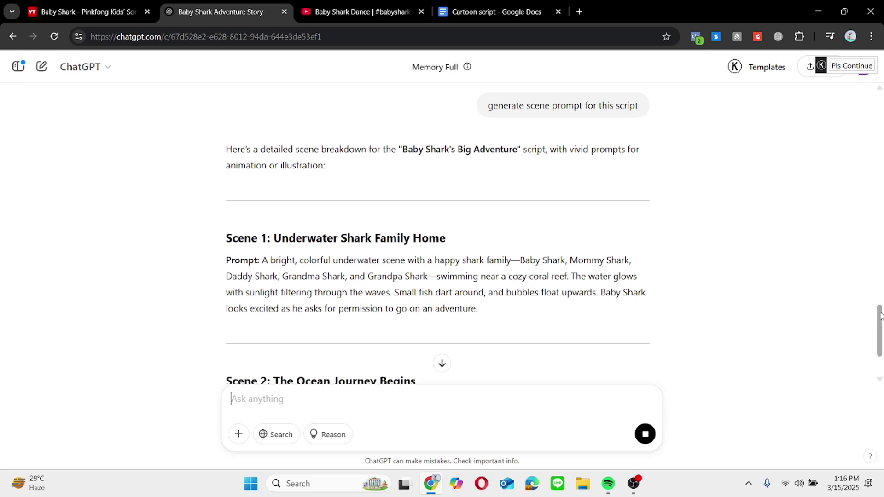
scroll(599, 207, "down", 4)
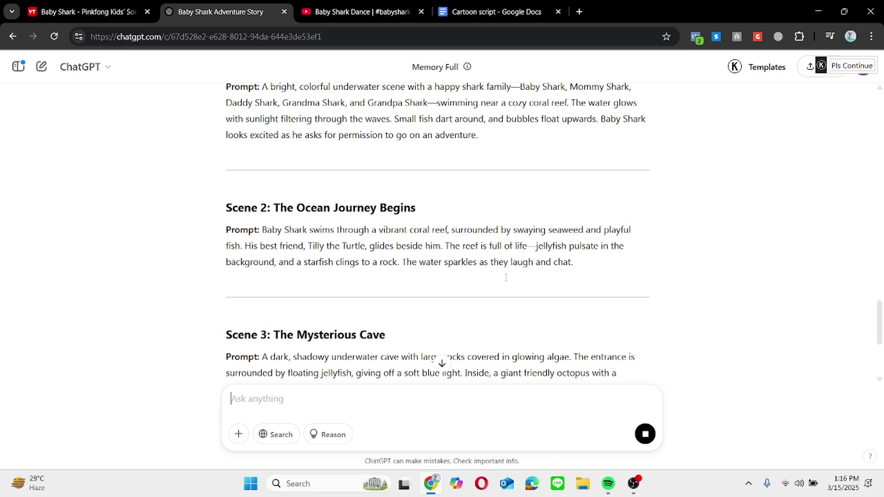
left_click_drag(880, 314, 881, 403)
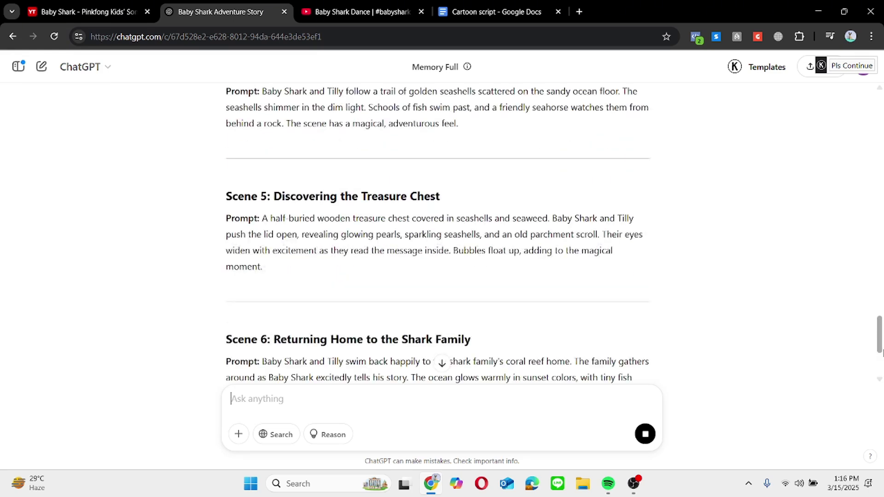
left_click_drag(881, 353, 882, 407)
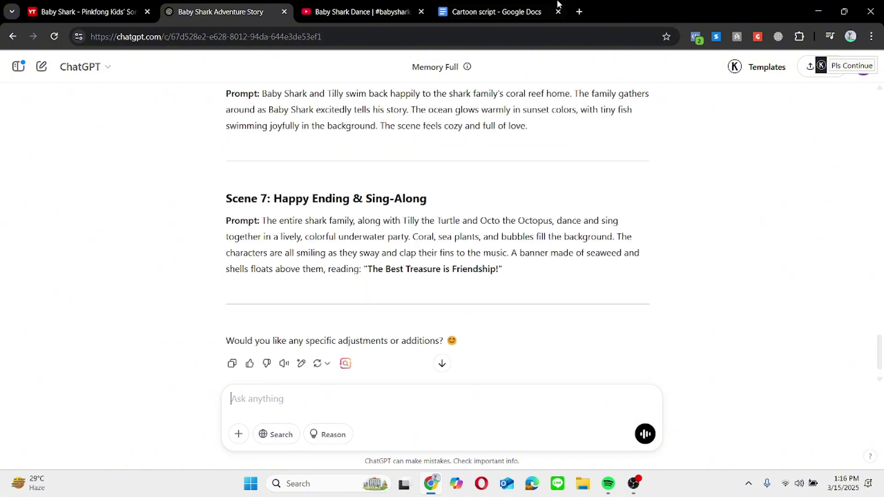
- Switch to the Cartoon script document in Google Docs and view the beginning of the Baby Shark's Magical Adventure story
left_click(544, 5)
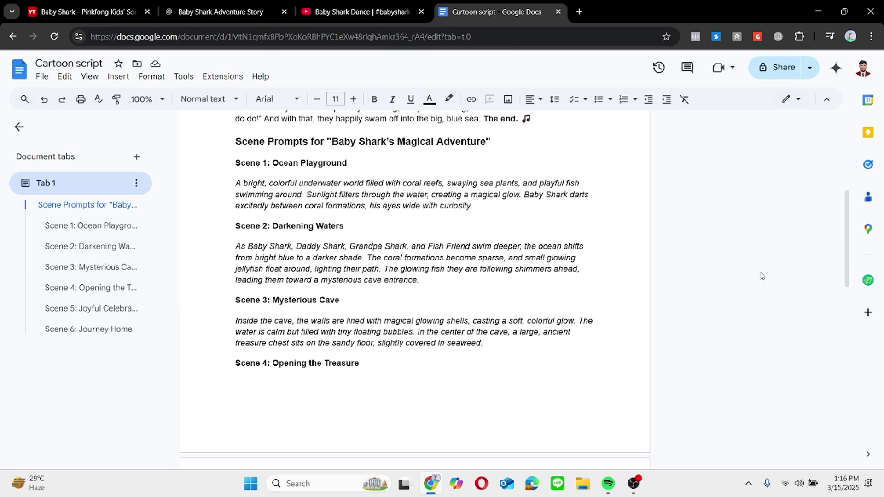
left_click_drag(846, 239, 841, 117)
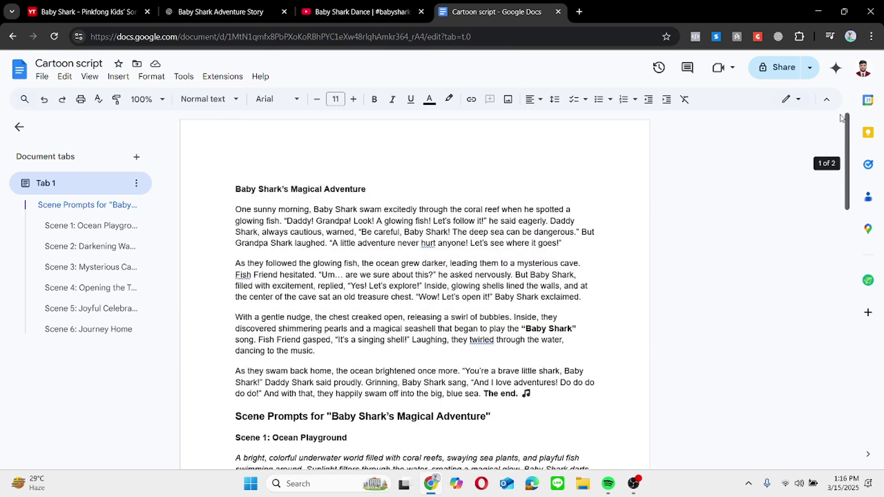
- Open Leonardo.Ai in a new browser tab
left_click(579, 11)
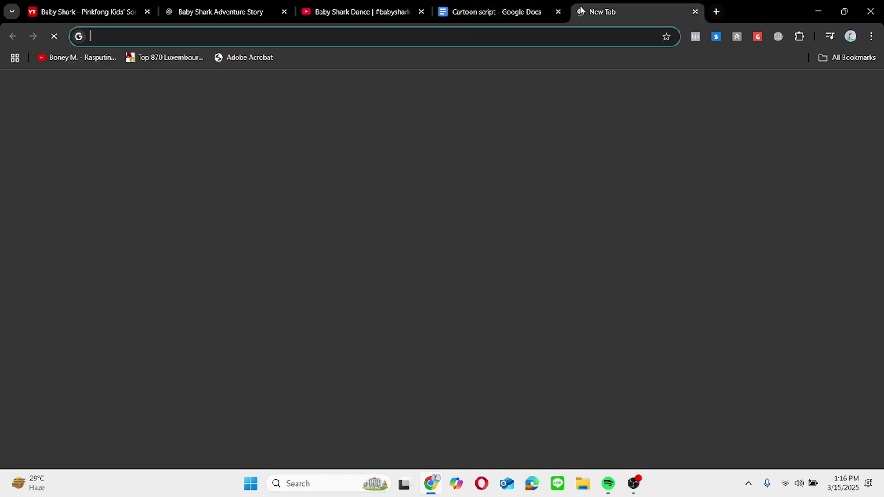
type("leo")
key("Return")
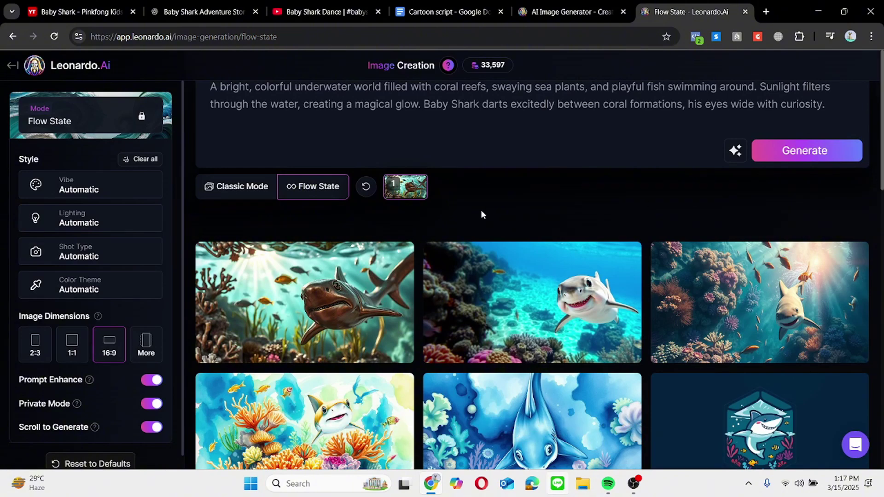
- Switch image creation to Classic Mode and generate images from the Scene 1 prompt about Baby Shark in the bright underwater world
left_click(235, 189)
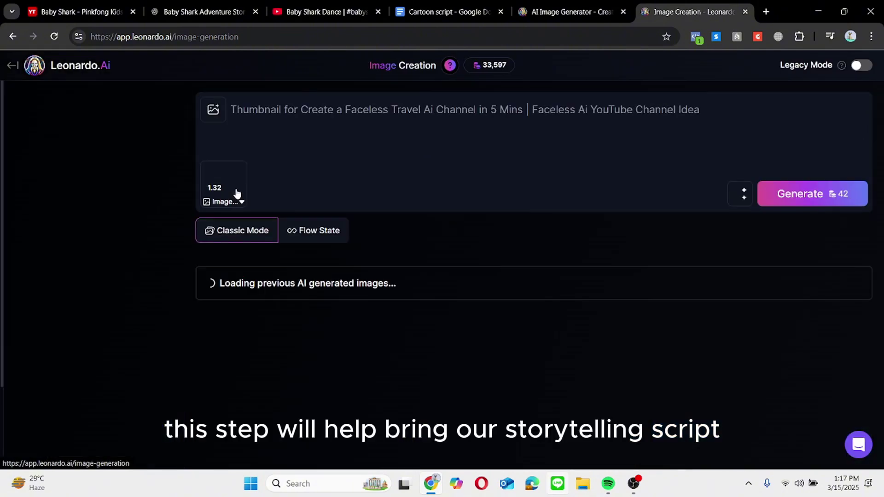
left_click(328, 138)
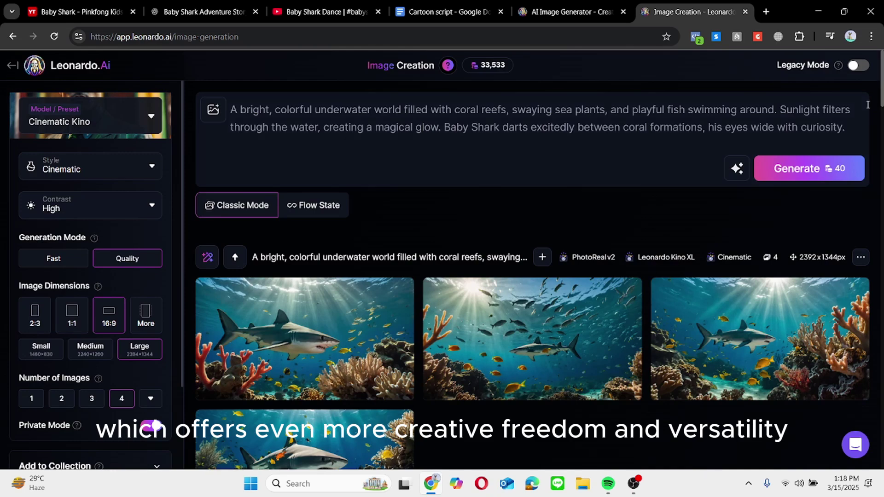
- Generate a motion video from the first shark image with motion strength 3 and dismiss the generation notice
mouse_move(317, 343)
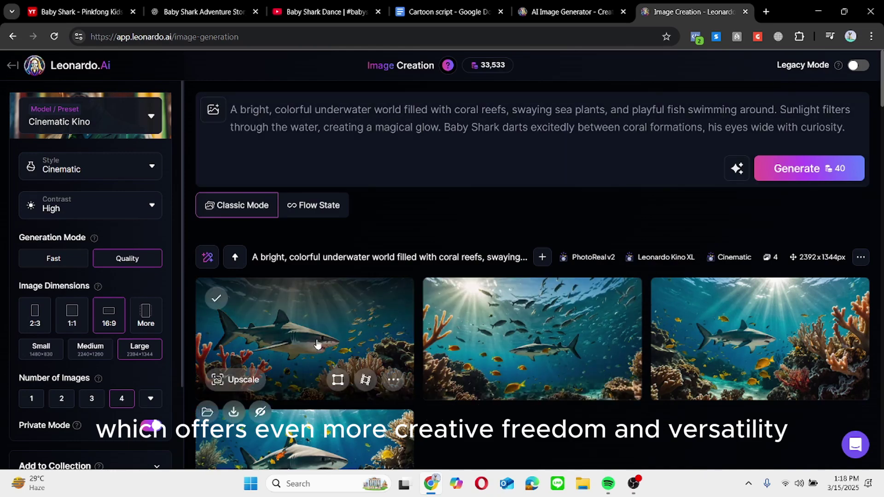
left_click(365, 379)
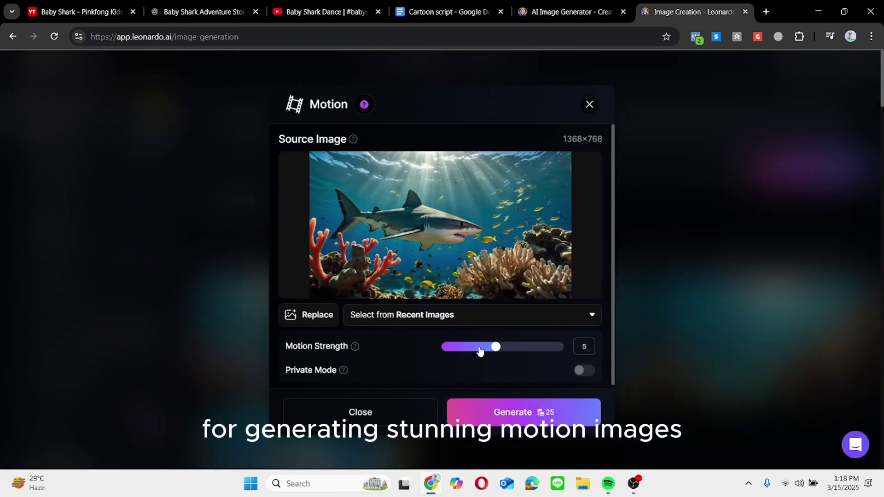
left_click_drag(496, 349, 469, 352)
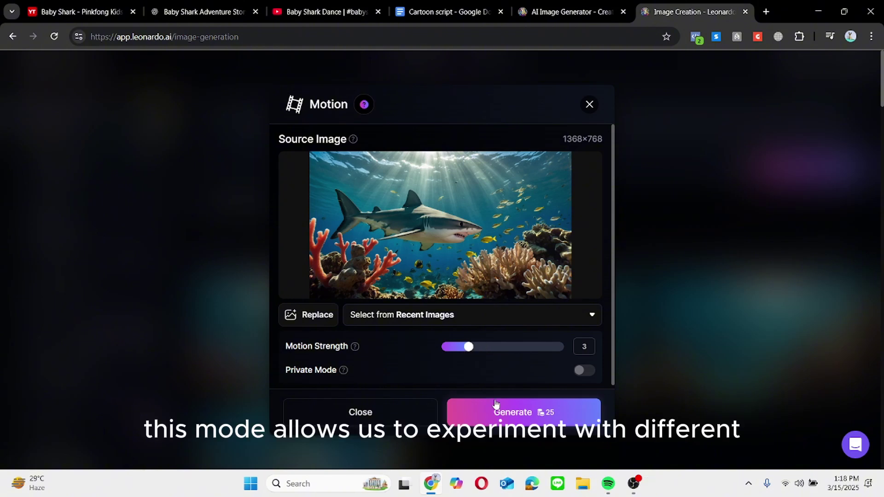
left_click(497, 418)
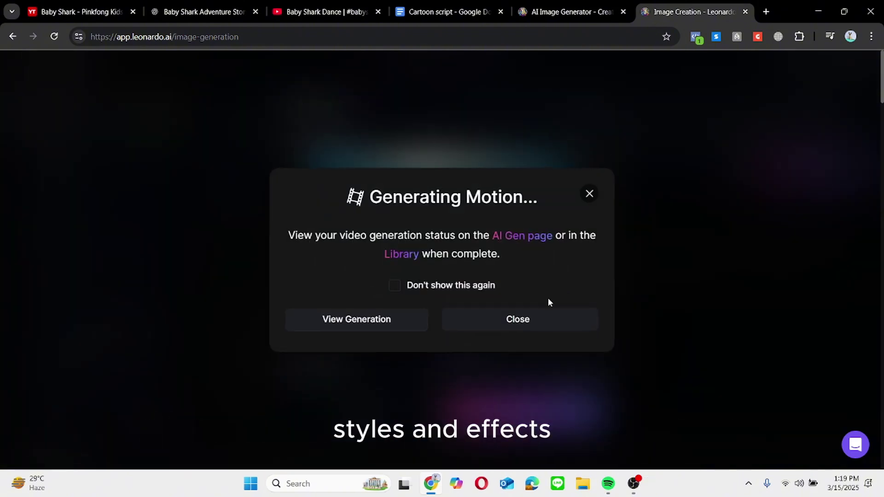
left_click(533, 320)
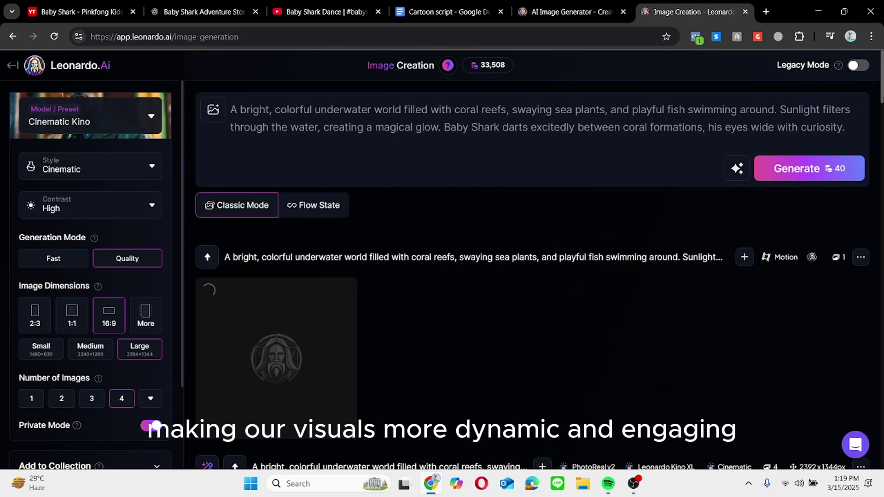
- Generate a motion video from the second image, the shark with a school of fish, at motion strength 3 and dismiss the notice
scroll(560, 257, "down", 6)
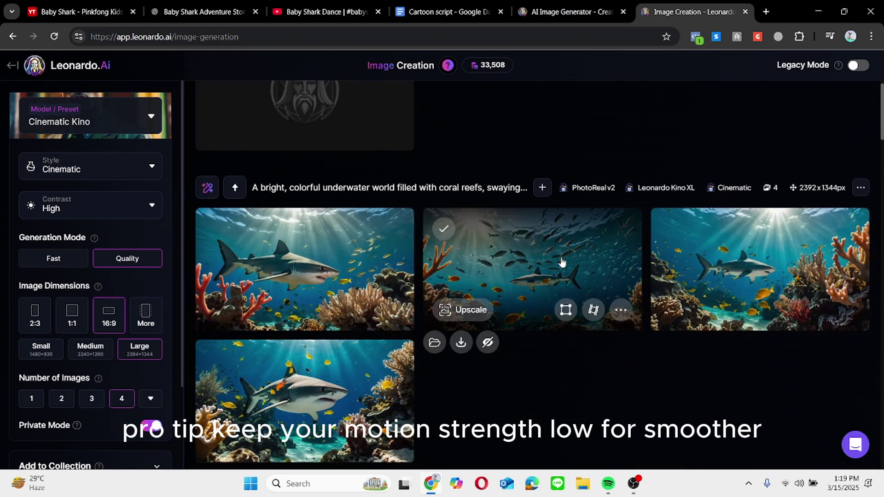
left_click(594, 310)
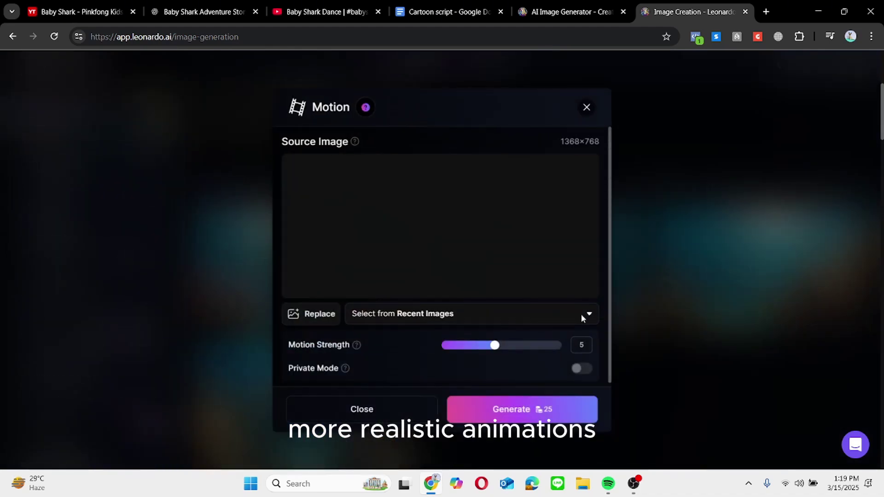
left_click(481, 348)
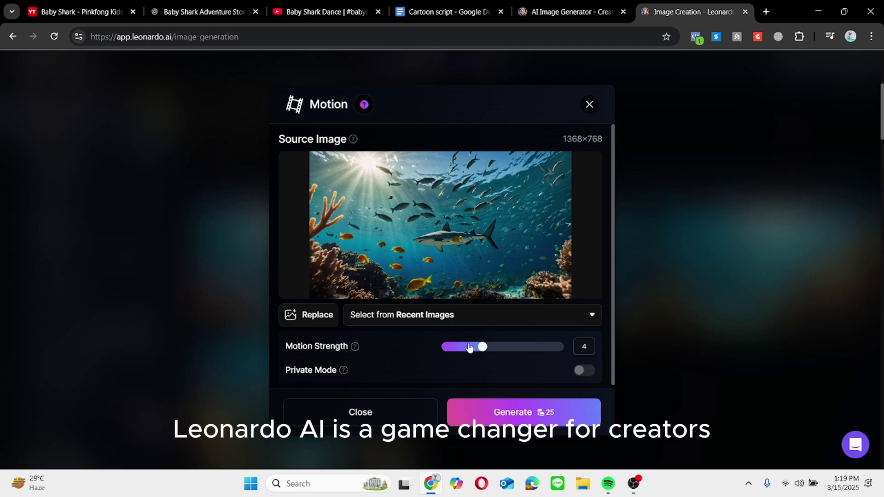
left_click(469, 348)
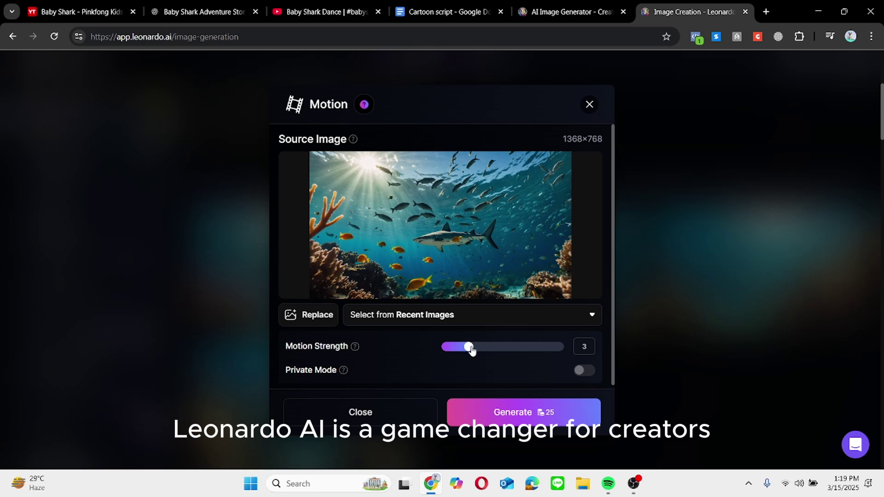
left_click(501, 415)
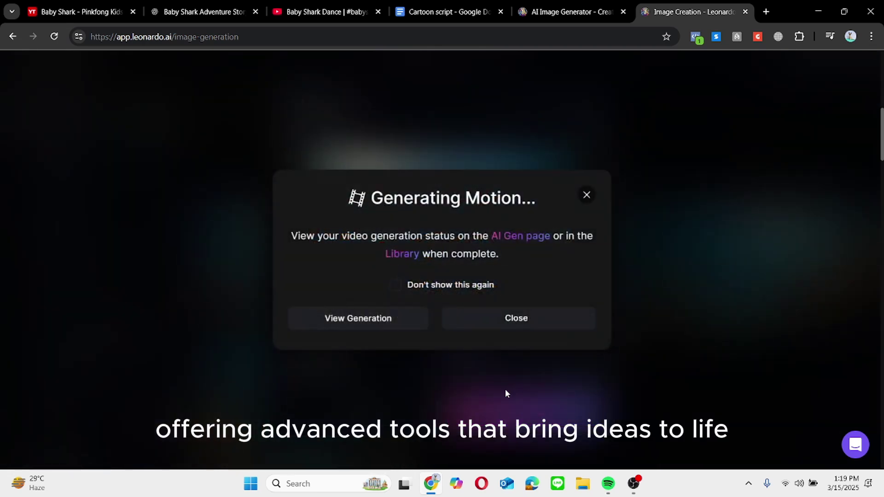
left_click(513, 327)
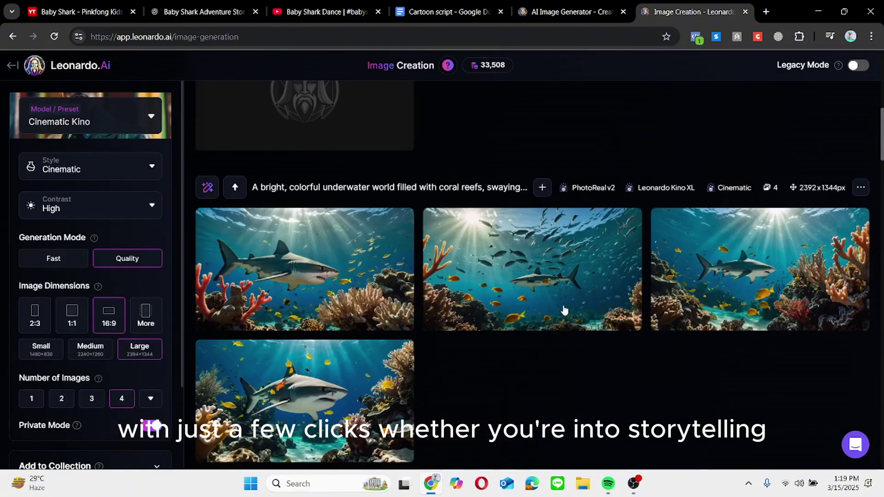
- Preview the third Scene 1 shark image, generate a motion video from it at motion strength 3, and dismiss the notice
left_click(748, 289)
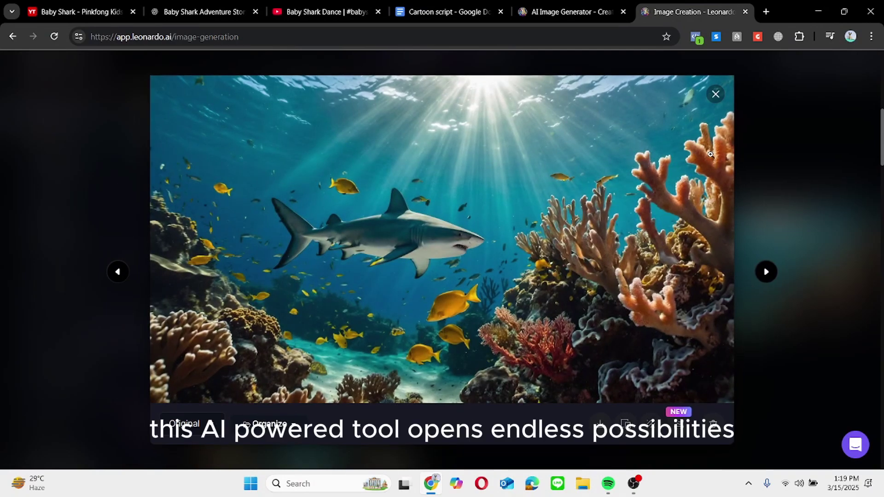
left_click(783, 247)
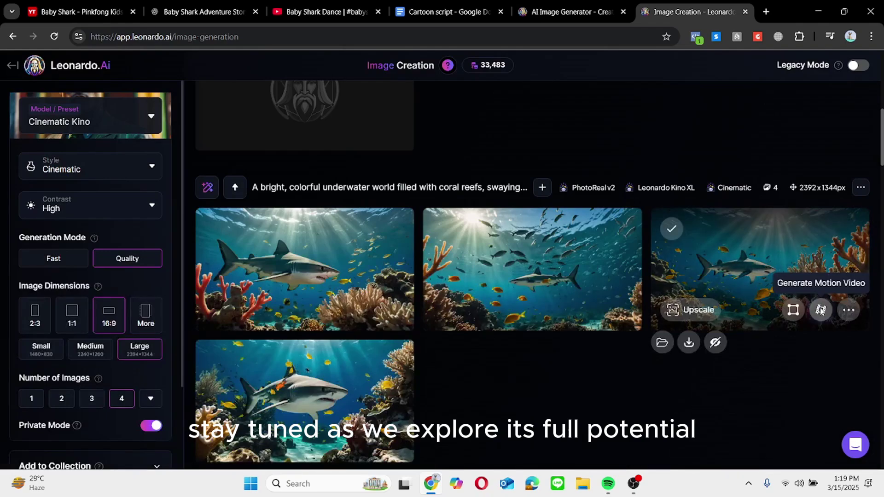
left_click(821, 310)
left_click(479, 348)
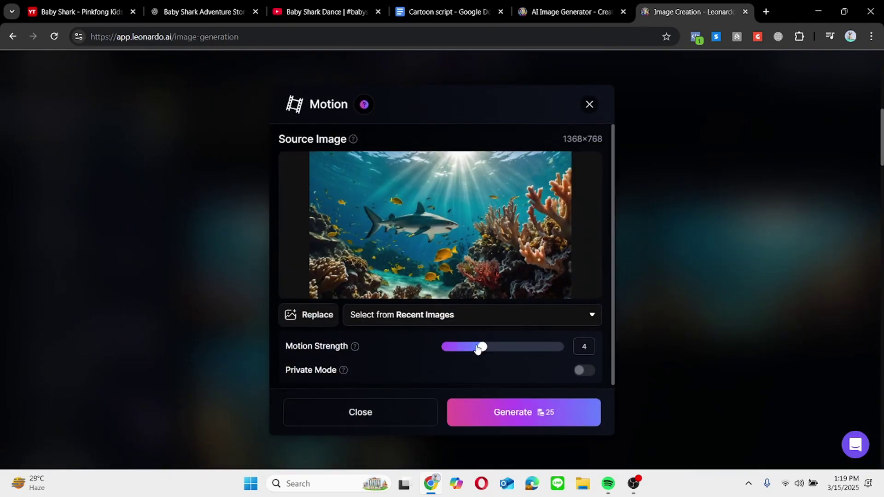
left_click(475, 349)
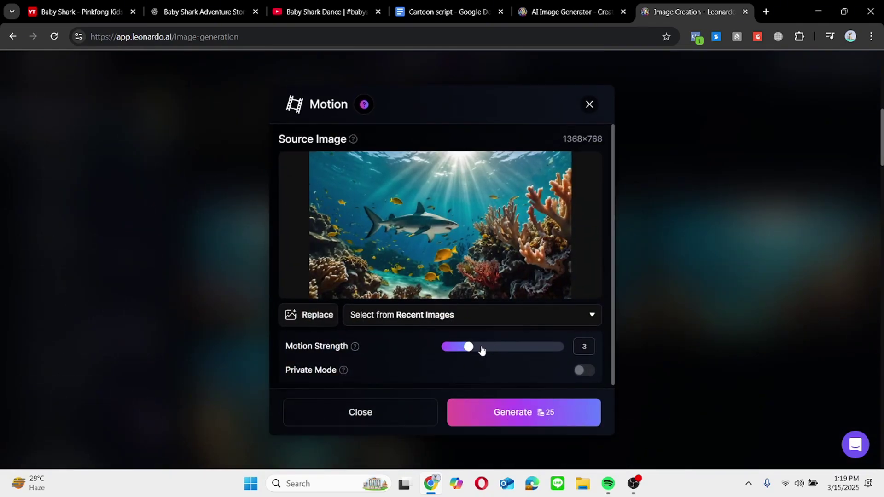
left_click(506, 409)
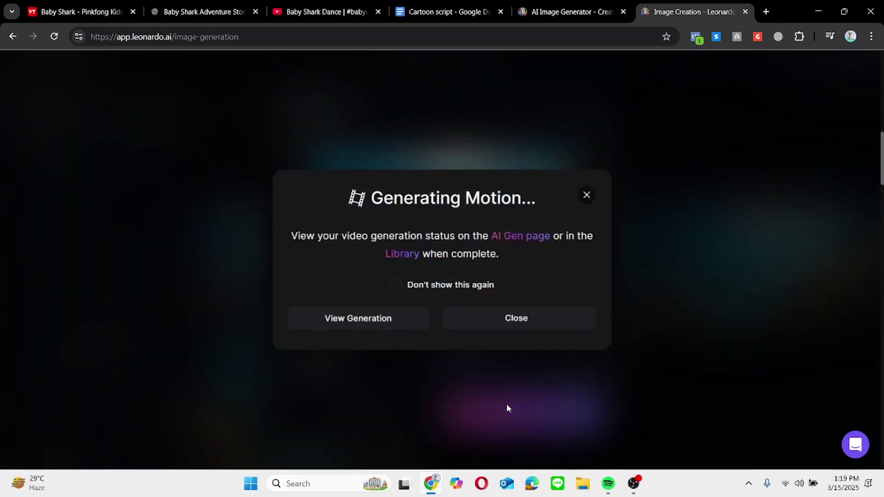
left_click(507, 329)
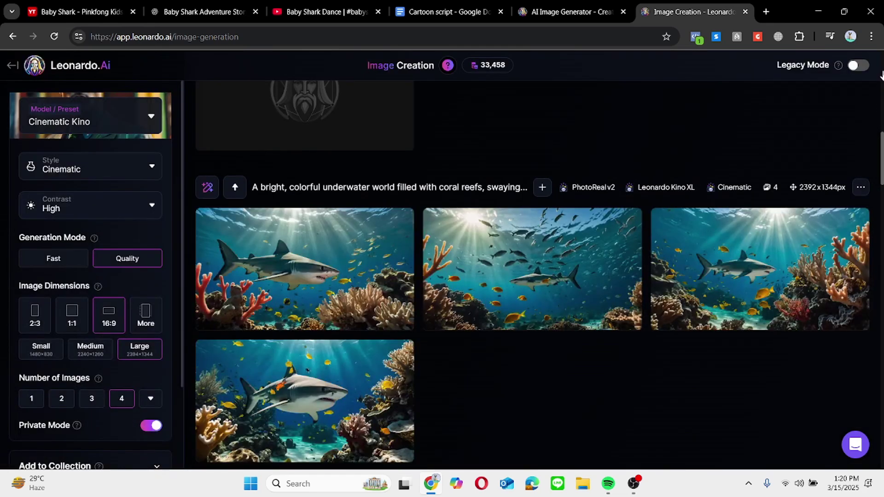
- Switch to the Cartoon script Google Doc, place its tab beside the image creation tab, and copy the Scene 2: Darkening Waters prompt
scroll(881, 152, "up", 6)
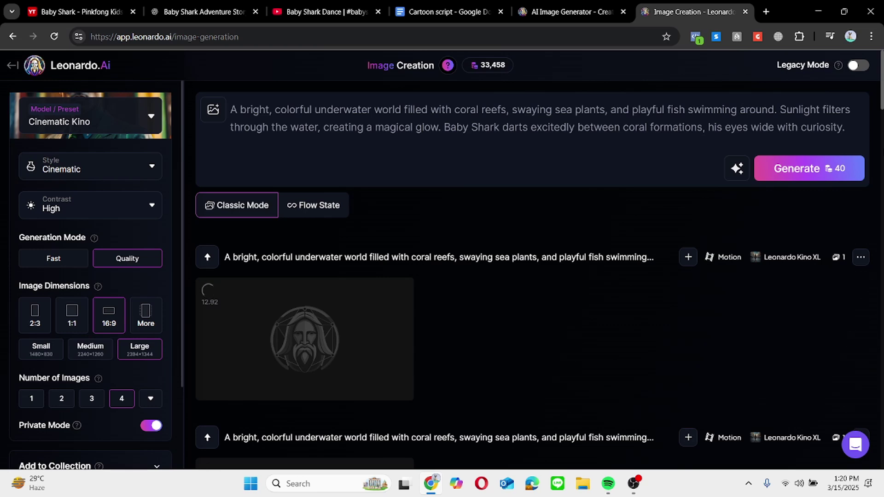
left_click(457, 13)
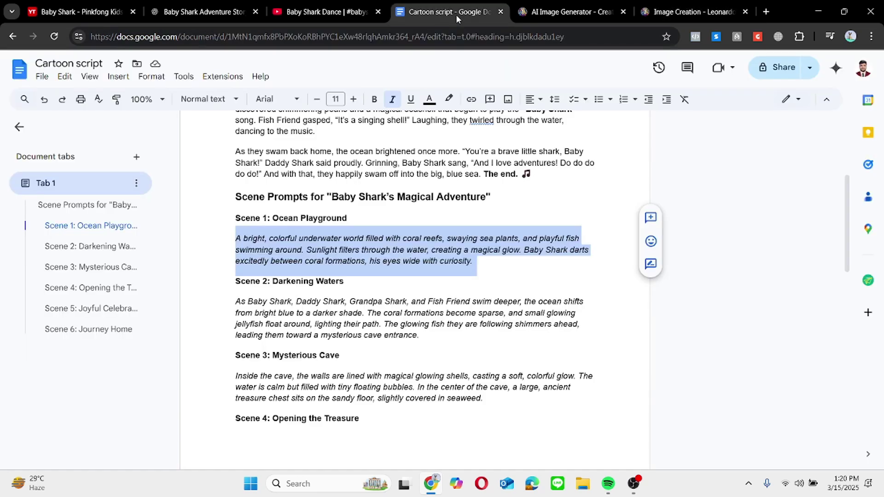
left_click_drag(457, 13, 580, 13)
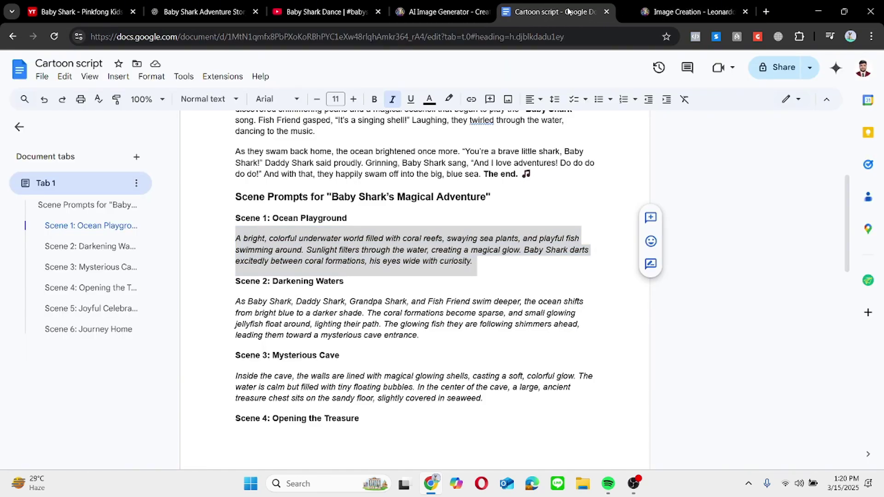
left_click(229, 299)
left_click_drag(228, 299, 423, 335)
right_click(435, 329)
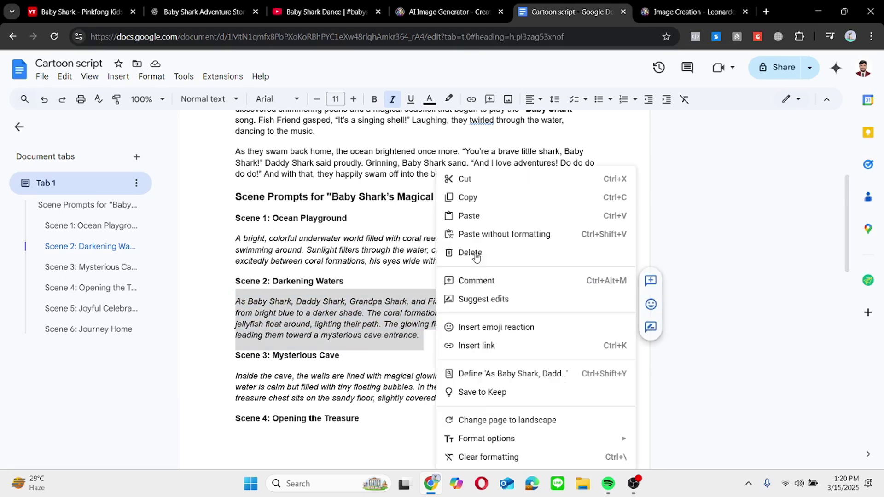
left_click(504, 205)
- Back in Leonardo.Ai, replace the Scene 1 prompt with the copied Scene 2 prompt and generate images from it
left_click(713, 4)
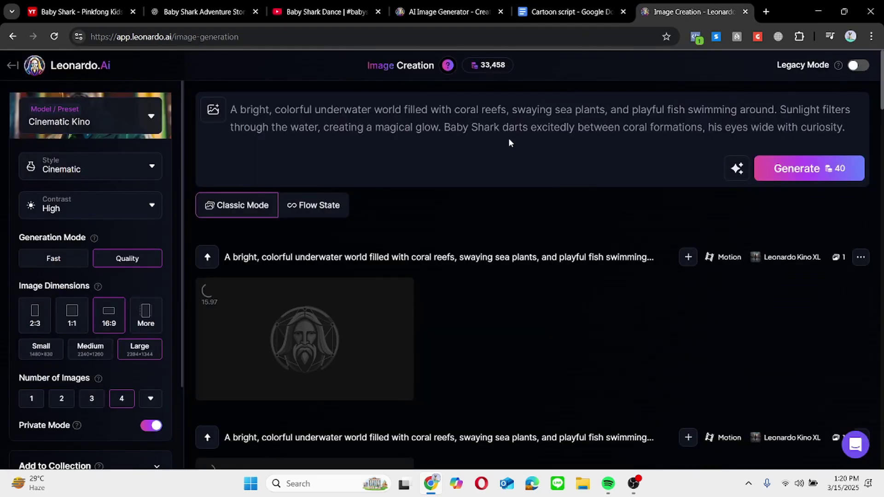
key("ctrl+a")
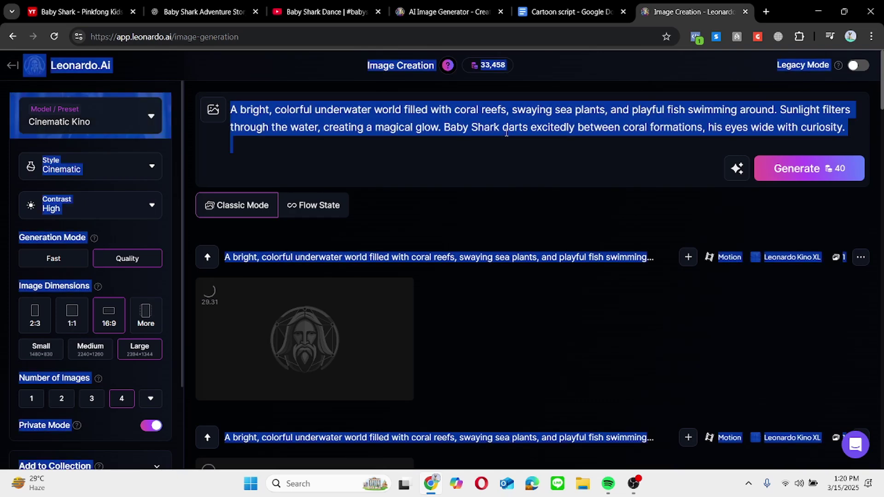
left_click(506, 133)
key("ctrl+a")
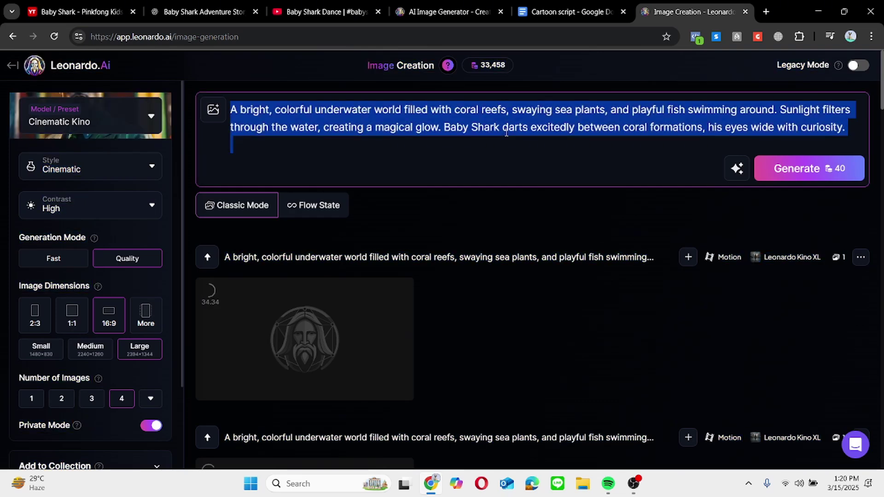
key("ctrl+v")
left_click(804, 190)
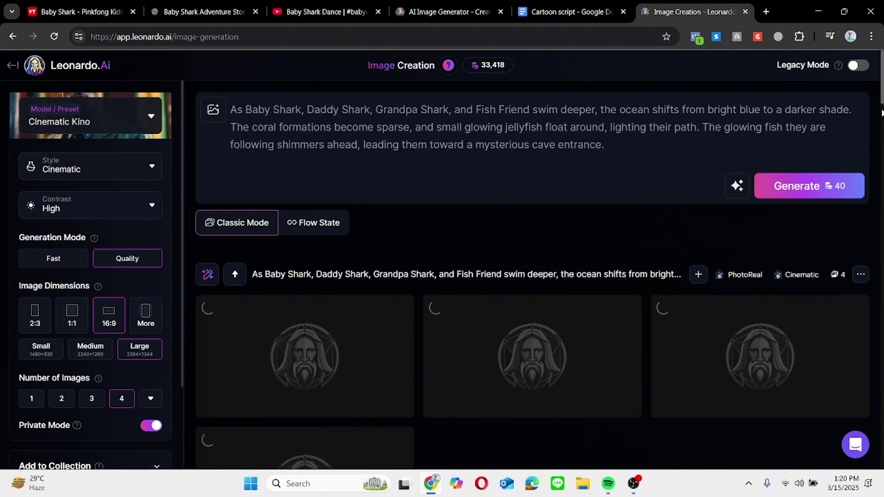
- Generate a motion video from the first Scene 2 image, the three sharks, at motion strength 3 and dismiss the notice
scroll(532, 276, "down", 3)
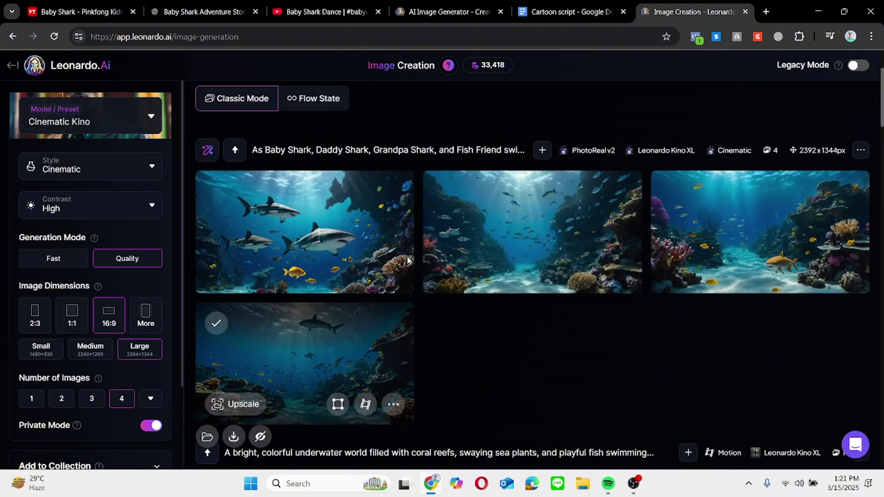
mouse_move(366, 274)
left_click(366, 273)
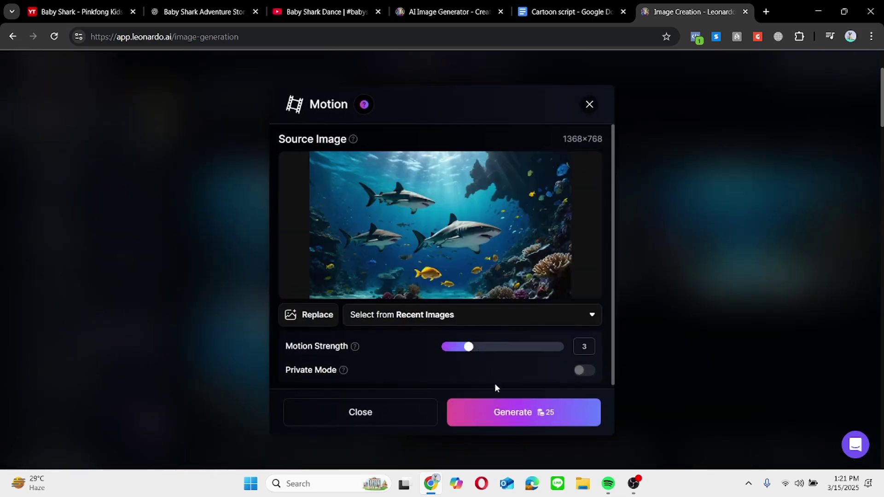
left_click(497, 412)
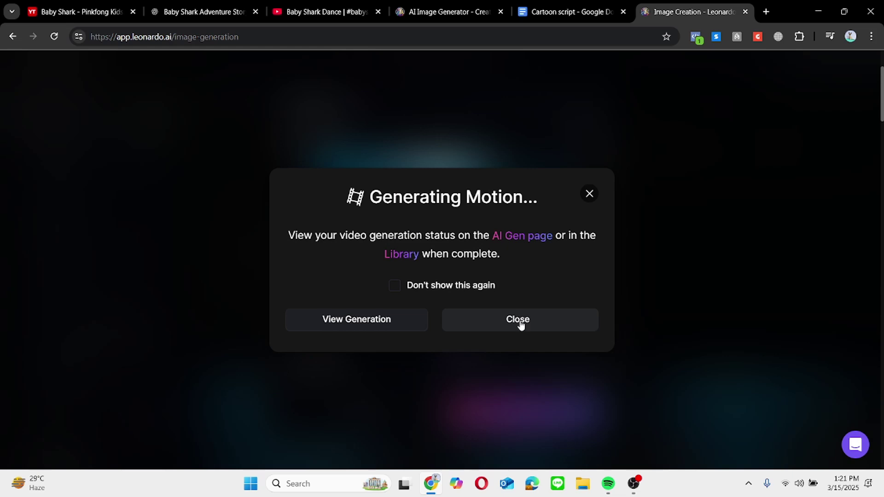
left_click(520, 323)
- Generate a motion video from the second Scene 2 image, the fish between the reefs, at motion strength 5 and dismiss the notice
scroll(882, 115, "down", 5)
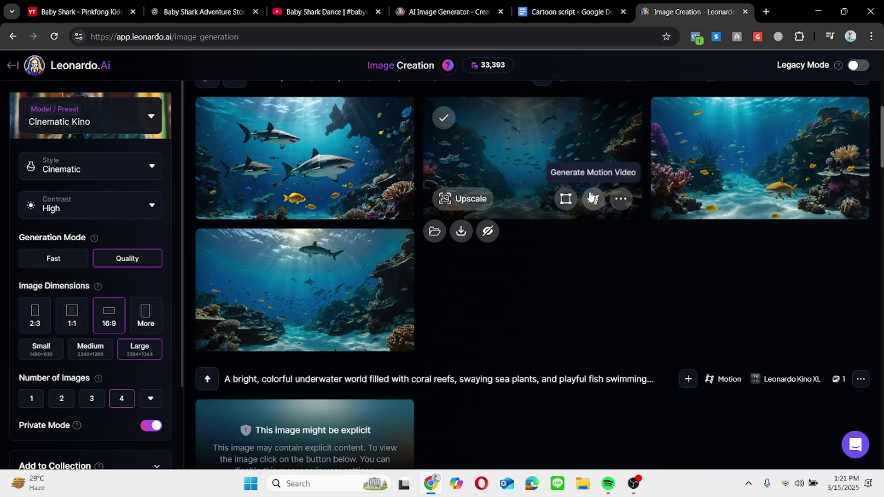
left_click(591, 198)
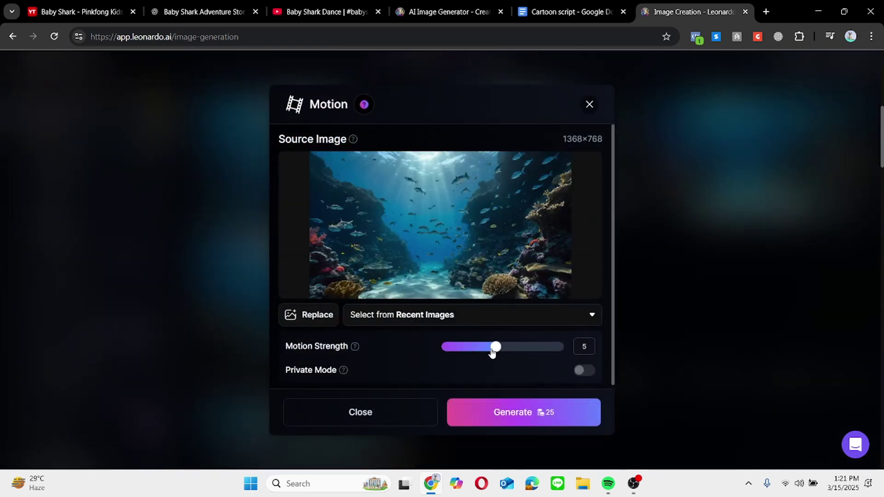
left_click(491, 413)
left_click(402, 323)
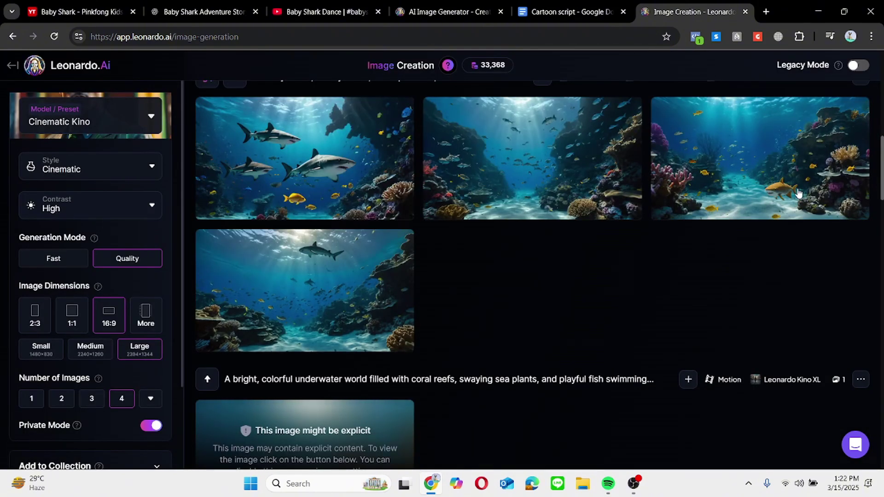
- Generate a motion video from the third Scene 2 image, the orange fish over the sand, at motion strength 5 and dismiss the notice
mouse_move(746, 199)
scroll(737, 184, "up", 10)
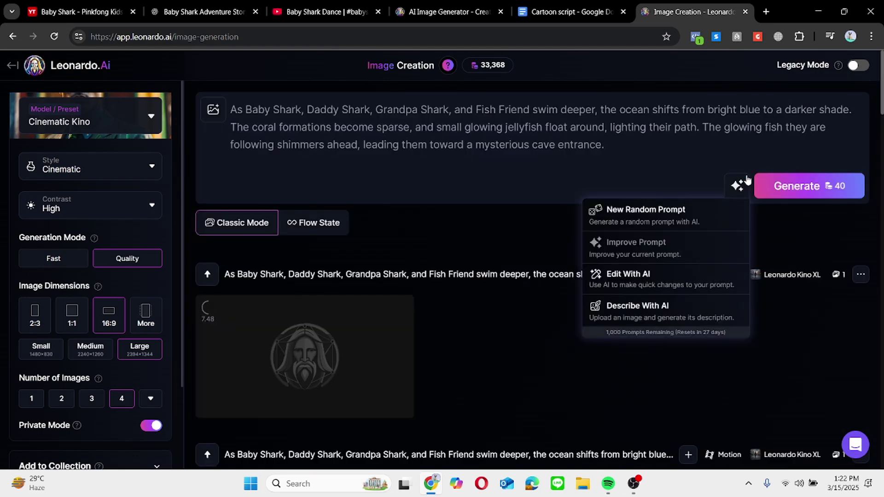
left_click_drag(881, 92, 881, 166)
scroll(881, 166, "down", 2)
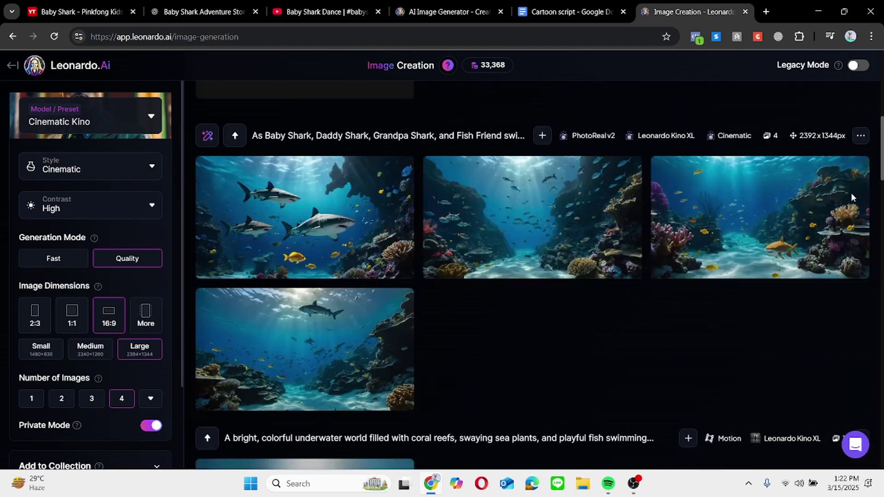
mouse_move(791, 259)
left_click(819, 260)
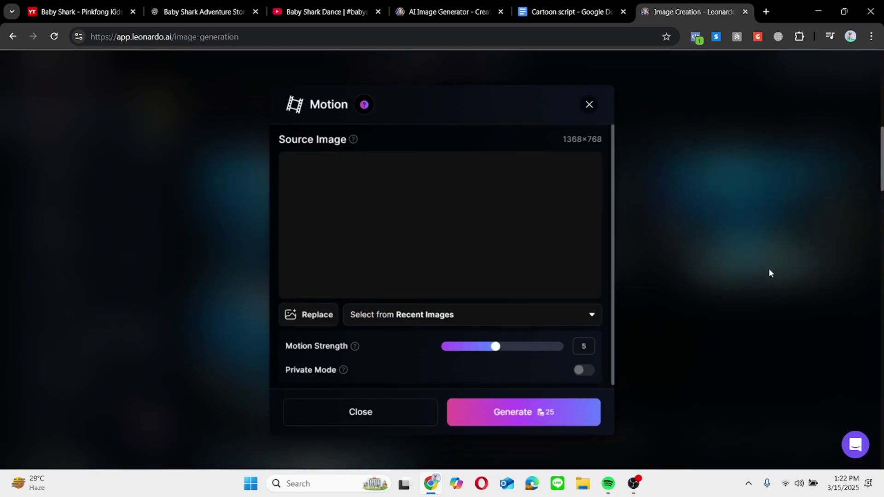
left_click(495, 411)
left_click(485, 327)
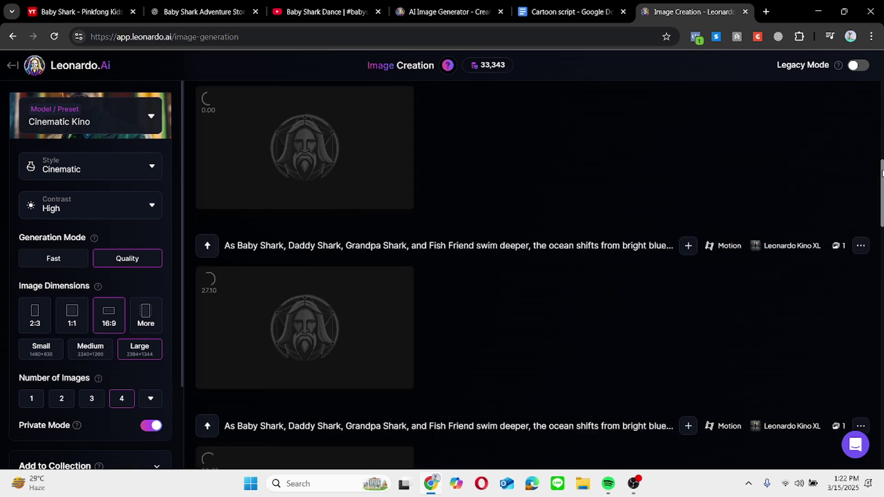
- Switch image creation to Flow State and copy the Scene 3: Mysterious Cave prompt from the Cartoon script Google Doc
scroll(311, 231, "up", 5)
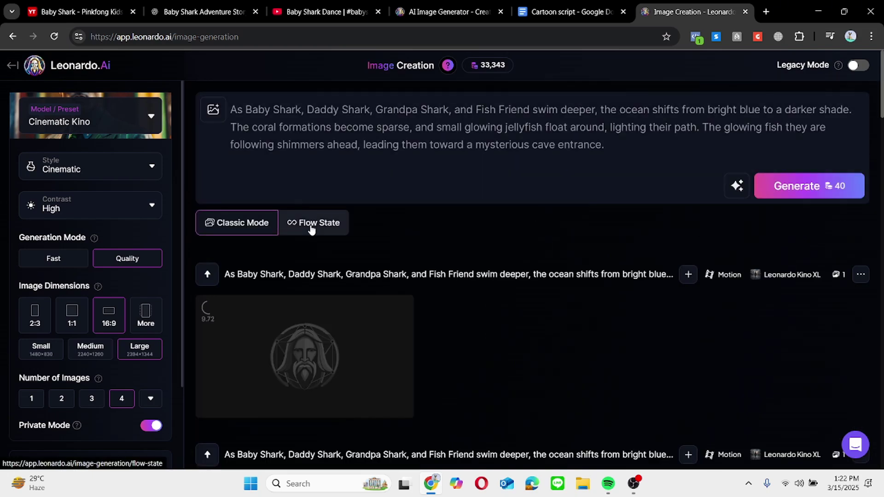
left_click(311, 226)
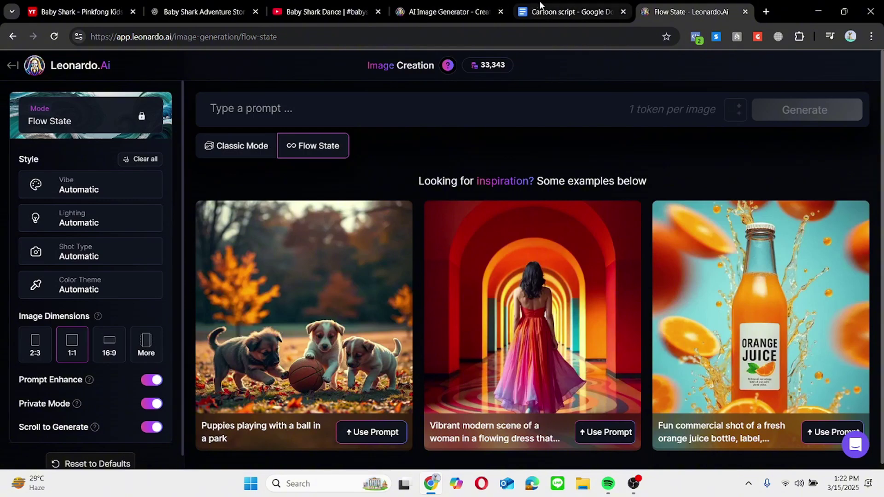
left_click(539, 2)
left_click_drag(497, 406, 236, 373)
right_click(266, 372)
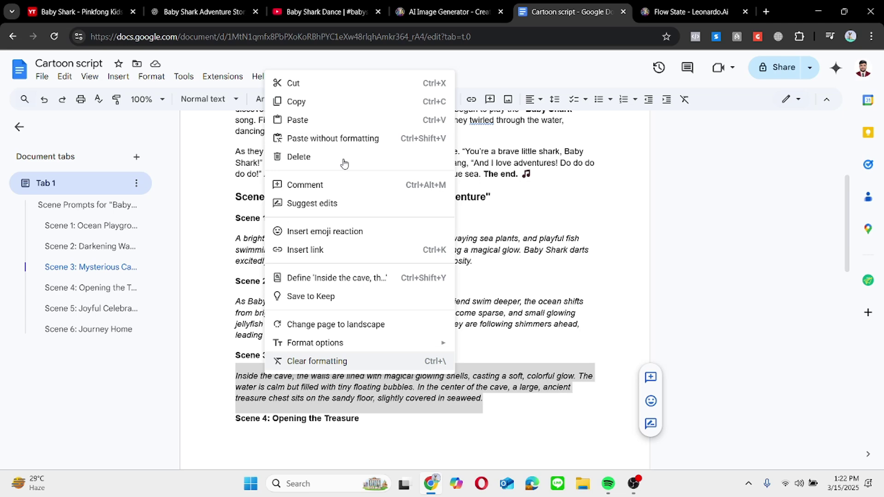
left_click(345, 106)
- In Leonardo.Ai, enter the copied Scene 3 prompt in Flow State and generate images with 16:9 dimensions
left_click(686, 11)
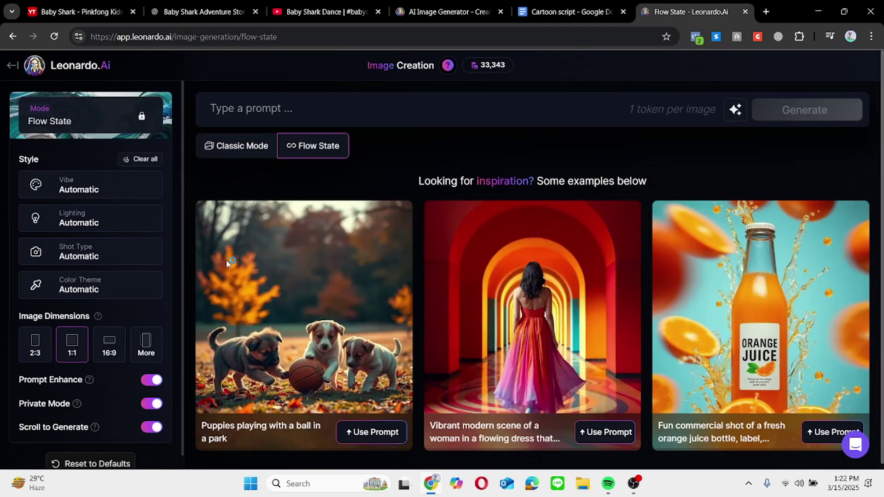
left_click(340, 118)
key("ctrl+v")
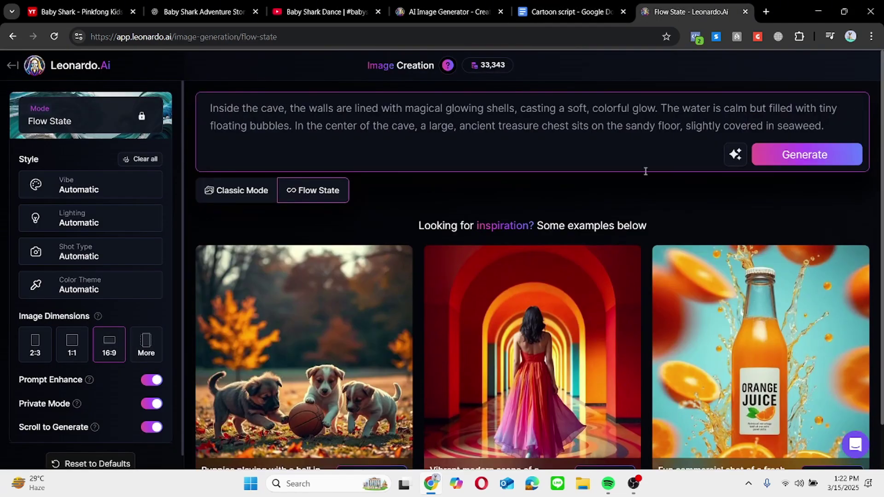
left_click(769, 160)
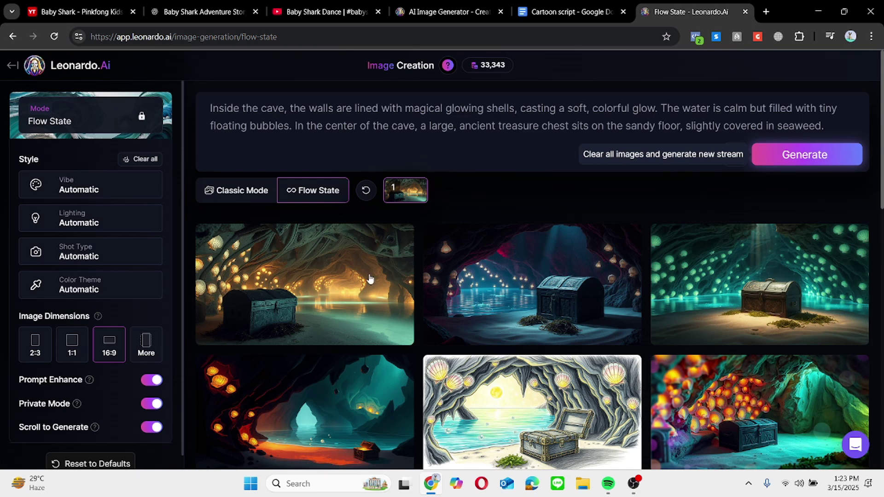
- Generate a motion video from the first treasure chest cave image at motion strength 4 and dismiss the notice
left_click(395, 326)
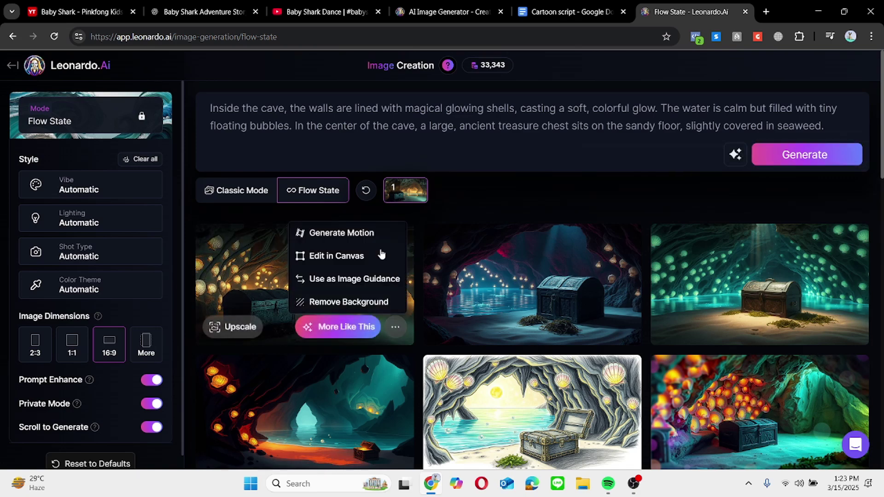
left_click(378, 233)
left_click_drag(532, 351, 483, 351)
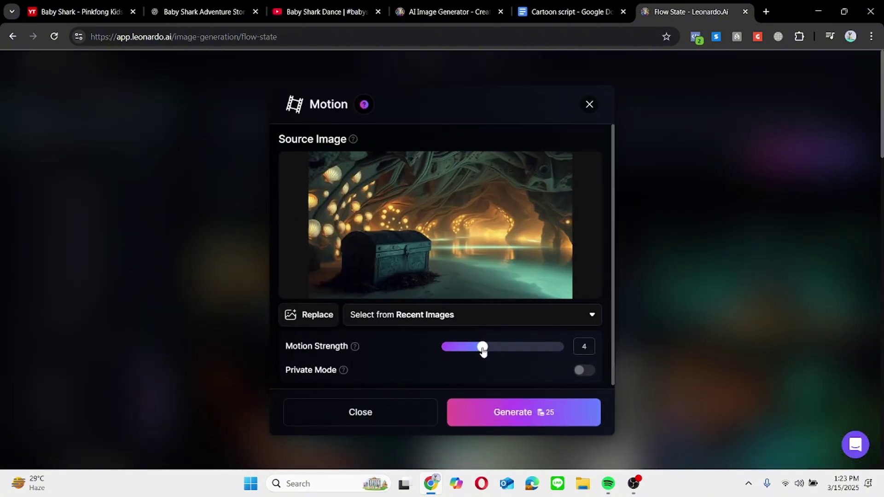
left_click(495, 412)
left_click(522, 326)
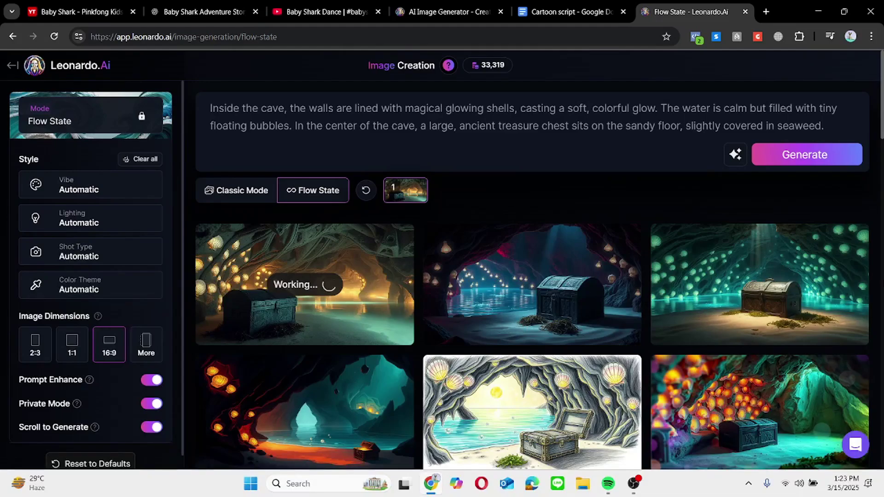
- Generate a motion video from the teal cave image with glowing blue shells and a seaweed-draped chest at motion strength 4 and dismiss the notice
scroll(852, 283, "down", 4)
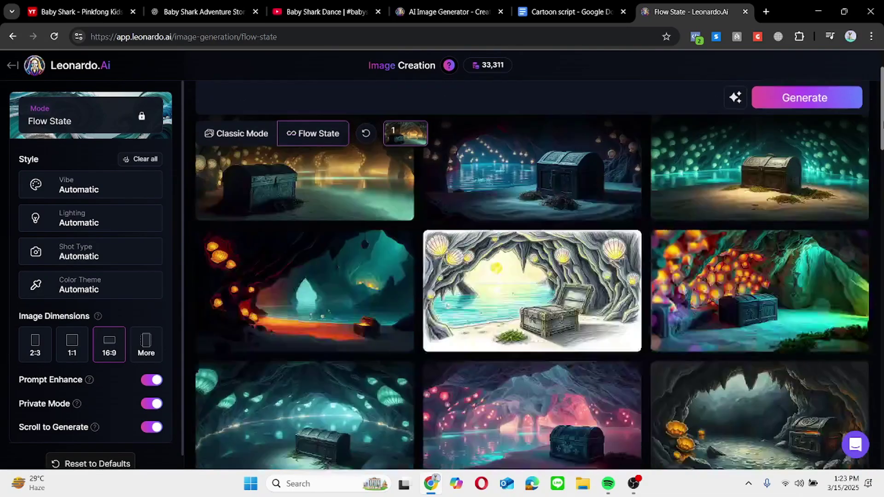
scroll(880, 132, "down", 7)
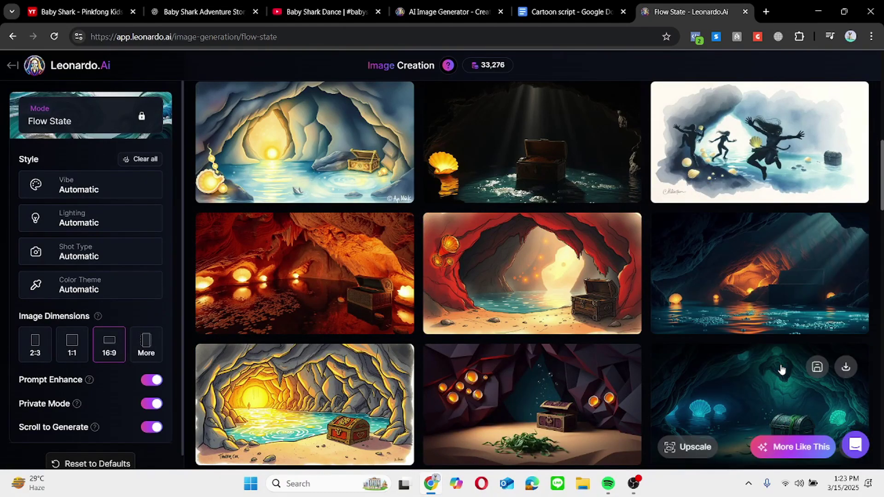
left_click(780, 363)
left_click(716, 98)
scroll(810, 386, "down", 1)
left_click(850, 397)
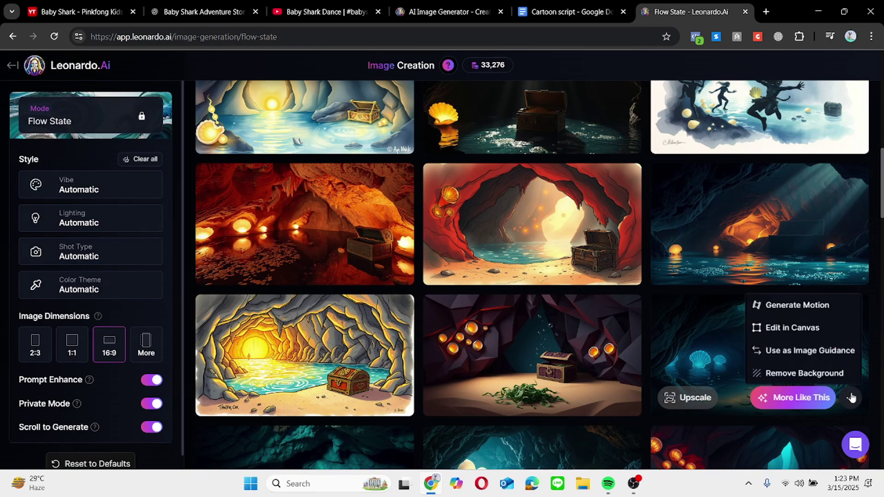
left_click(797, 303)
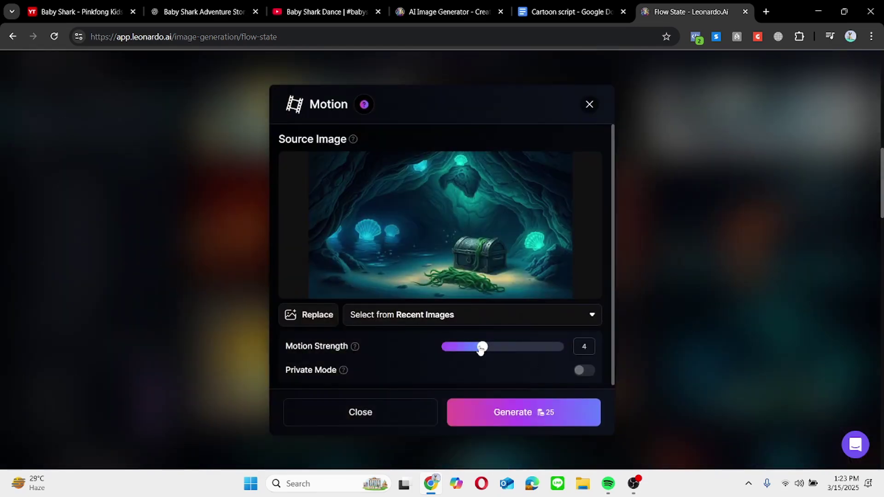
left_click(528, 408)
left_click(530, 320)
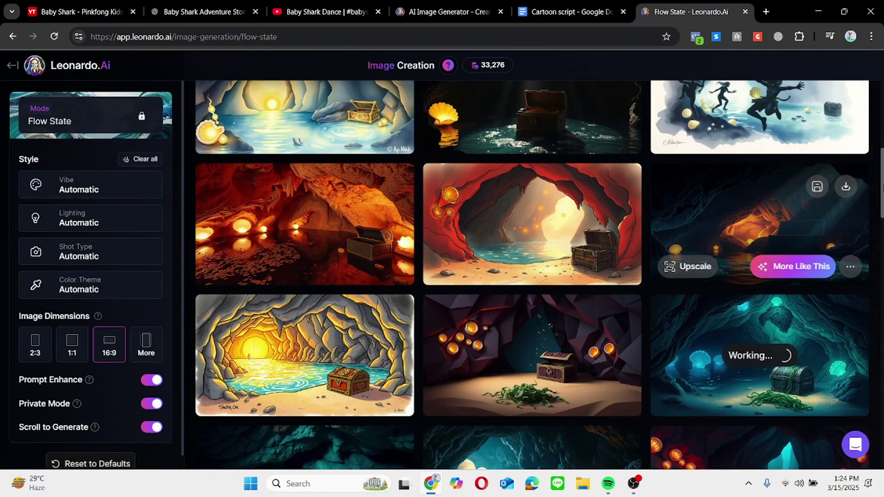
- Generate a motion video from the red cave image with glowing shells and an open chest at motion strength 3 and dismiss the notice
scroll(759, 230, "down", 2)
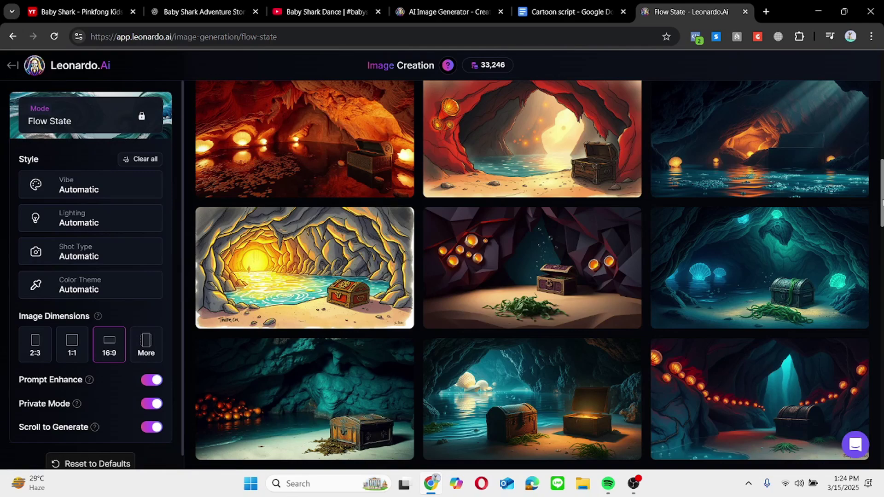
left_click_drag(881, 201, 881, 242)
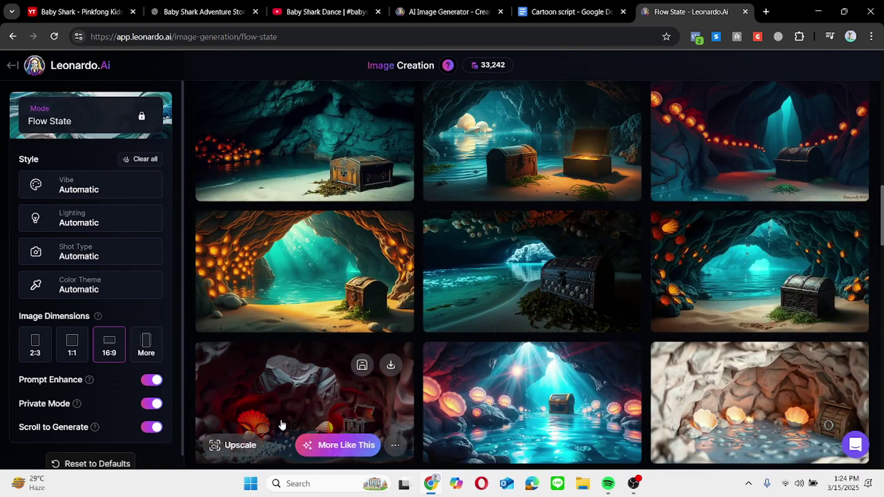
left_click(396, 446)
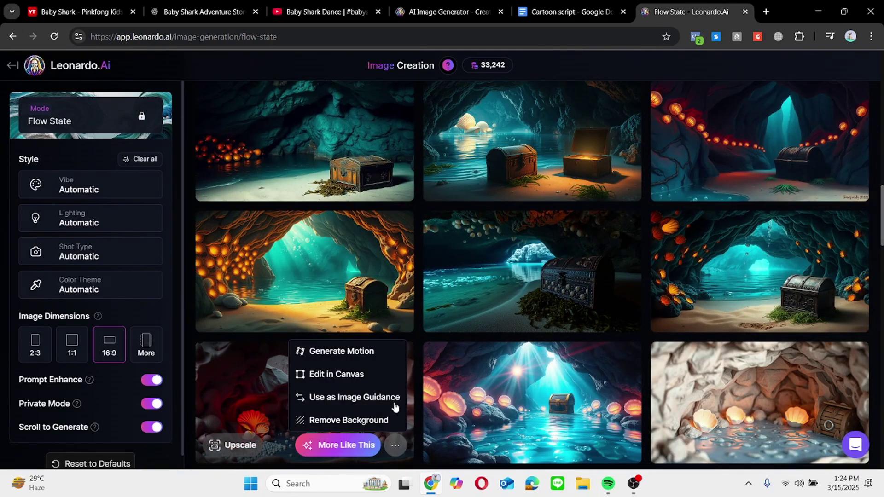
left_click(380, 354)
left_click(472, 348)
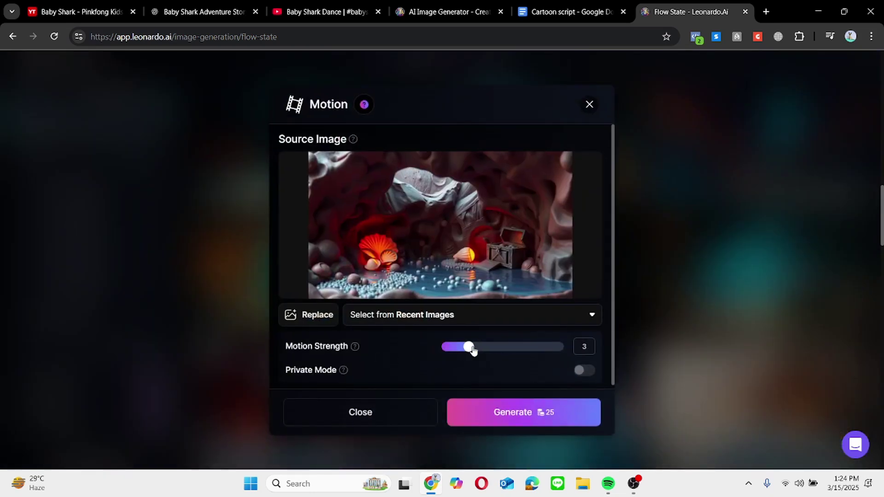
left_click(505, 413)
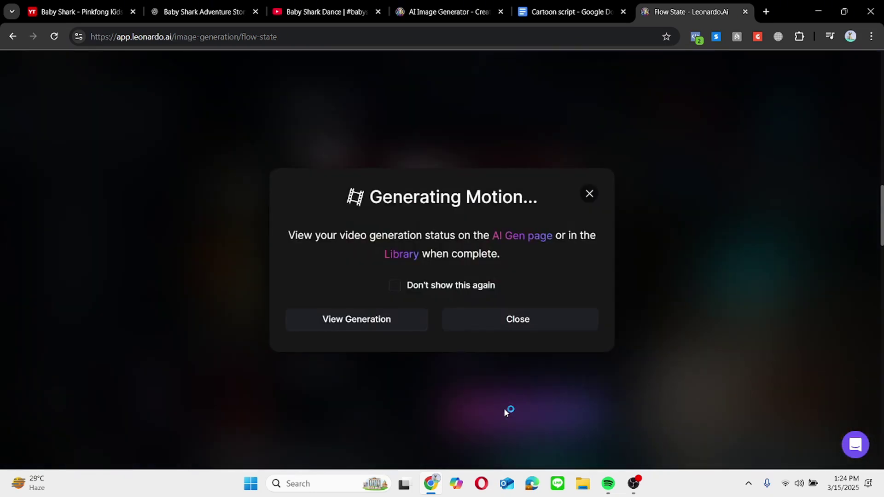
left_click(498, 320)
- Generate a motion video from the dark purple cave image with pink glowing shells at motion strength 3 and dismiss the notice
scroll(881, 401, "down", 5)
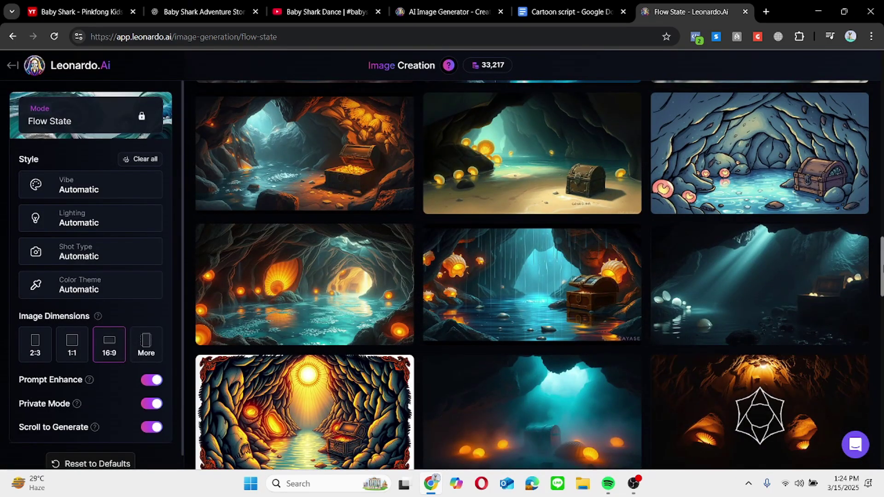
scroll(881, 401, "down", 5)
scroll(532, 275, "down", 5)
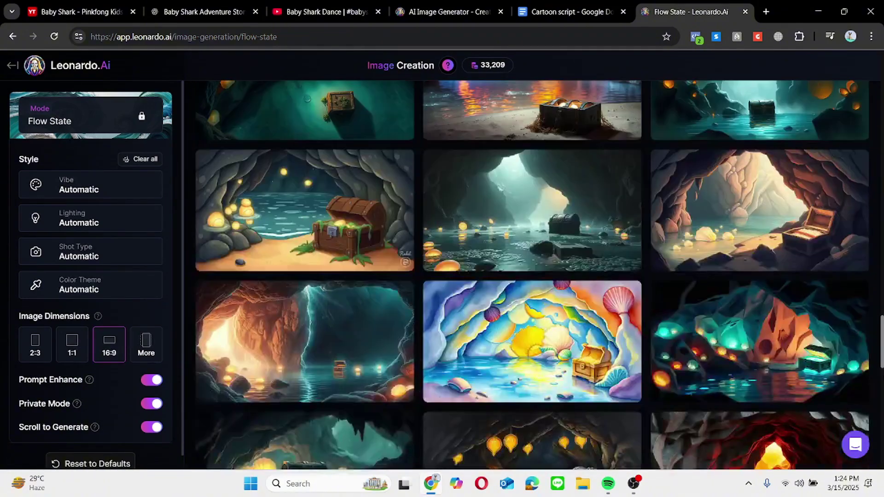
scroll(836, 408, "down", 3)
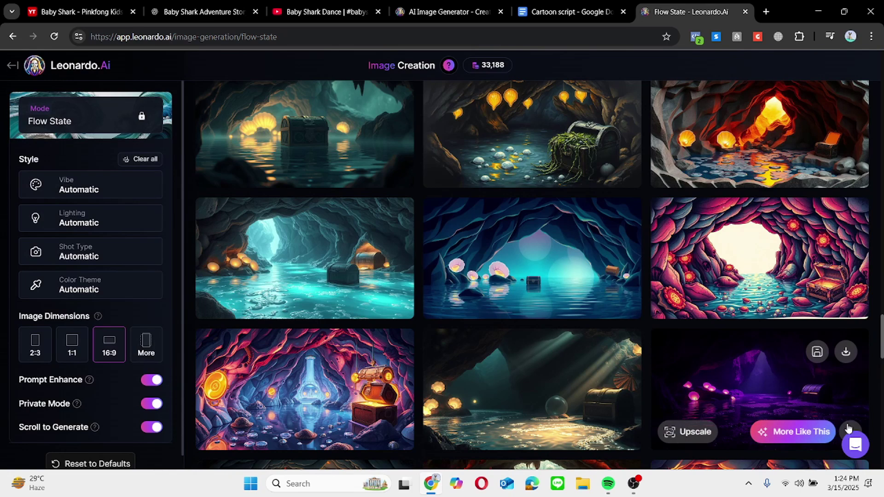
left_click(849, 430)
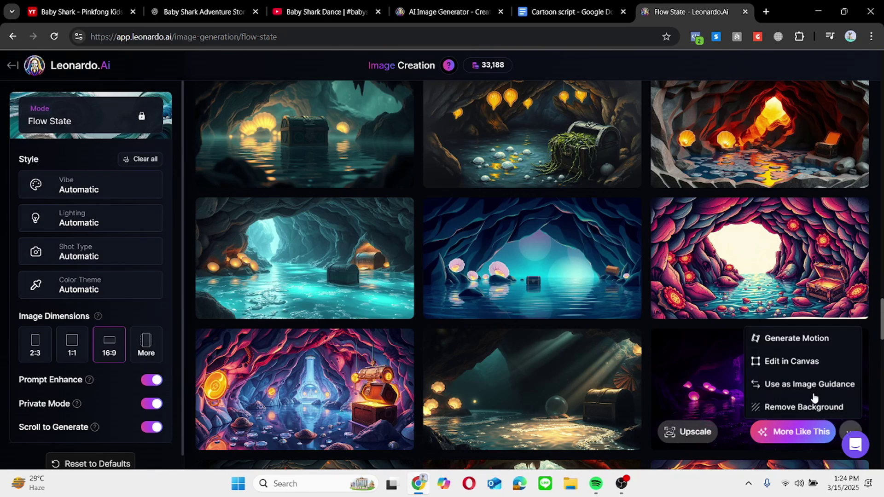
left_click(785, 340)
left_click(476, 346)
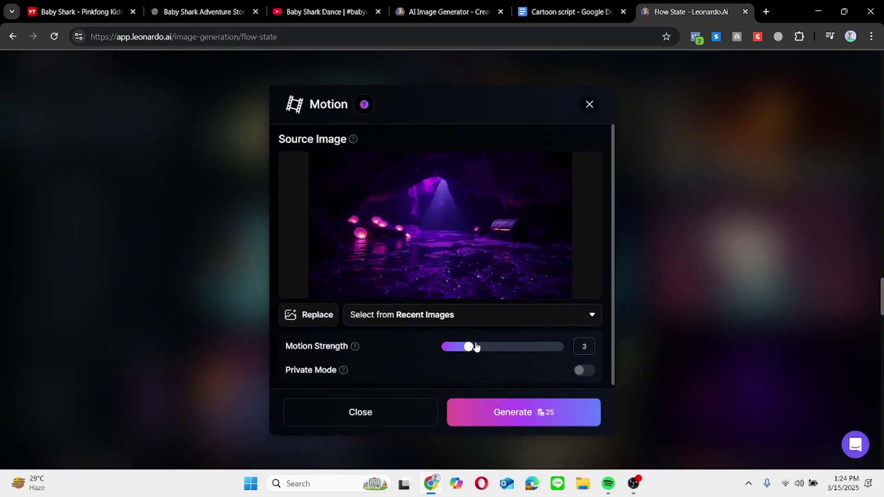
left_click(517, 413)
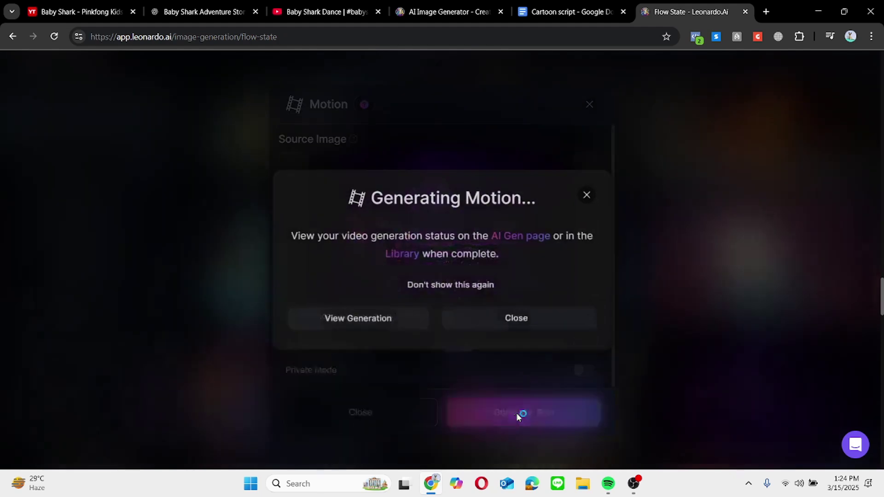
left_click(499, 327)
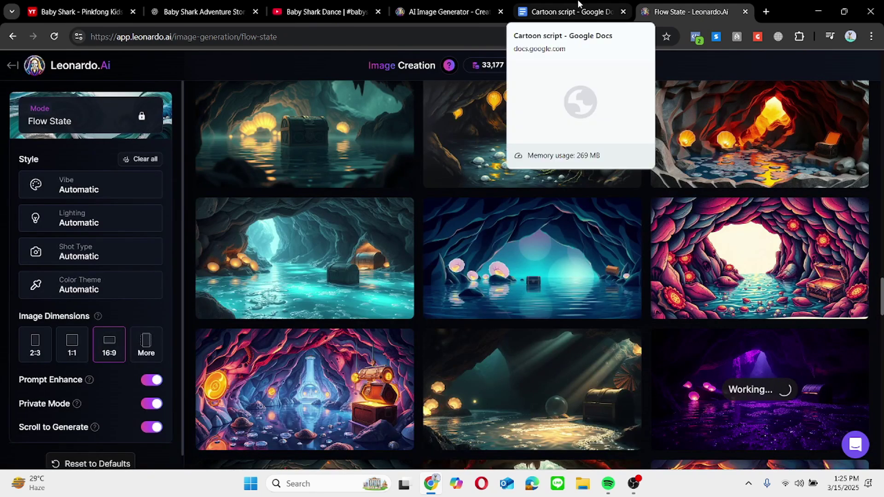
- Copy the Scene 4: Opening the Treasure prompt from the Cartoon script Google Doc
left_click(578, 4)
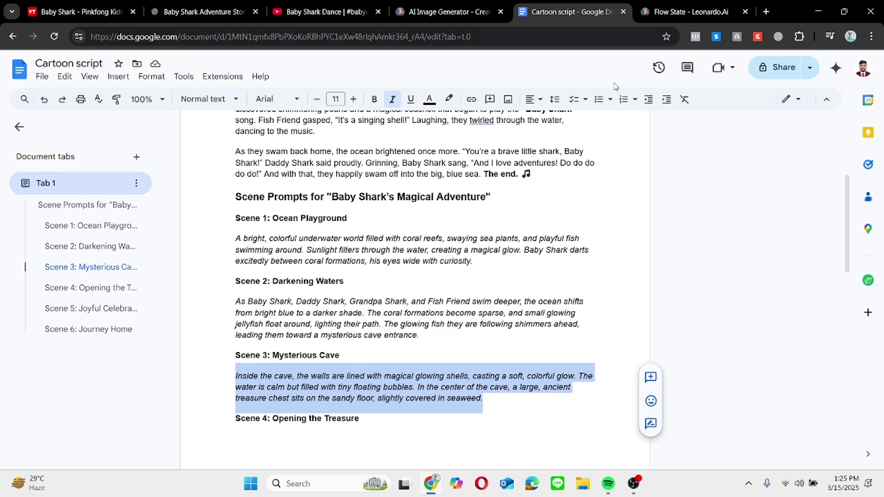
left_click_drag(847, 224, 867, 314)
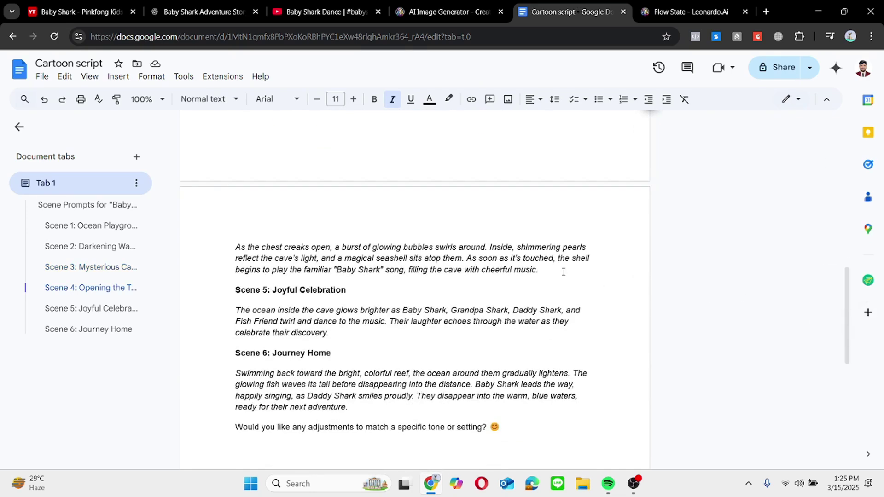
left_click_drag(562, 271, 180, 211)
right_click(301, 248)
left_click(364, 199)
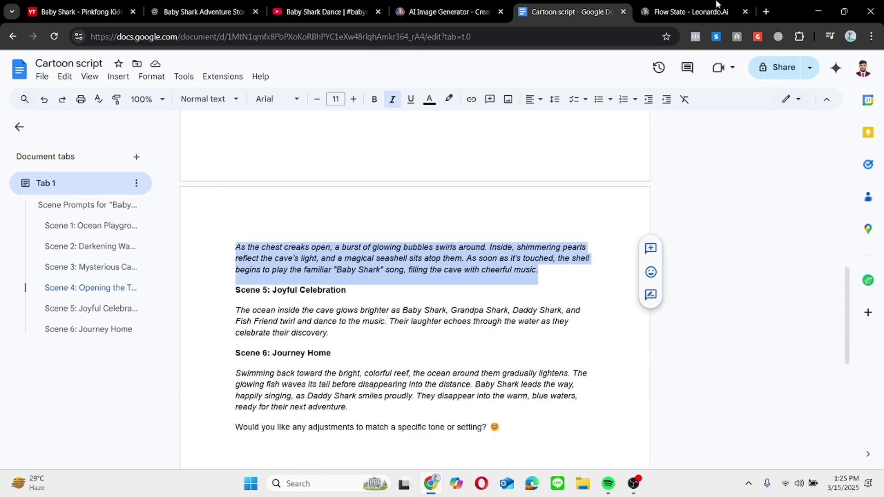
- In Leonardo.Ai, replace the Flow State prompt with the copied Scene 4 text and generate the images
left_click(690, 5)
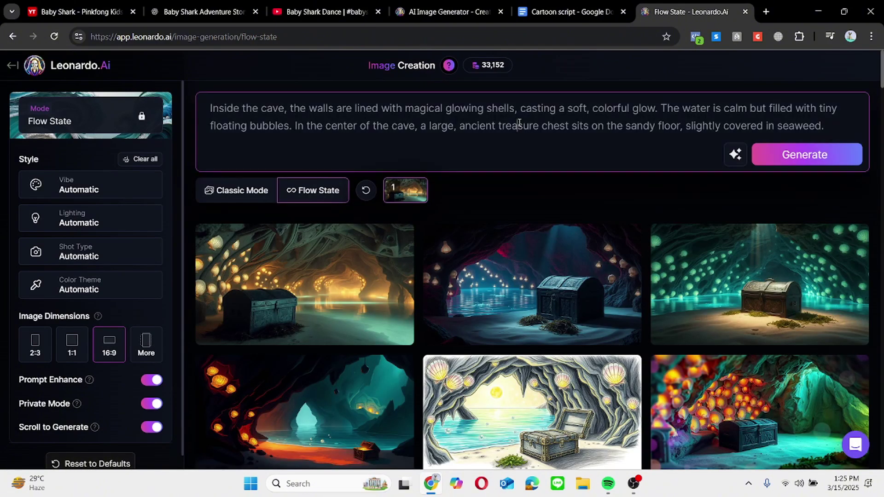
key("ctrl+a")
key("ctrl+v")
left_click(786, 177)
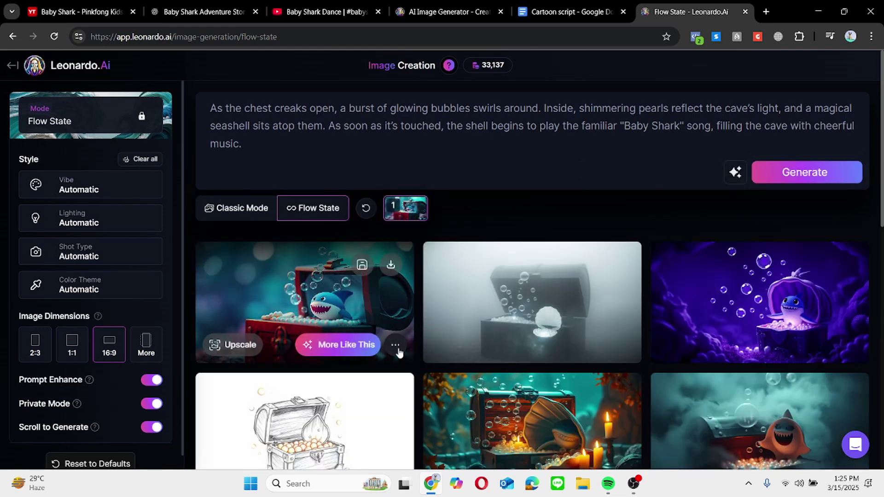
- Generate a motion video from the first Scene 4 image, the shark in a red treasure chest, at motion strength 3 and dismiss the notice
left_click(395, 344)
left_click(357, 251)
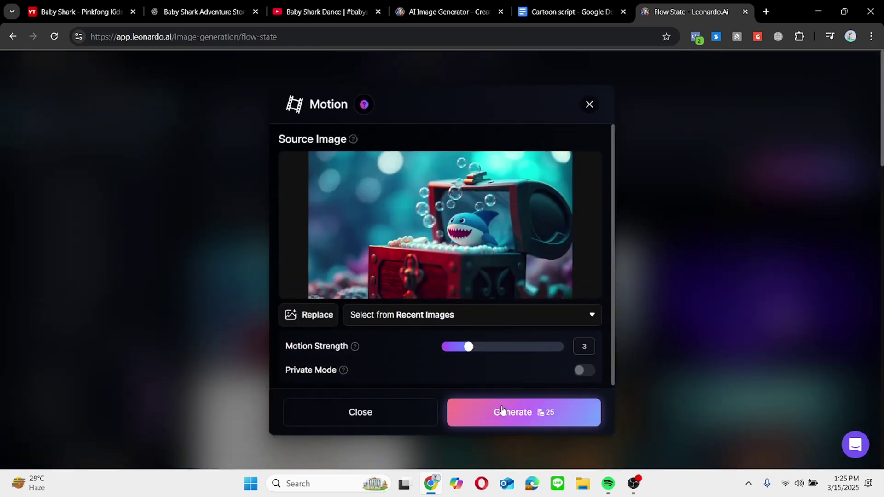
left_click(504, 408)
left_click(477, 325)
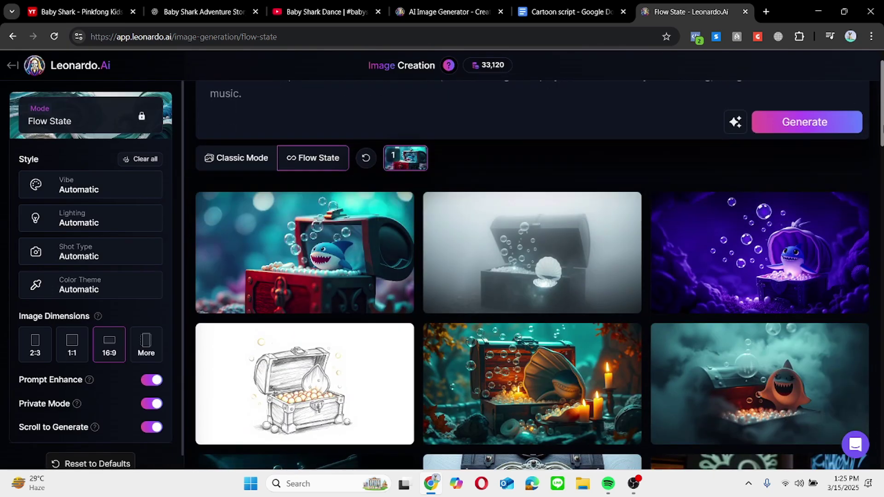
- Preview the purple image of the shark in a shell-lidded chest, and close the Baby Shark Dance YouTube page
left_click(775, 236)
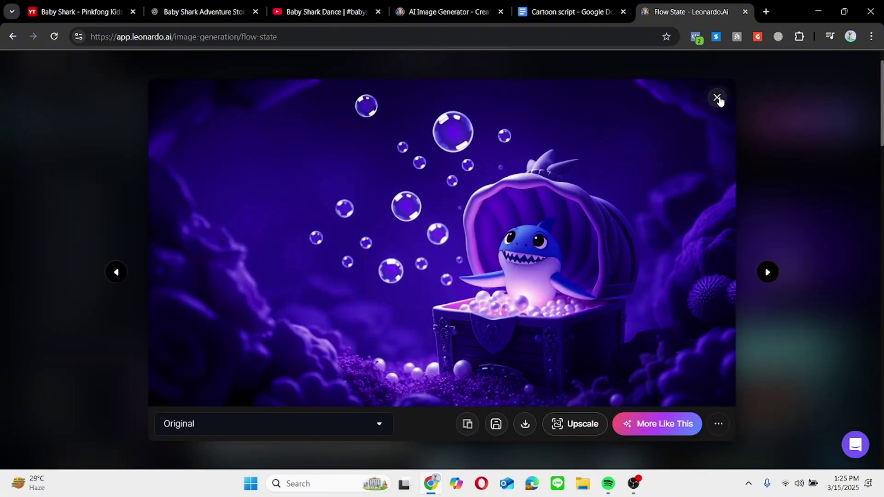
left_click(717, 98)
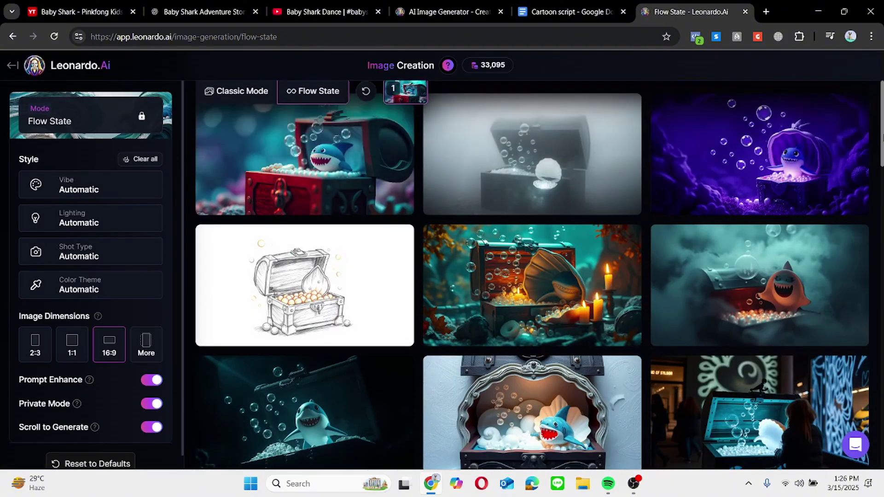
left_click(378, 12)
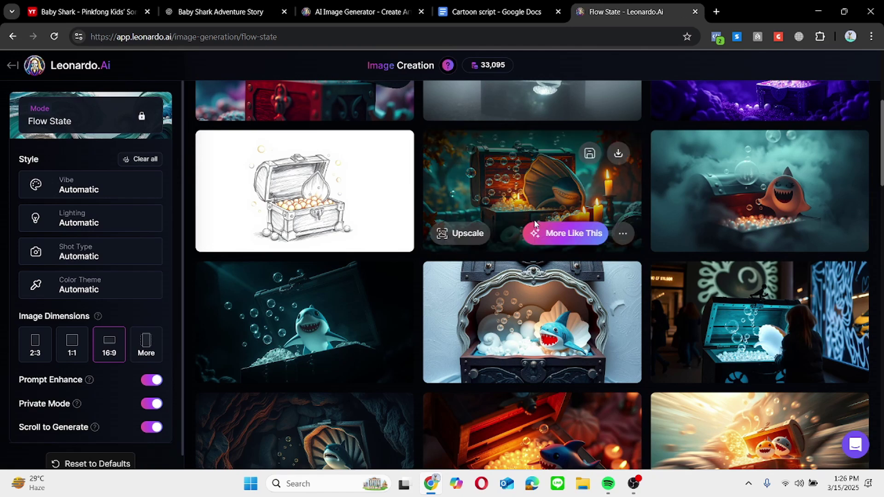
- Generate a motion video from the dark teal image of the smiling shark among bubbles at motion strength 4 and dismiss the notice
left_click(395, 367)
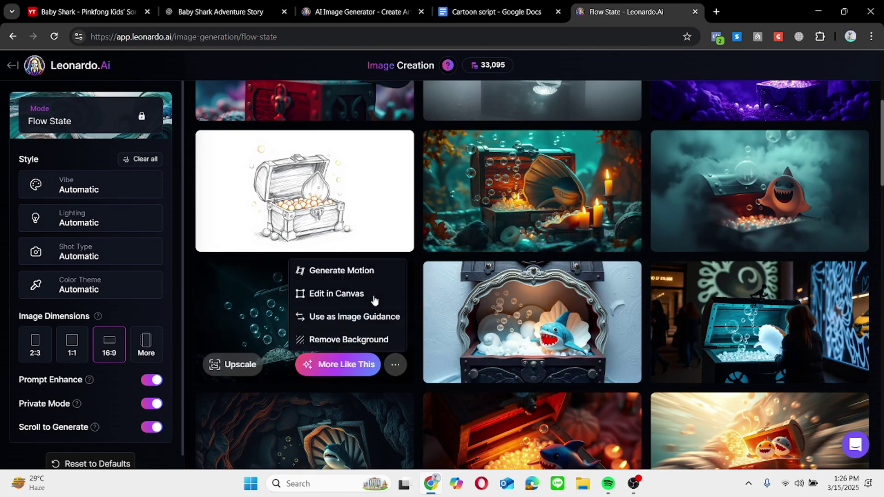
left_click(363, 271)
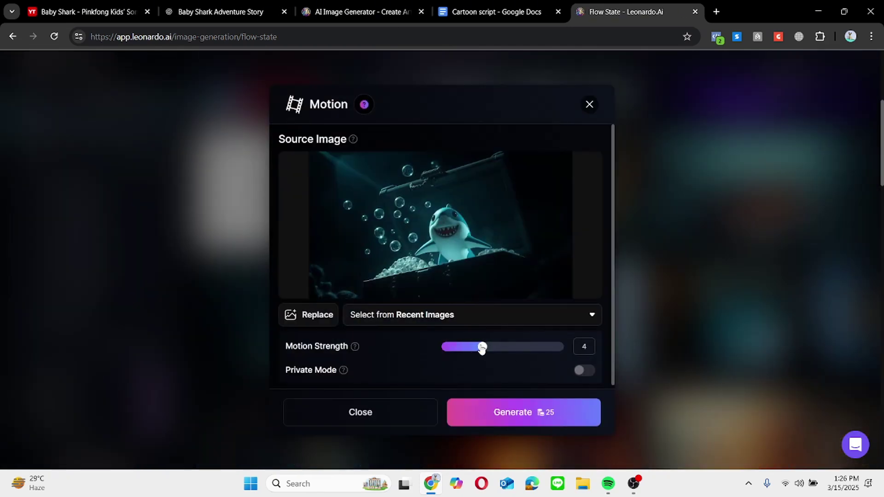
left_click(492, 412)
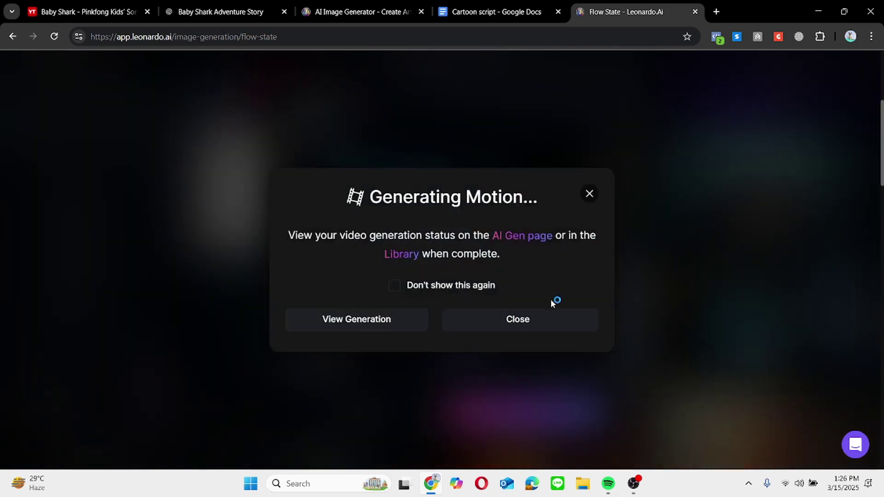
left_click(537, 317)
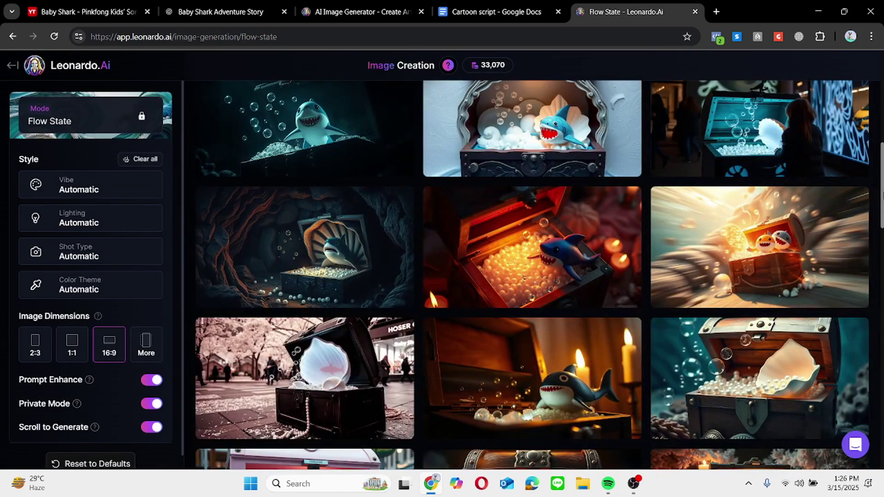
- Preview the purple image of the blue shark in an open chest, generate a motion video from it at strength 3, and dismiss the notice
scroll(531, 276, "down", 15)
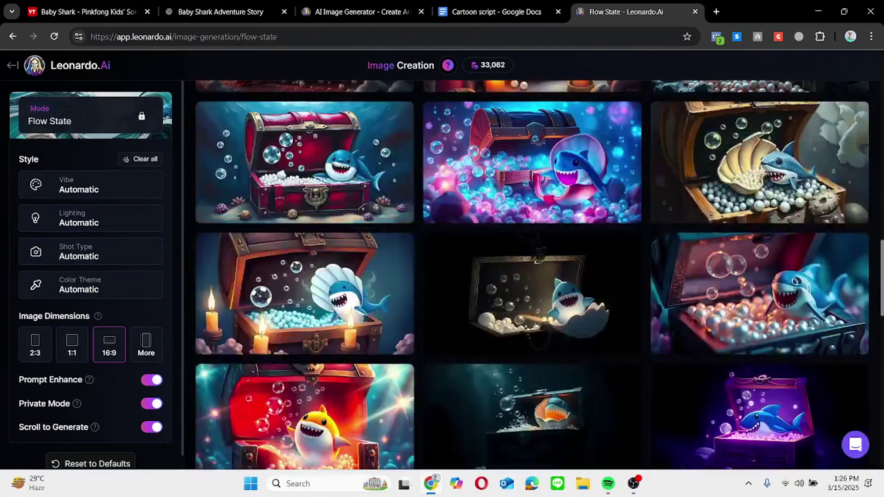
scroll(778, 339, "down", 3)
left_click(779, 338)
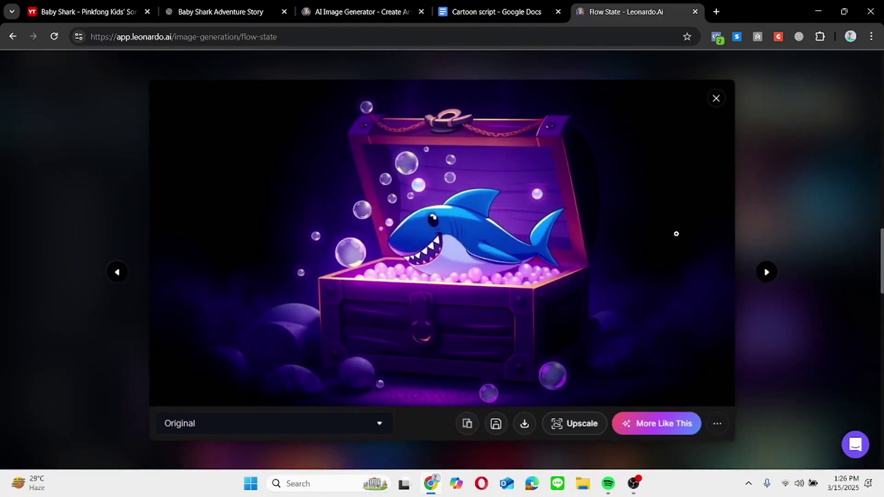
left_click(716, 98)
left_click(850, 378)
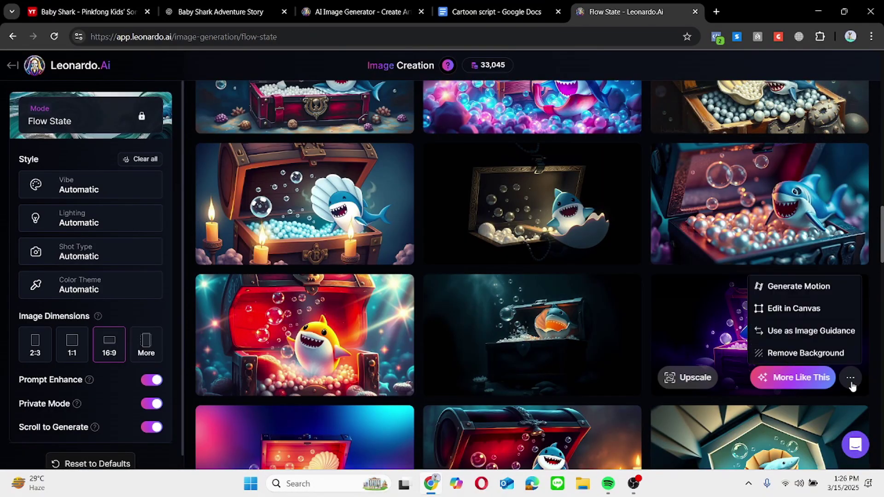
left_click(823, 286)
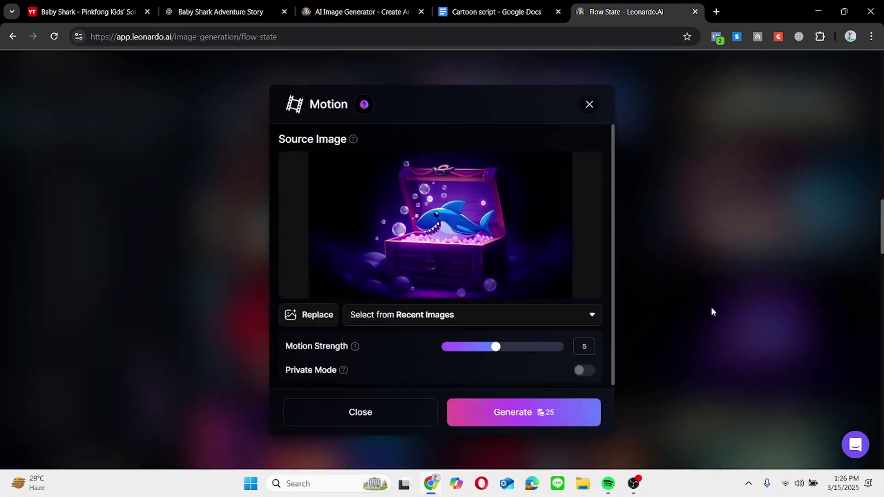
left_click_drag(478, 347, 468, 348)
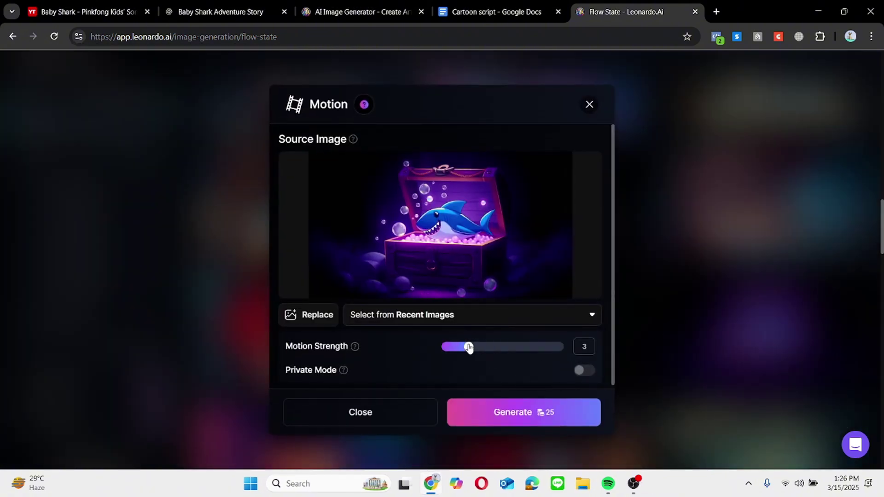
left_click(497, 413)
left_click(505, 326)
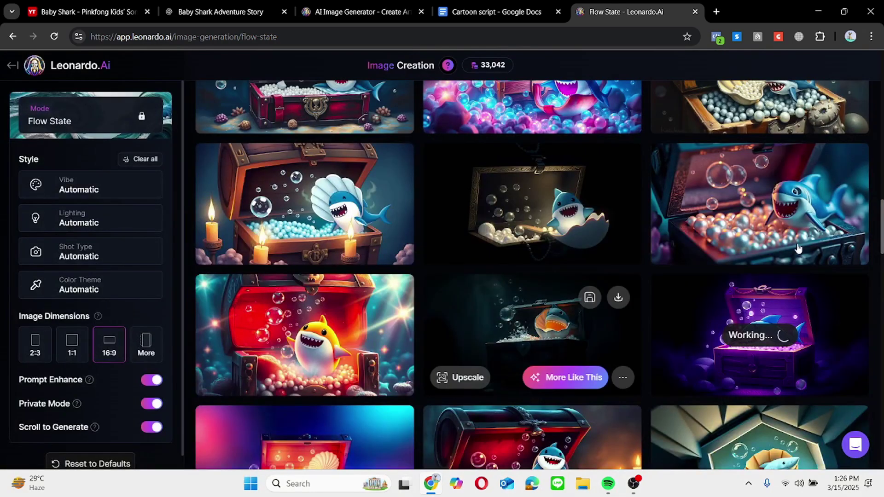
- Generate a motion video from the black image of the pink shell shark above pearls at a lowered motion strength and dismiss the notice
scroll(623, 276, "down", 7)
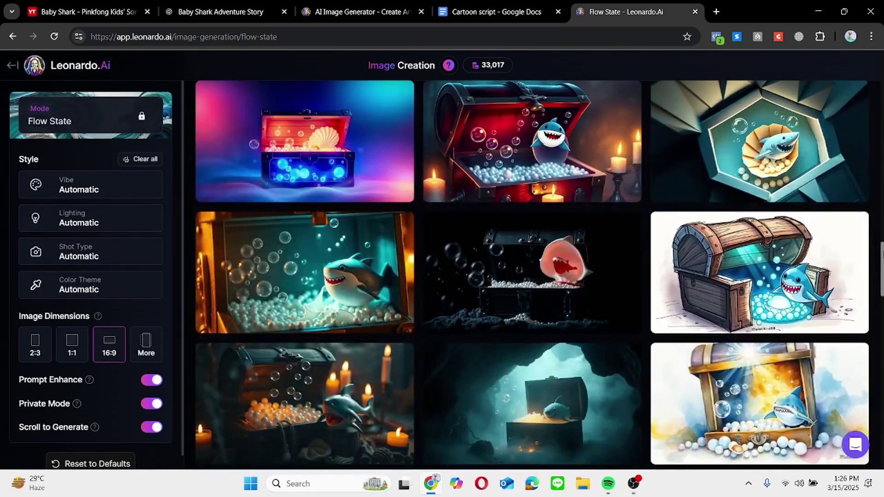
left_click(622, 315)
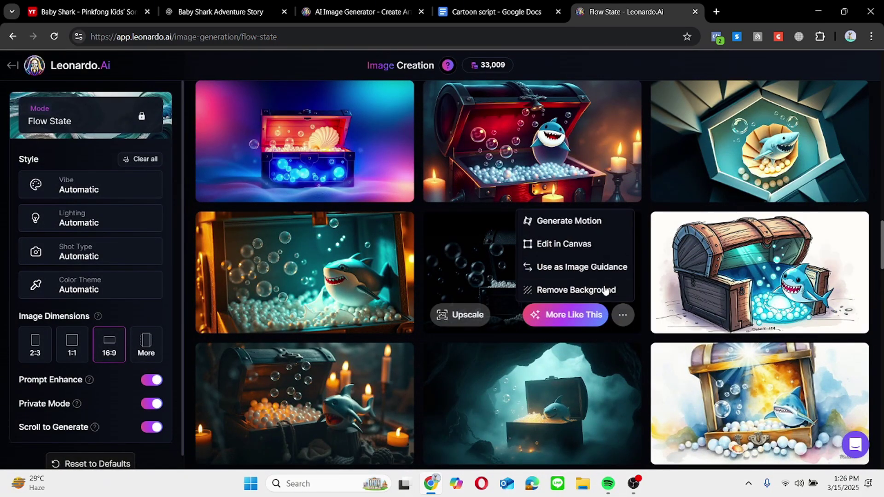
left_click(587, 221)
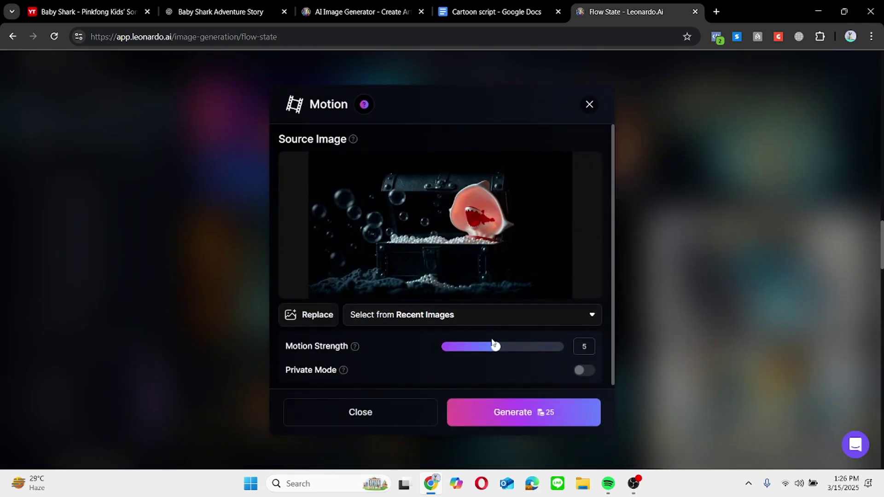
left_click_drag(493, 345, 469, 347)
left_click(496, 417)
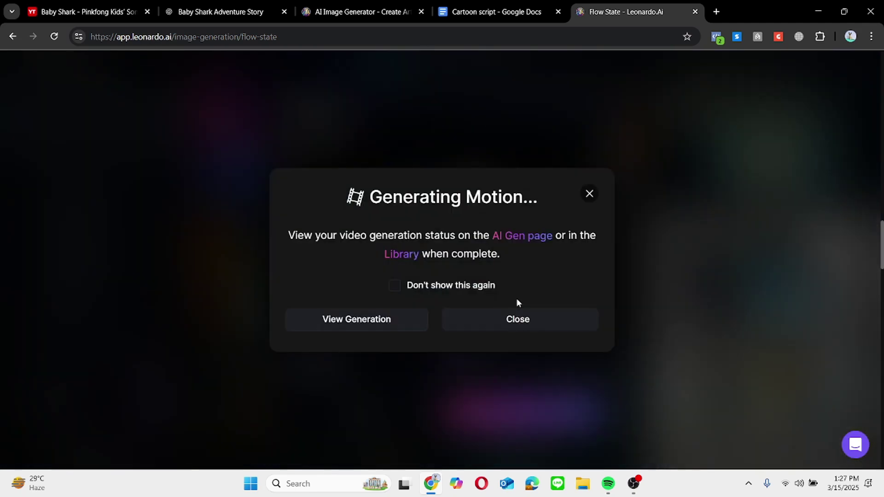
left_click(513, 319)
- In the Cartoon script Google Doc, copy the Scene 5: Joyful Celebration paragraph
left_click(502, 5)
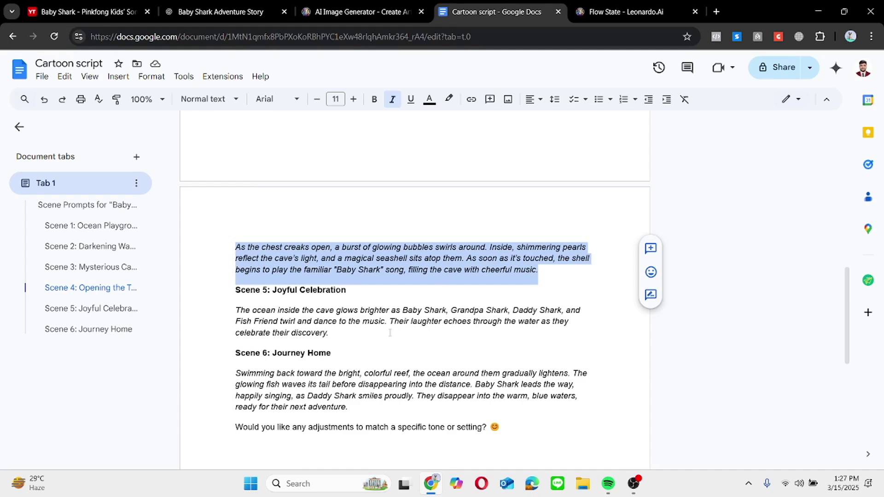
left_click_drag(329, 333, 225, 313)
right_click(263, 318)
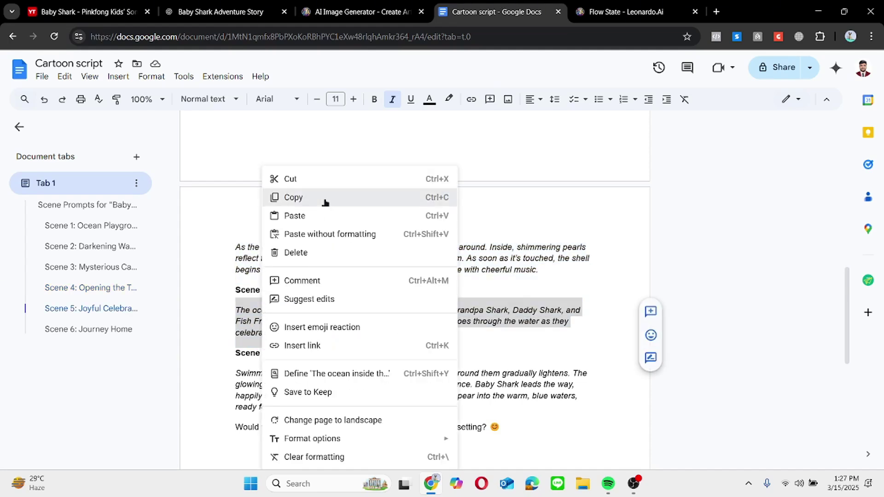
left_click(293, 197)
- In Leonardo.Ai, replace the Flow State prompt with the copied Scene 5 text and generate the images
left_click(626, 12)
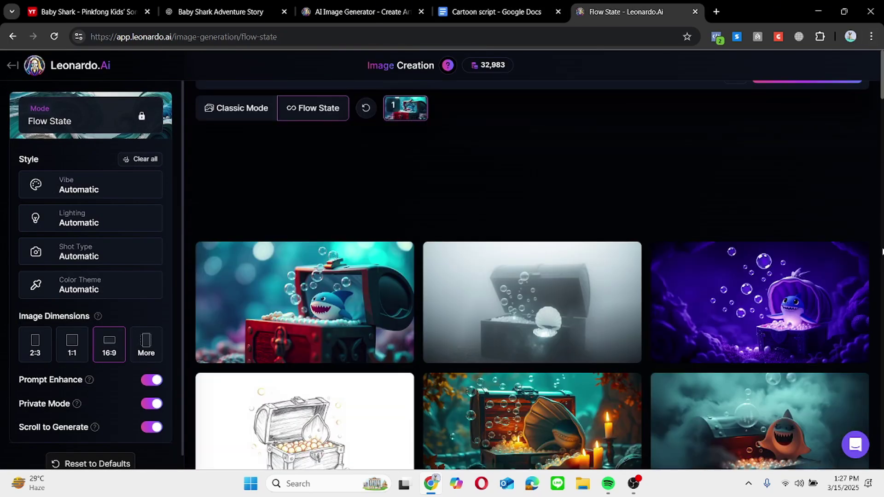
left_click(585, 123)
key("ctrl+a")
key("ctrl+v")
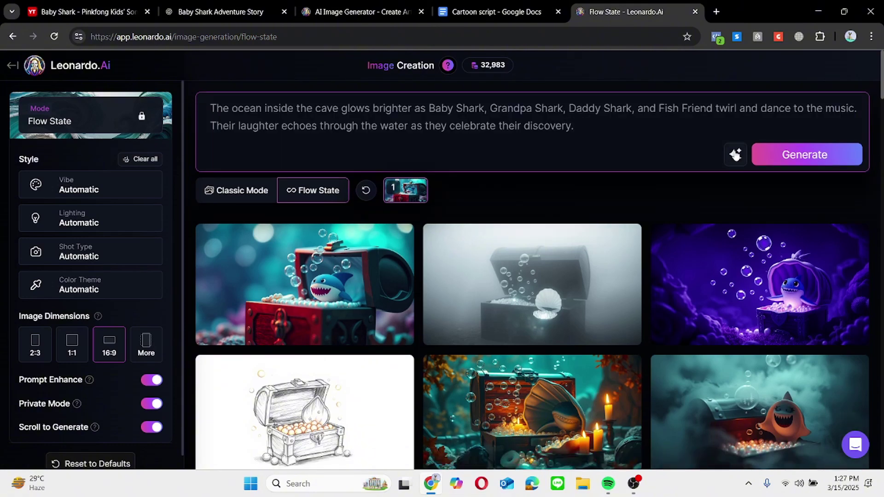
left_click(773, 154)
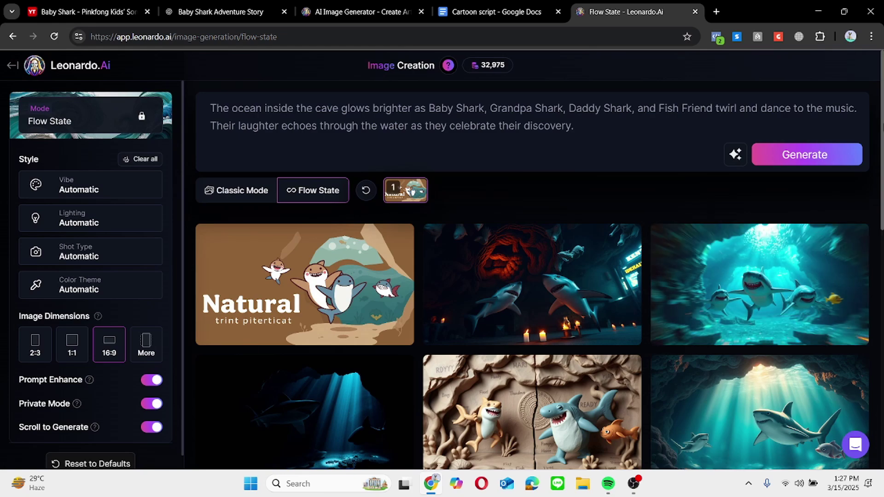
- Generate a motion video from the turquoise image of three smiling sharks with a yellow fish at motion strength 4 and dismiss the notice
scroll(847, 269, "down", 1)
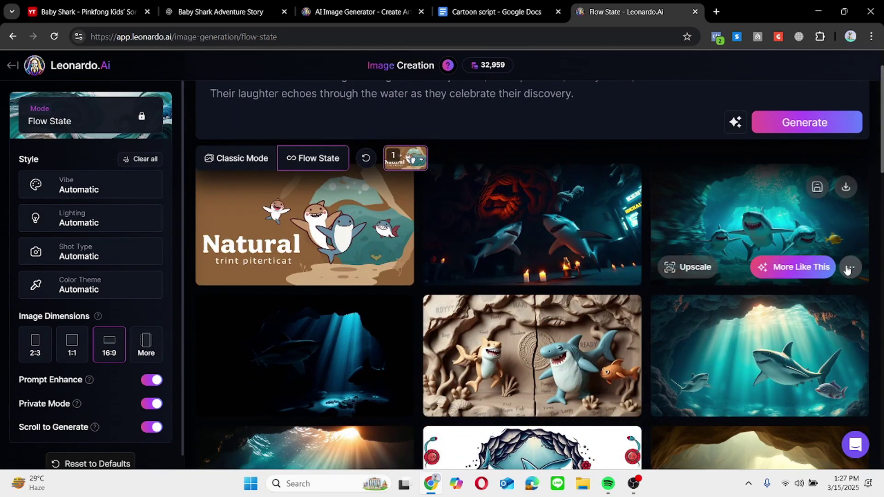
left_click(847, 268)
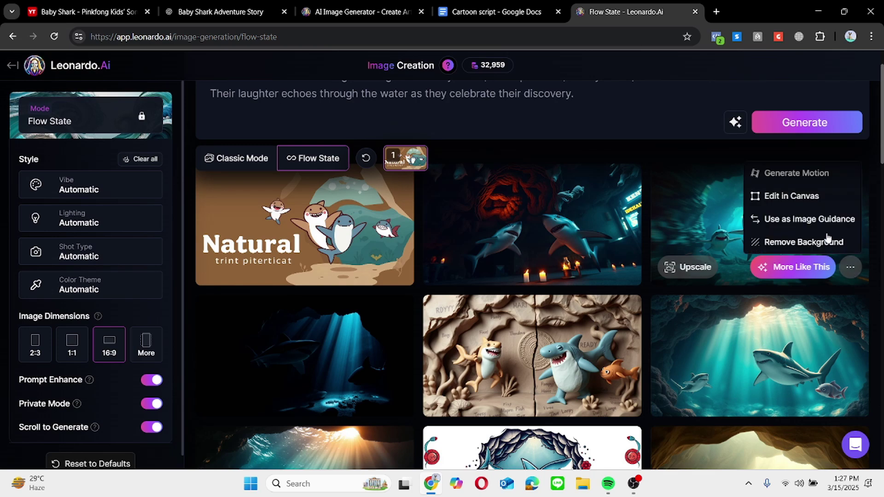
left_click(816, 174)
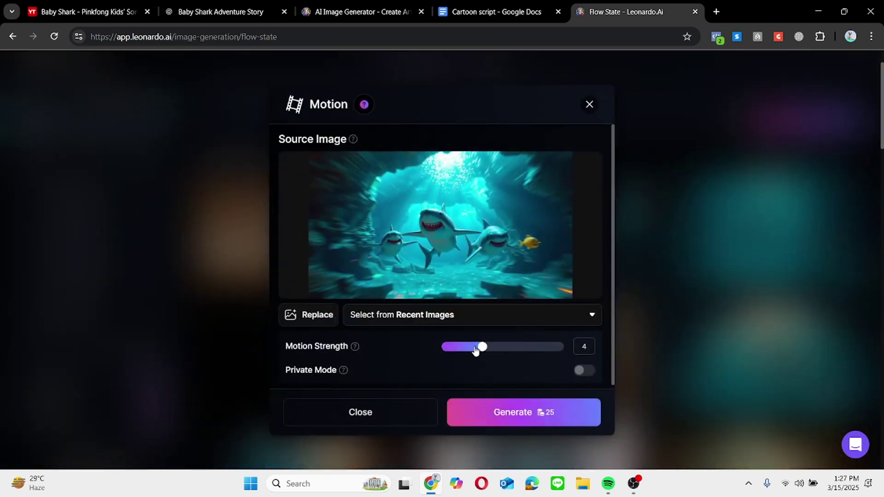
left_click(523, 418)
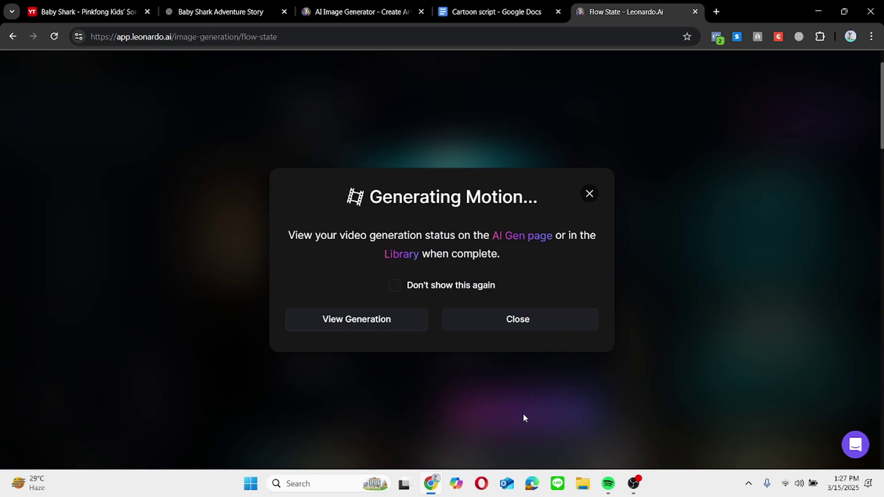
left_click(528, 324)
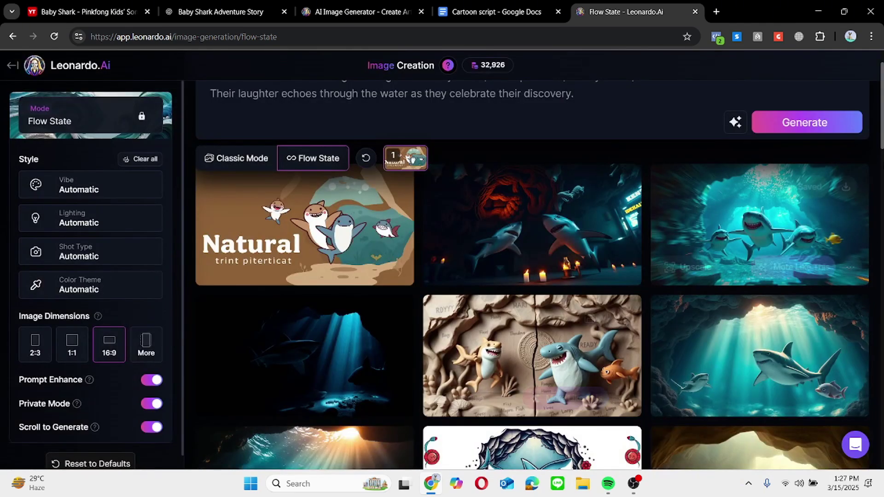
- Generate a motion video from the teal image of sharks swimming beneath a sunlit cave opening and dismiss the notice
scroll(853, 175, "down", 2)
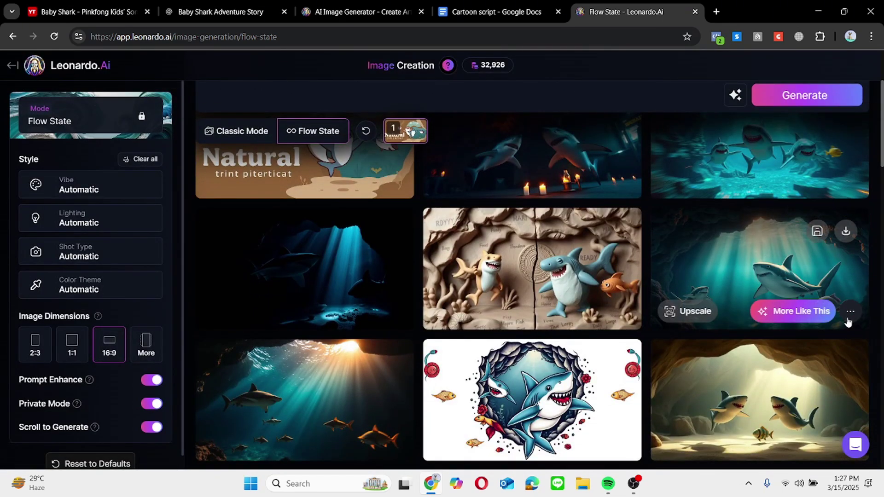
left_click(850, 312)
left_click(797, 221)
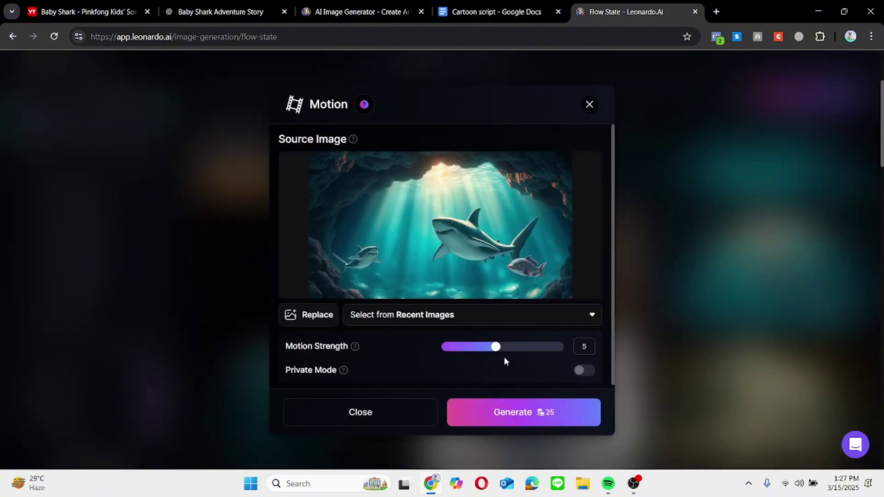
left_click(488, 423)
left_click(530, 324)
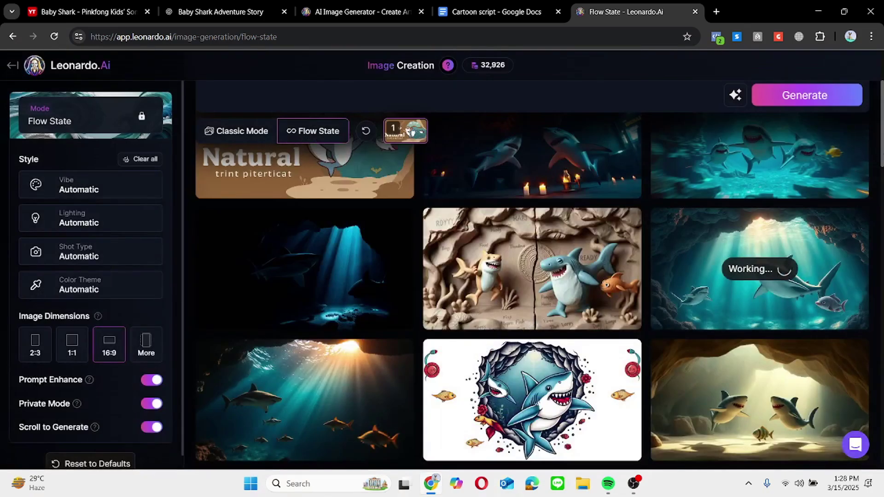
- Generate a motion video from the dark image of two sharks facing each other under light rays at a lowered motion strength and dismiss the notice
scroll(881, 216, "down", 10)
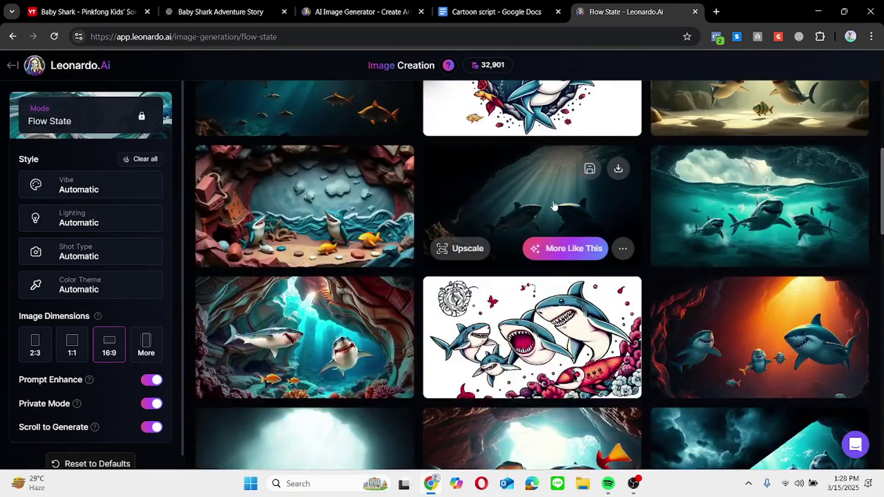
left_click(623, 249)
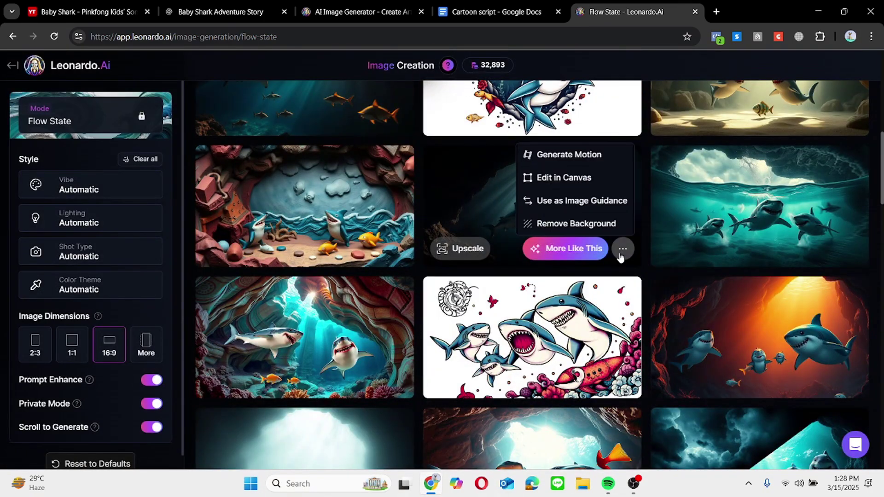
left_click(595, 154)
left_click_drag(480, 353, 469, 355)
left_click(509, 410)
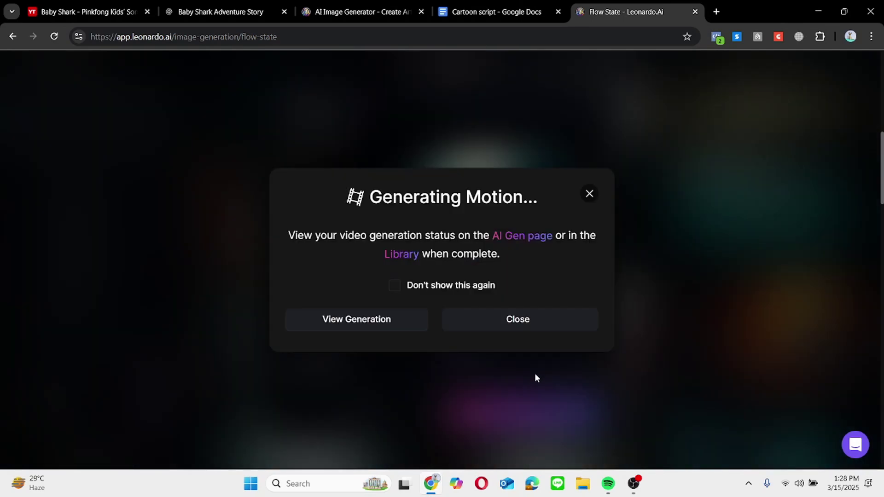
left_click(524, 316)
- Preview the image of three sharks and an orange fish framed by a cave, generate its motion video at strength 3, and dismiss the notice
scroll(524, 316, "down", 10)
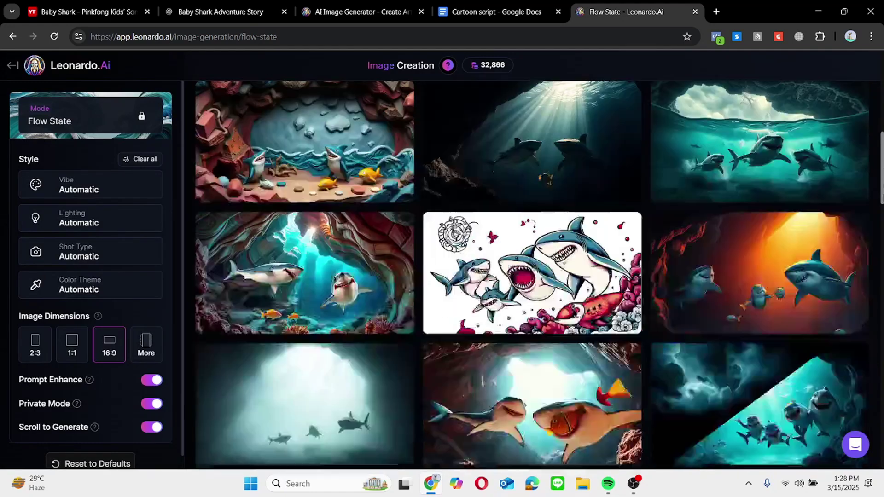
scroll(760, 277, "down", 5)
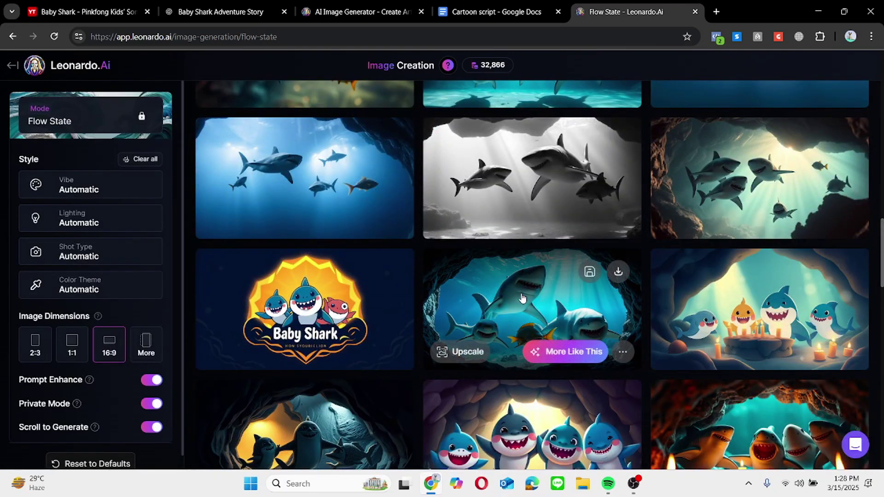
left_click(599, 318)
left_click(716, 99)
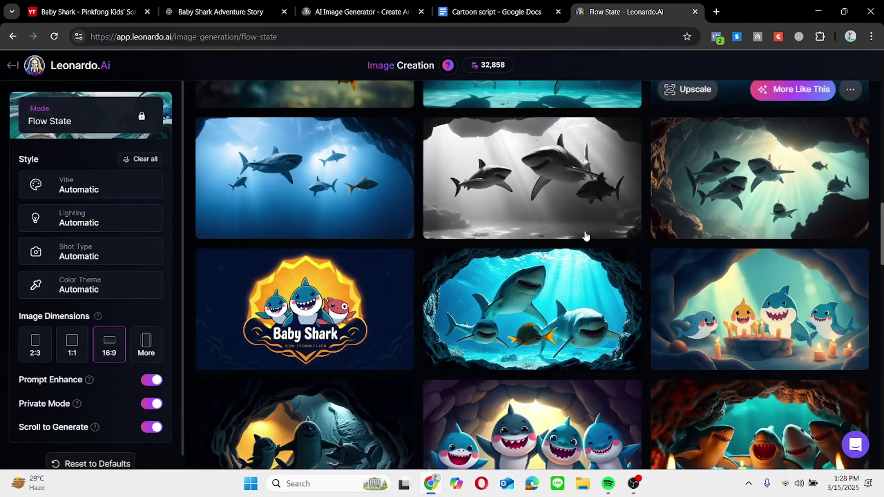
left_click(623, 352)
left_click(581, 265)
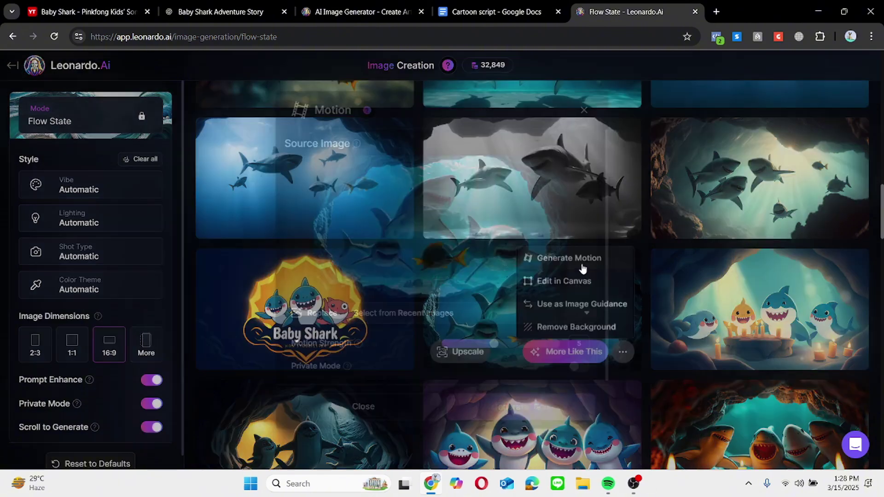
left_click_drag(500, 349, 472, 349)
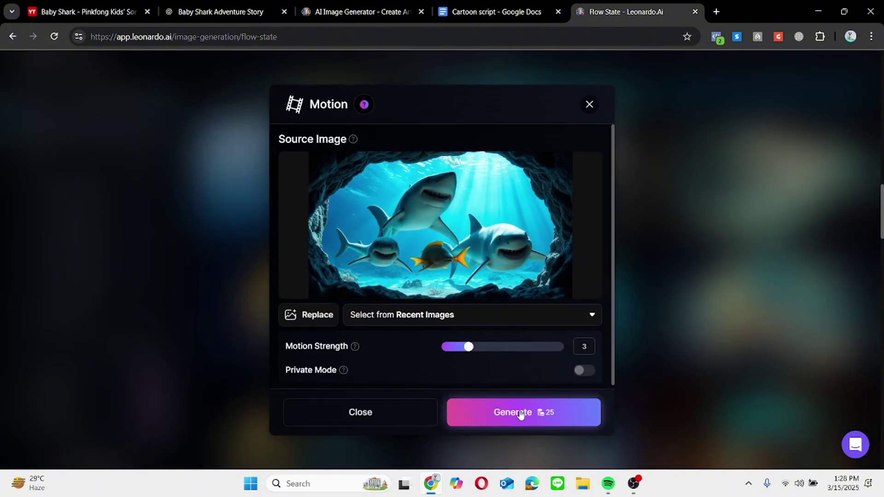
left_click(583, 411)
left_click(538, 327)
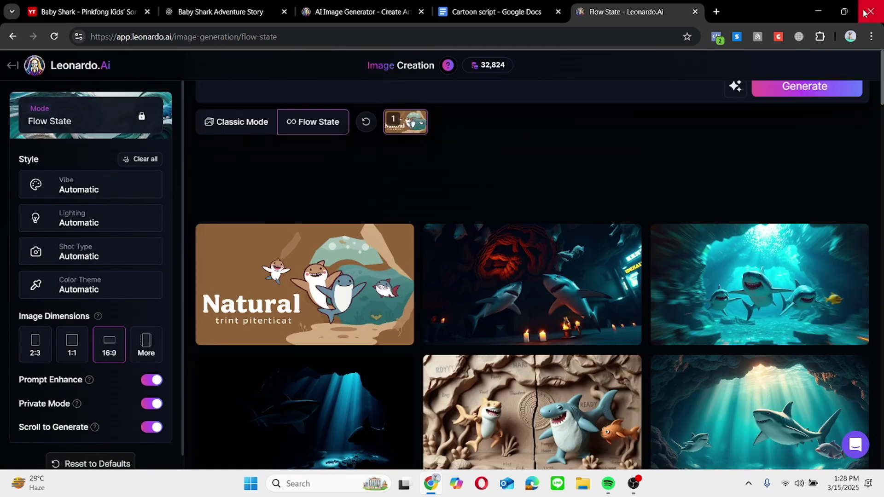
- In the Cartoon script Google Doc, copy the Scene 6: Journey Home paragraph
left_click(470, 13)
scroll(379, 268, "down", 3)
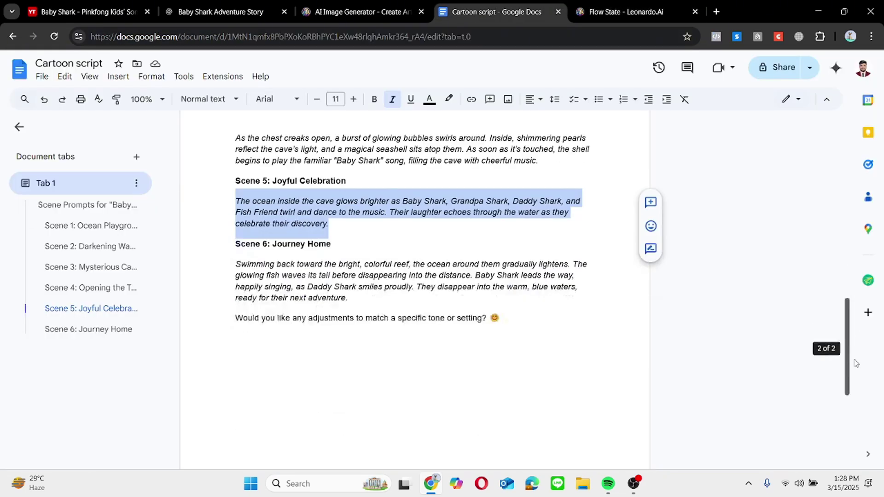
left_click_drag(379, 268, 225, 236)
right_click(286, 249)
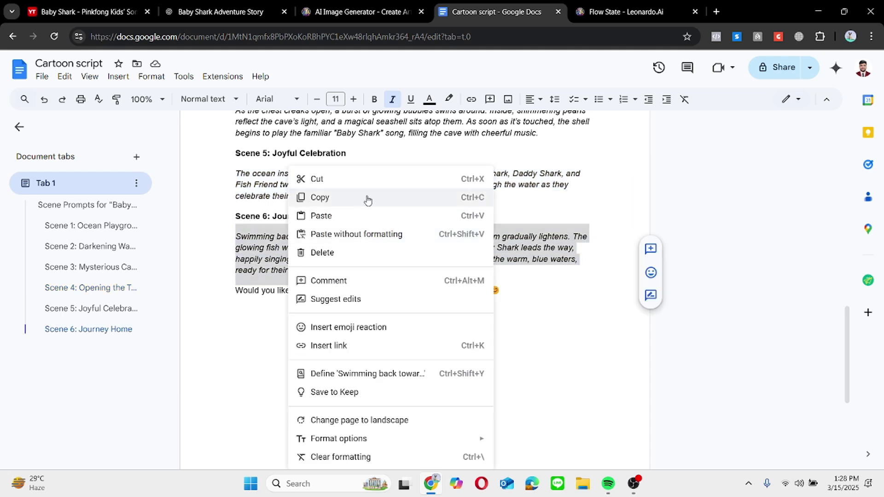
left_click(304, 196)
- In Leonardo.Ai Flow State, replace the prompt with the copied Scene 6 paragraph and generate its images
left_click(624, 12)
key("ctrl+v")
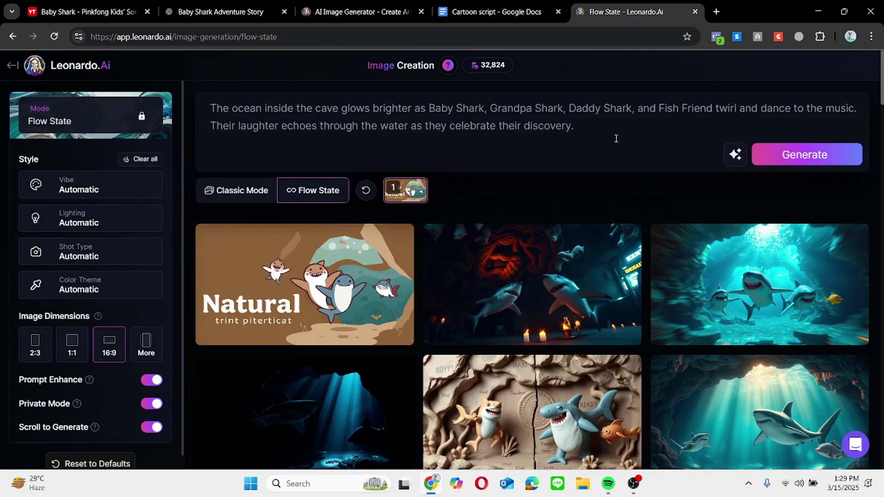
left_click_drag(598, 131, 190, 102)
key("ctrl+v")
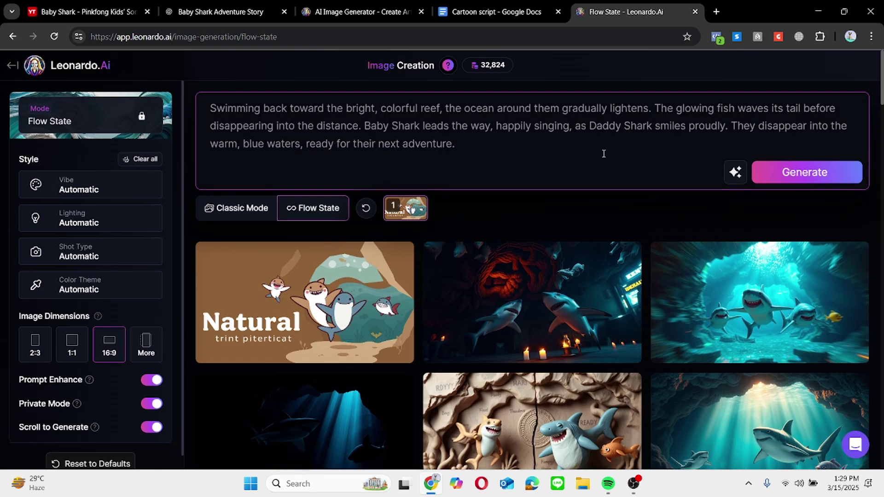
left_click(800, 172)
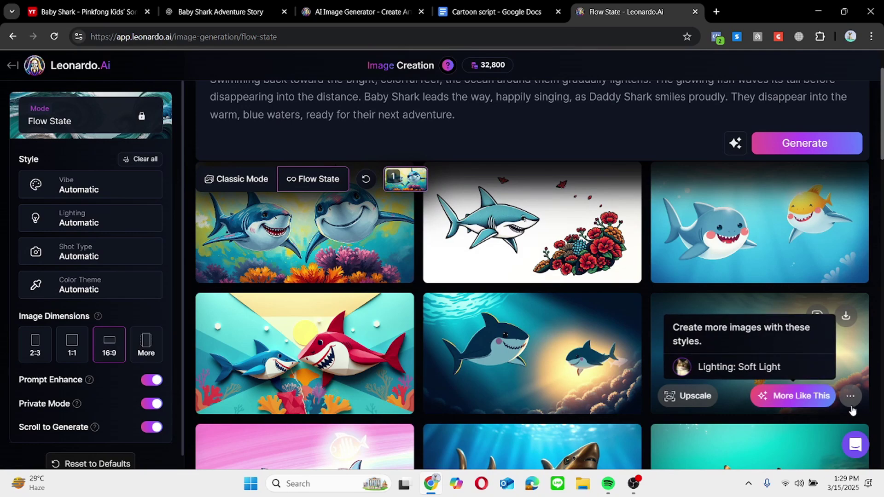
- Generate a motion video at a lowered motion strength from the image of a smiling shark and orange fish near a glowing sun; dismiss the notice
left_click(850, 396)
left_click(800, 307)
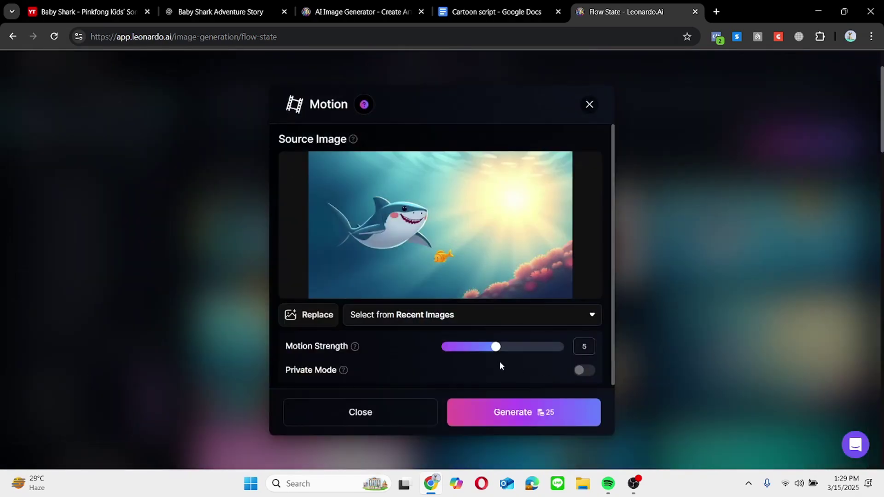
left_click_drag(496, 347, 474, 351)
left_click(499, 410)
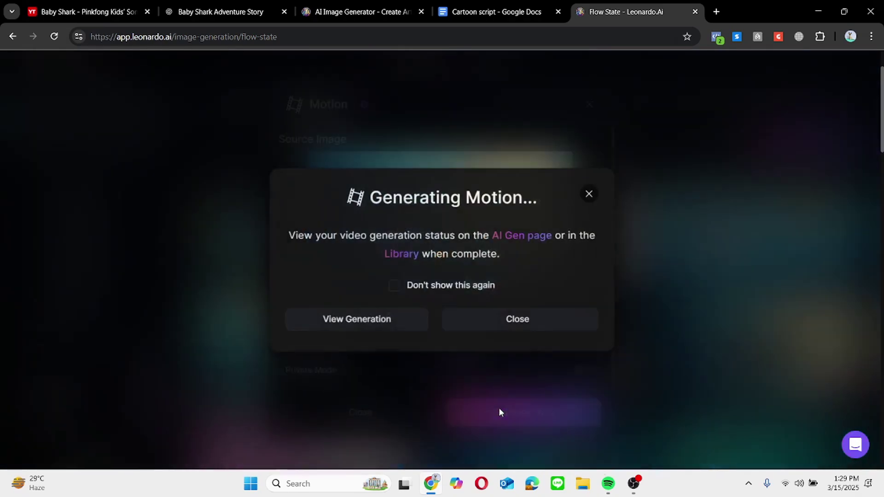
left_click(527, 325)
scroll(526, 325, "down", 5)
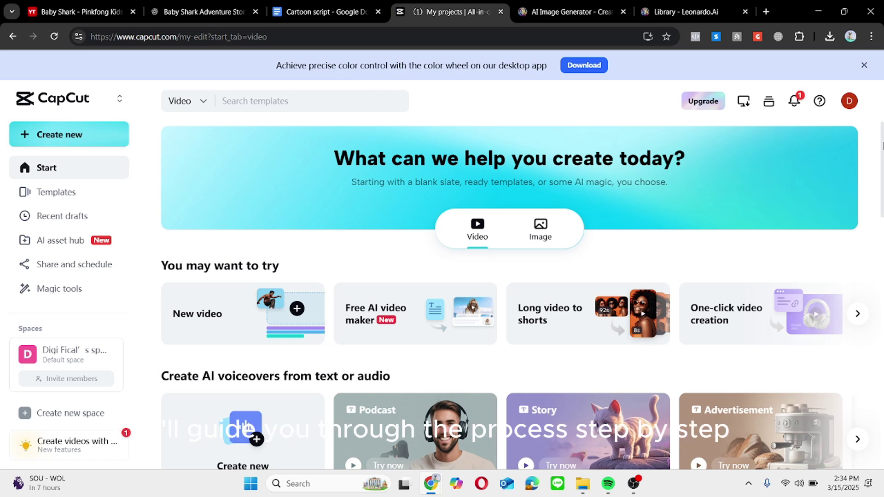
- On the CapCut website, open the Story example for AI voiceovers and clear its sample text
left_click_drag(882, 148, 883, 166)
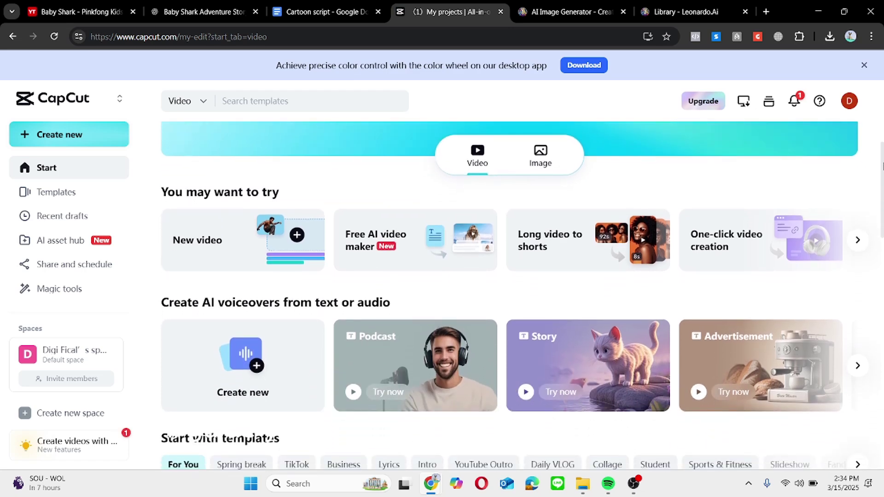
left_click(564, 344)
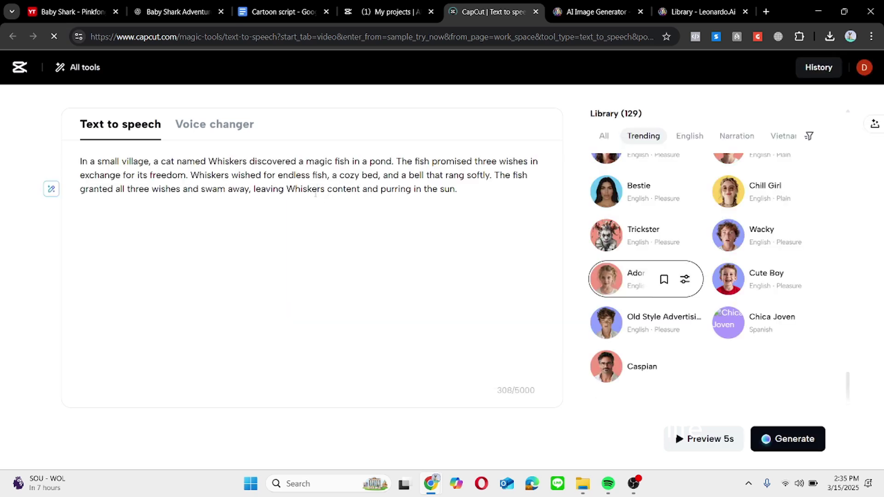
key("ctrl+a")
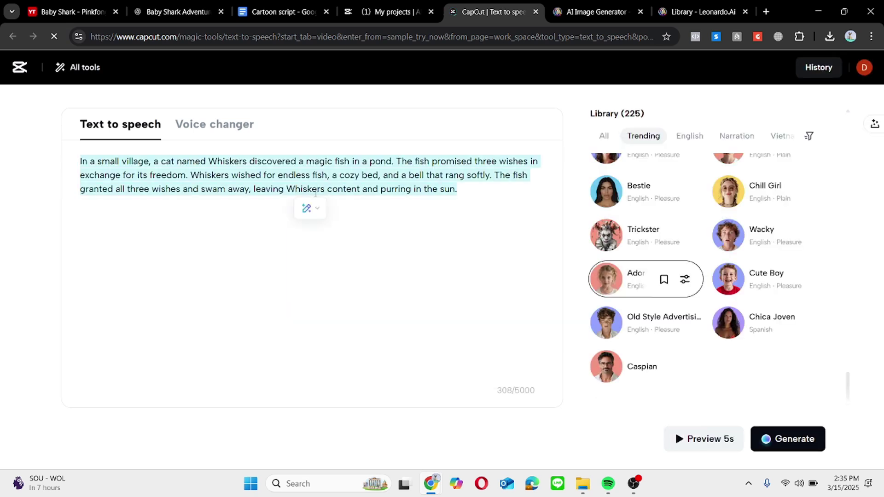
key("BackSpace")
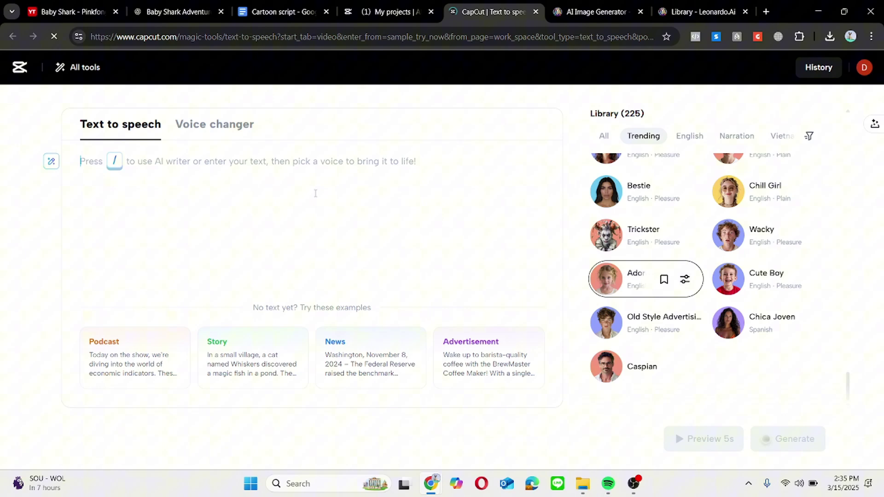
- Copy the story paragraphs from the Cartoon script Google Doc, leaving out "The end.", and paste them into CapCut's text-to-speech editor
left_click(269, 3)
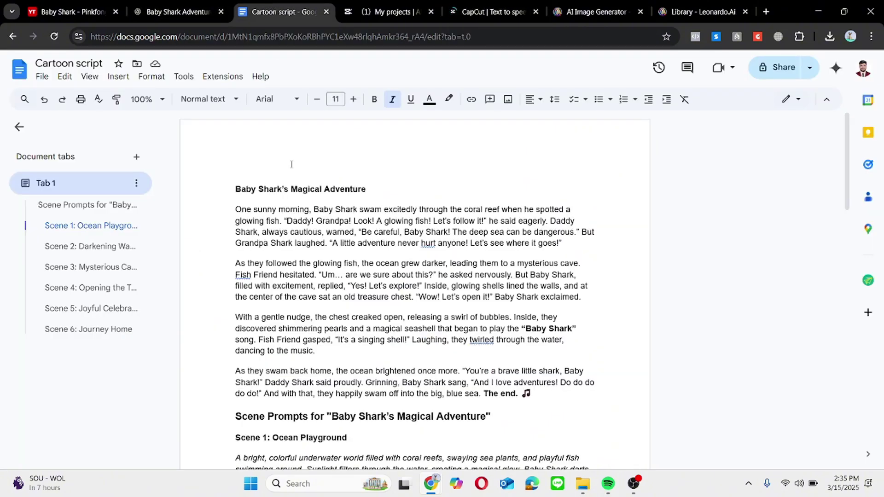
left_click_drag(235, 209, 473, 397)
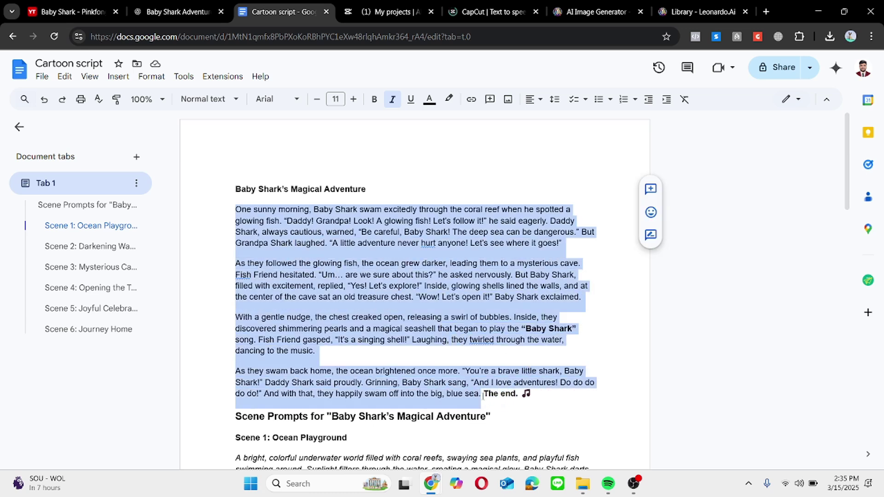
right_click(447, 391)
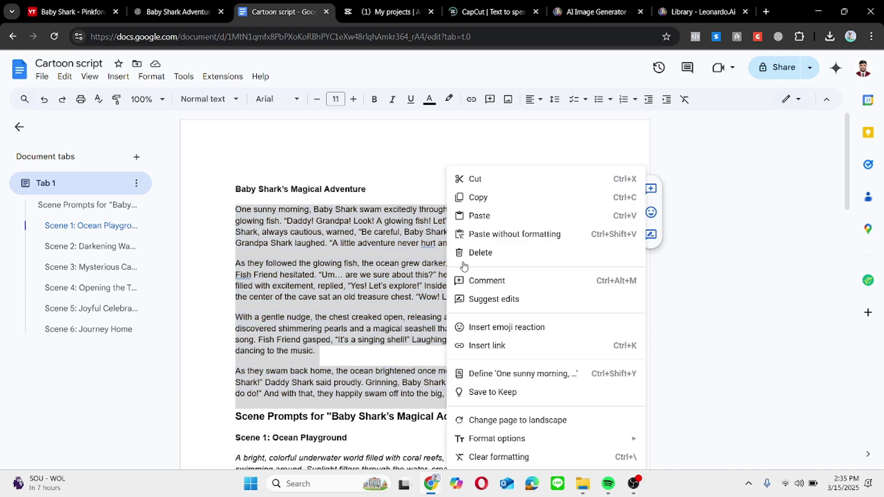
left_click(497, 199)
left_click(522, 5)
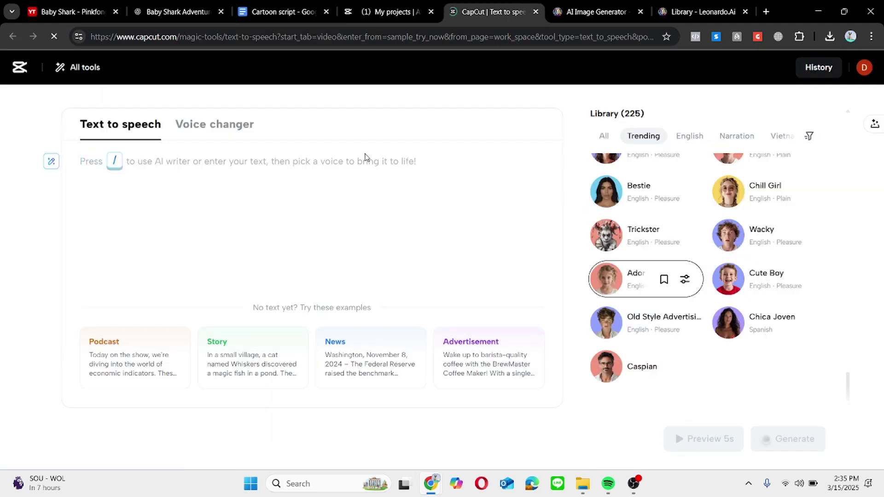
key("ctrl+v")
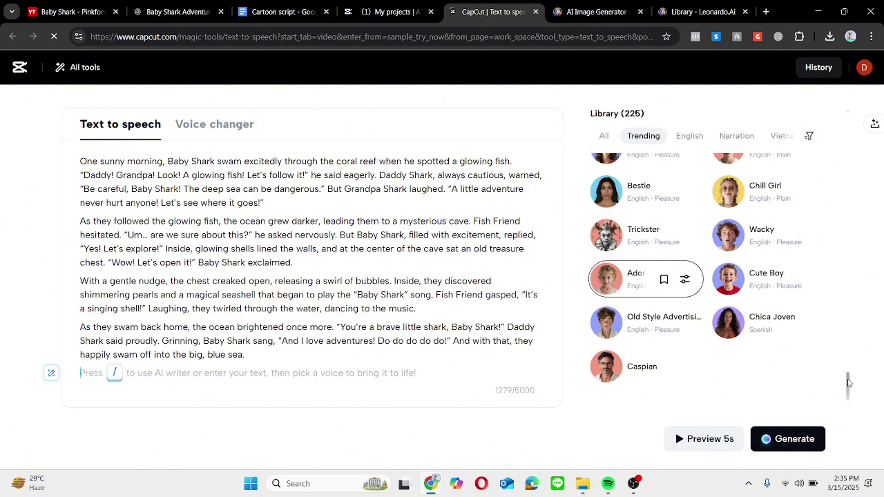
- Browse the Trending voice library and choose the Sophisticated Male voice for the story
left_click_drag(849, 383, 850, 161)
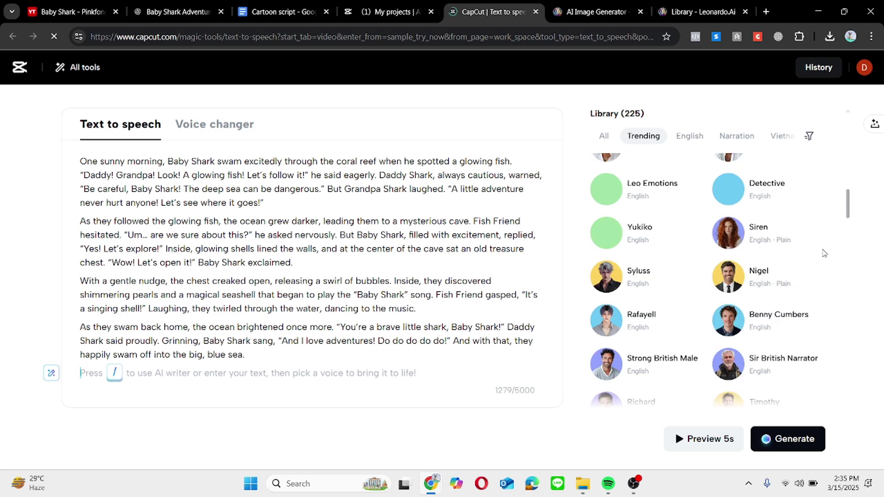
scroll(824, 253, "up", 5)
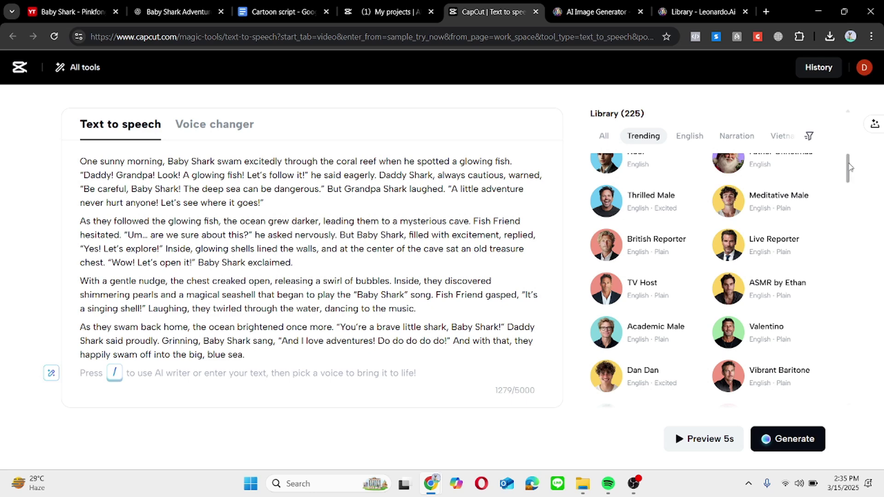
left_click_drag(849, 167, 850, 192)
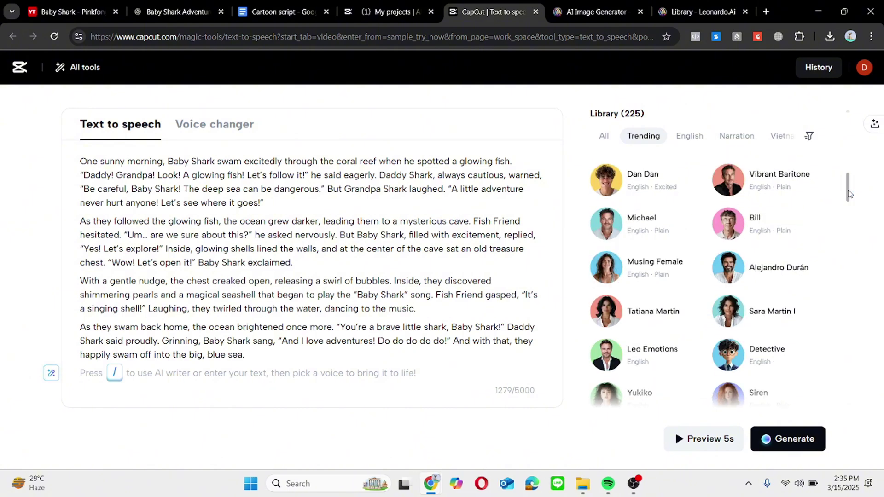
scroll(852, 213, "down", 5)
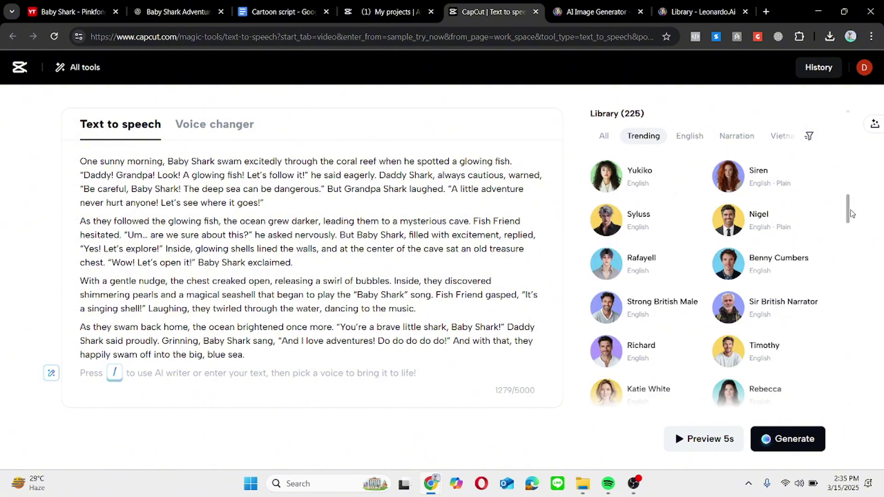
scroll(852, 213, "down", 1)
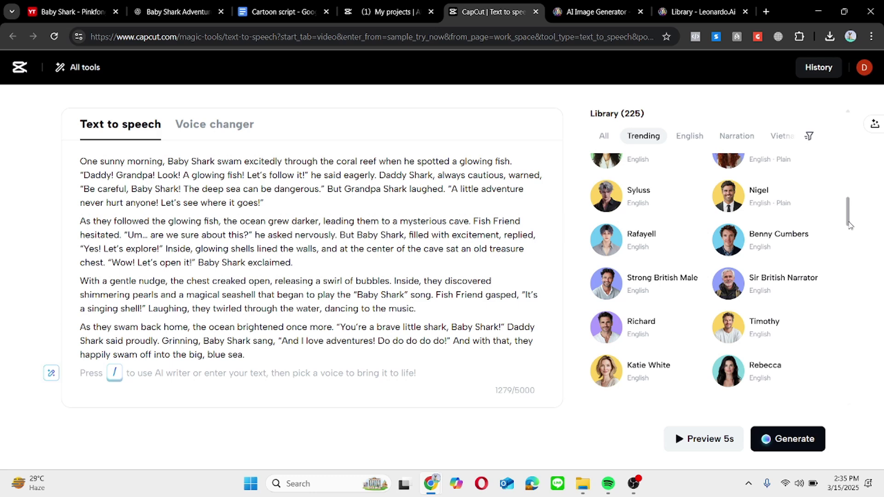
left_click_drag(850, 224, 846, 131)
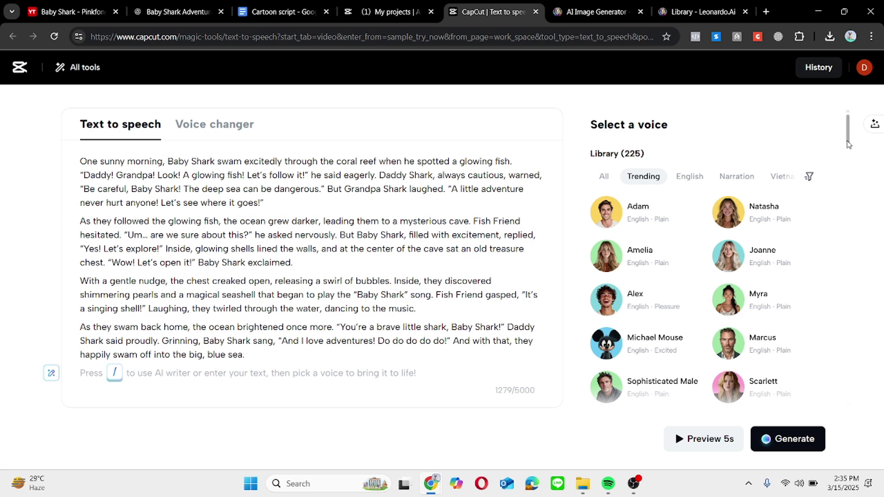
scroll(603, 316, "down", 2)
mouse_move(603, 317)
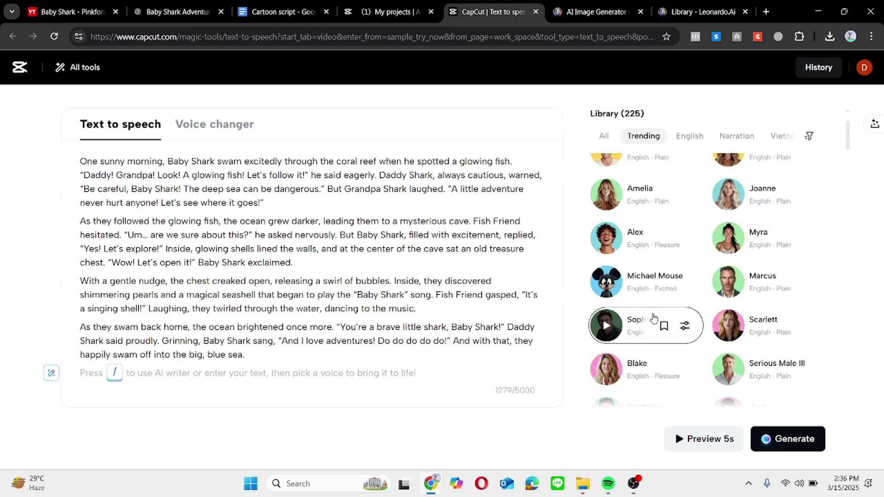
- Generate the story voiceover and download the result as audio only
left_click(799, 446)
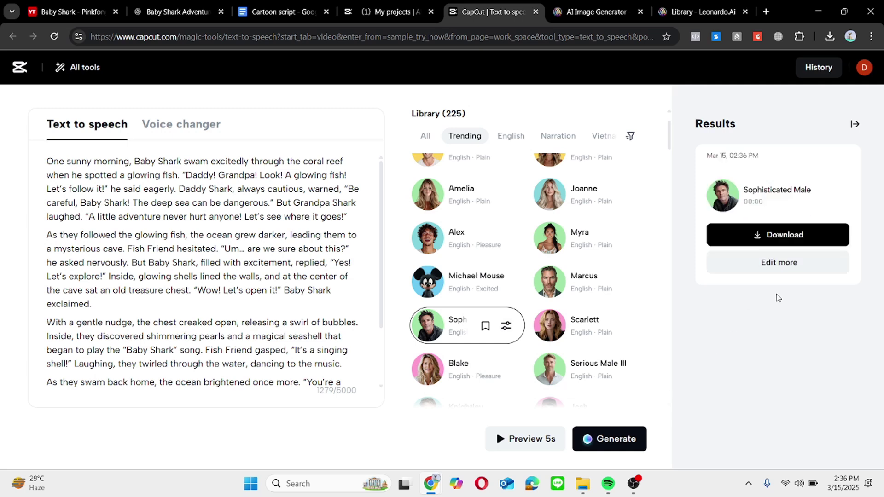
left_click(809, 239)
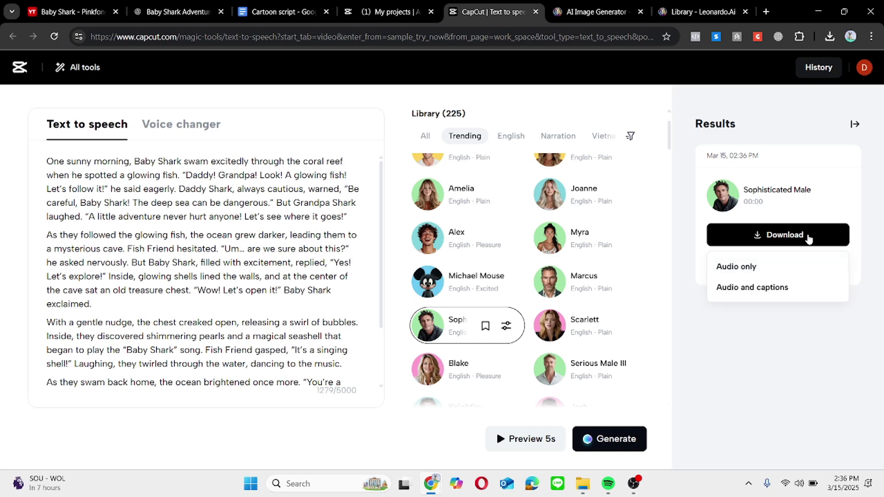
left_click(793, 264)
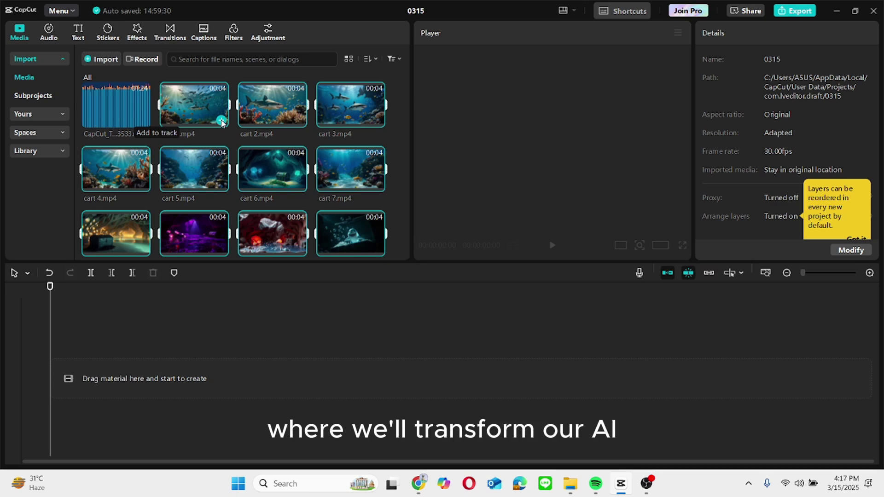
- In the CapCut desktop project 0315, place just cart 1.mp4 and cart 2.mp4 end to end on the timeline, moving the playhead to their end
left_click(221, 120)
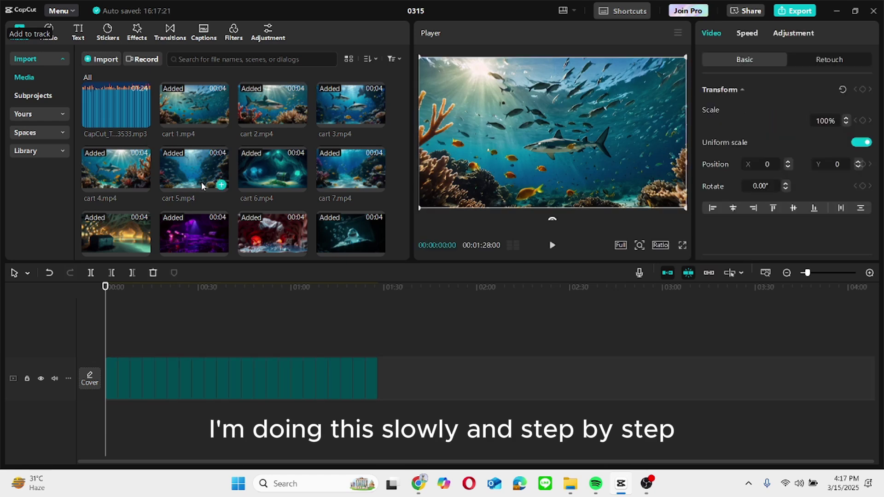
key("ctrl+z")
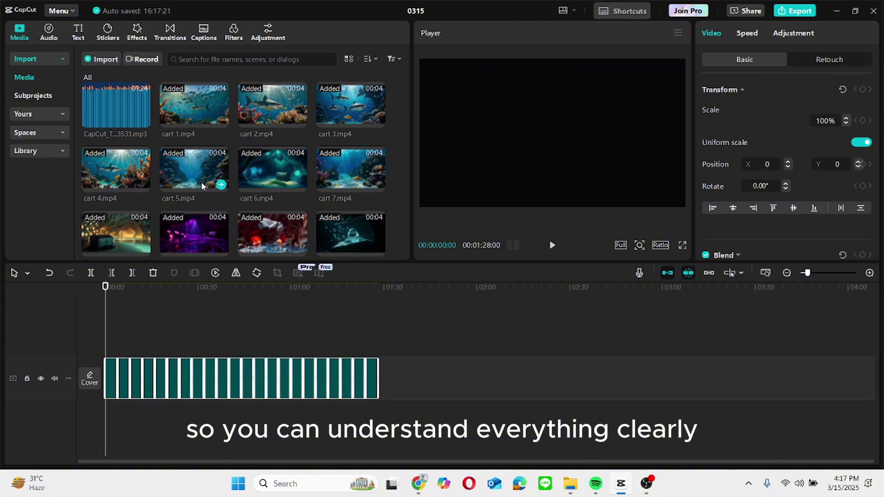
left_click(222, 120)
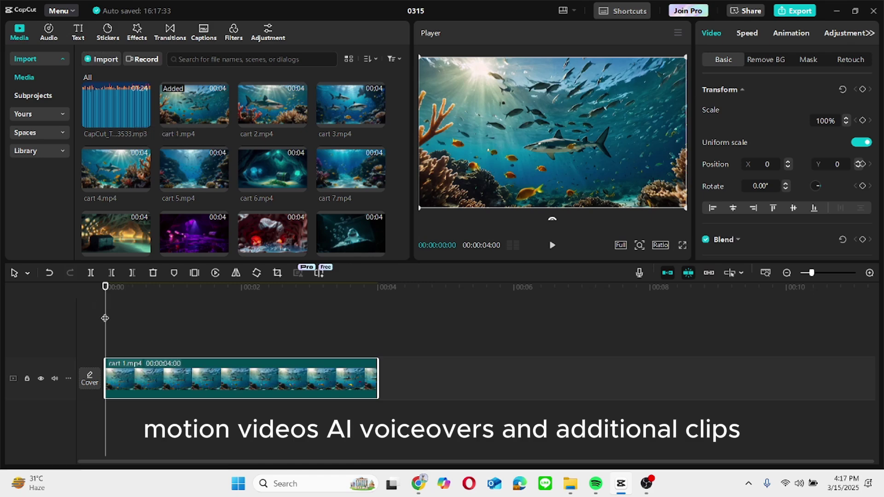
left_click_drag(207, 298, 379, 313)
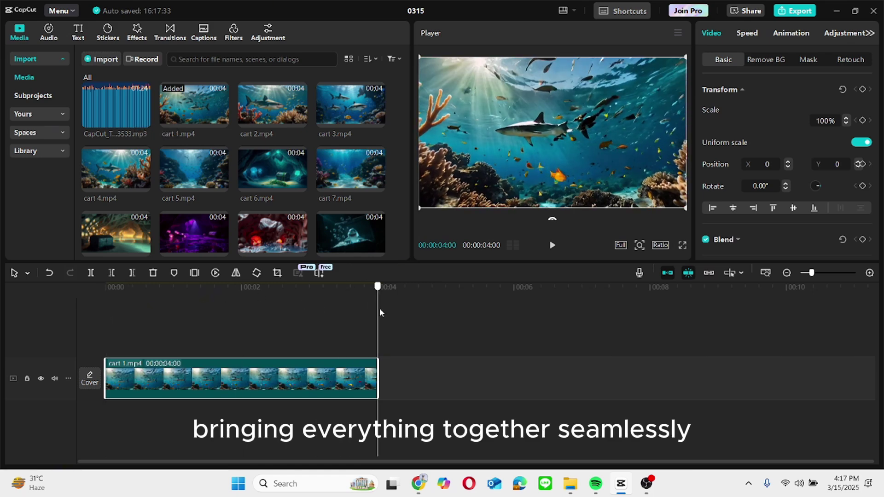
left_click(300, 121)
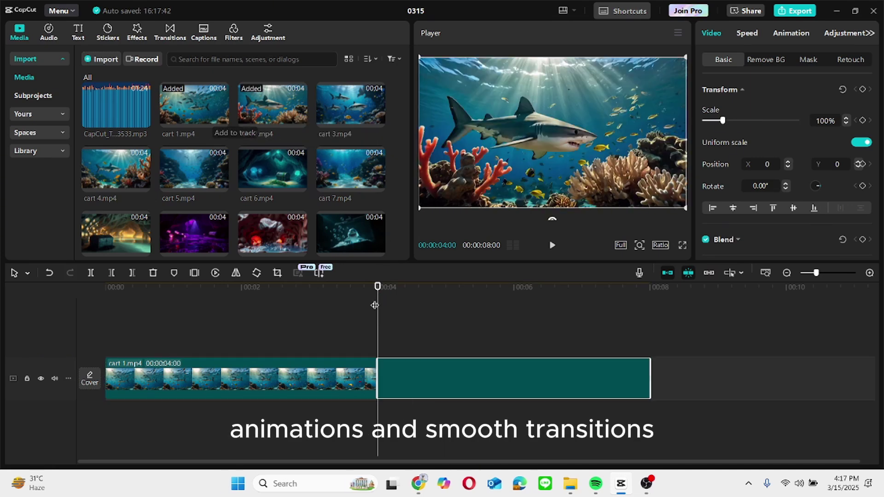
left_click_drag(379, 306, 664, 331)
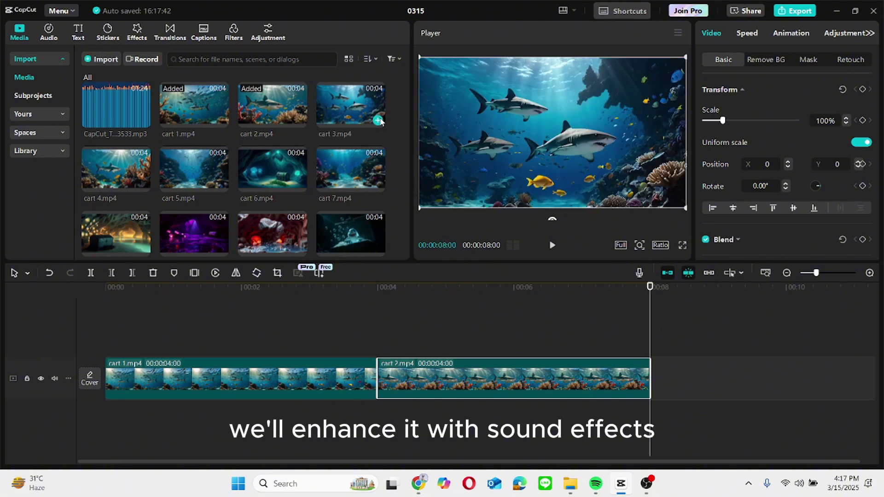
- Append cart 3.mp4 and cart 4.mp4 to the timeline in order, moving the playhead to the end after each clip
left_click(378, 121)
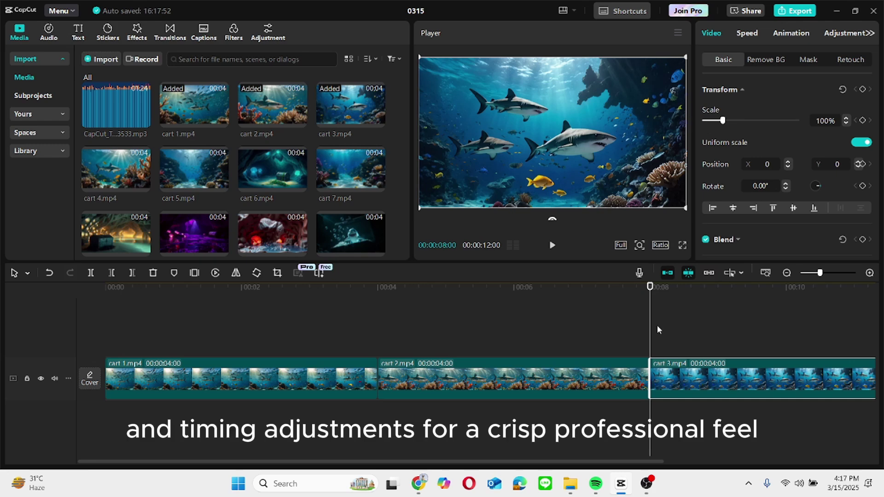
left_click(816, 313)
key("Down")
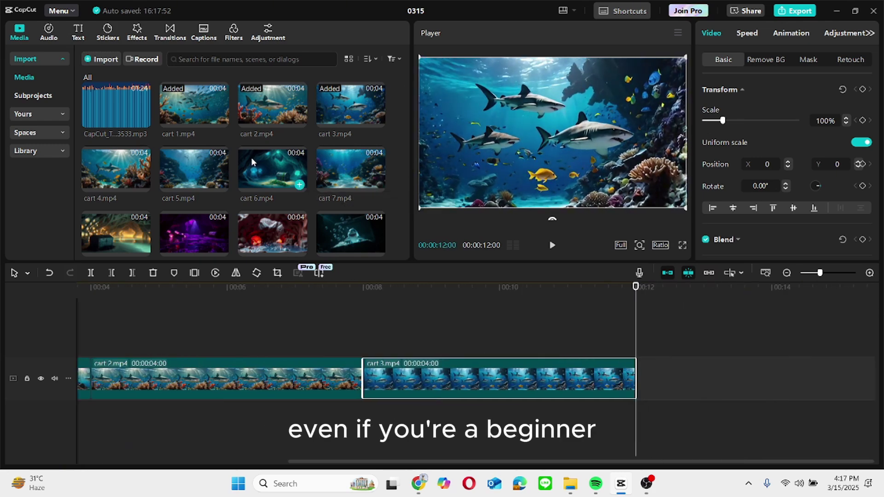
left_click(143, 184)
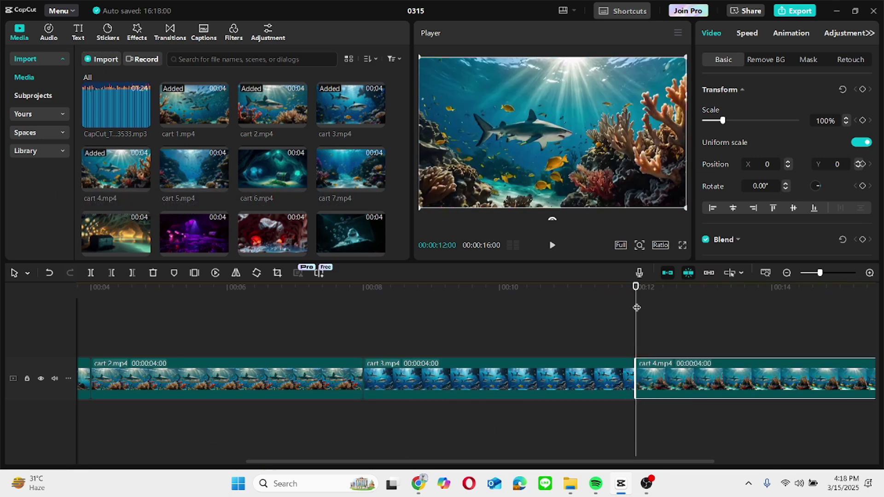
key("Down")
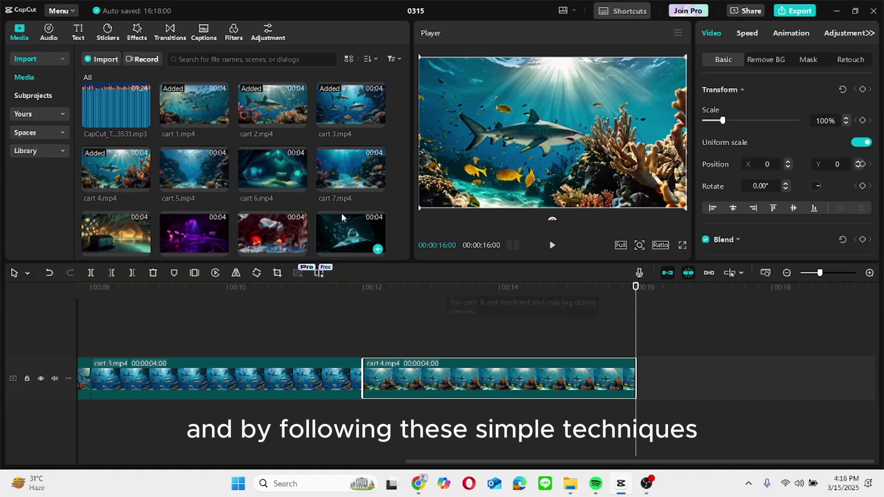
- Append cart 5.mp4 and cart 6.mp4 to the timeline in order, moving the playhead to the end after each clip
left_click(221, 186)
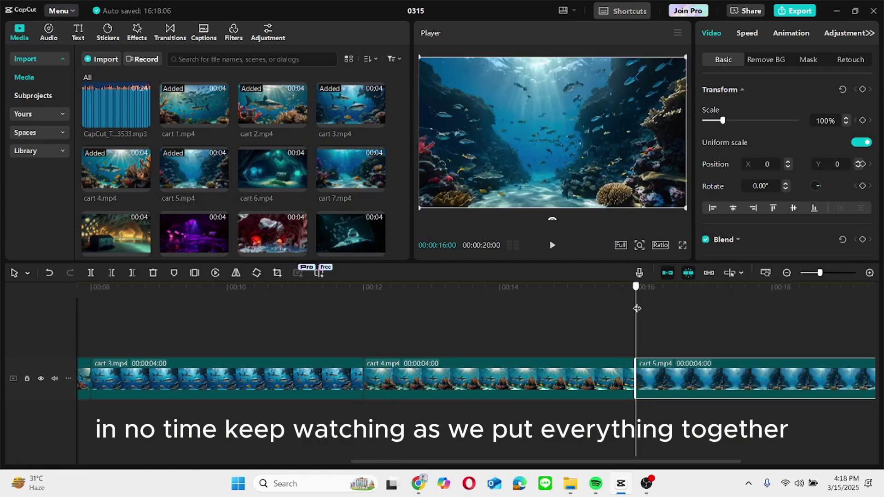
left_click_drag(637, 307, 876, 303)
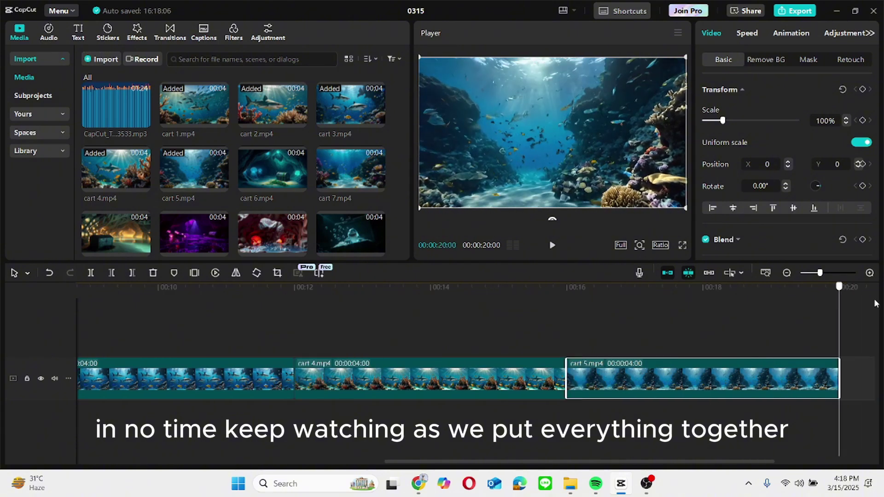
left_click(293, 188)
key("space")
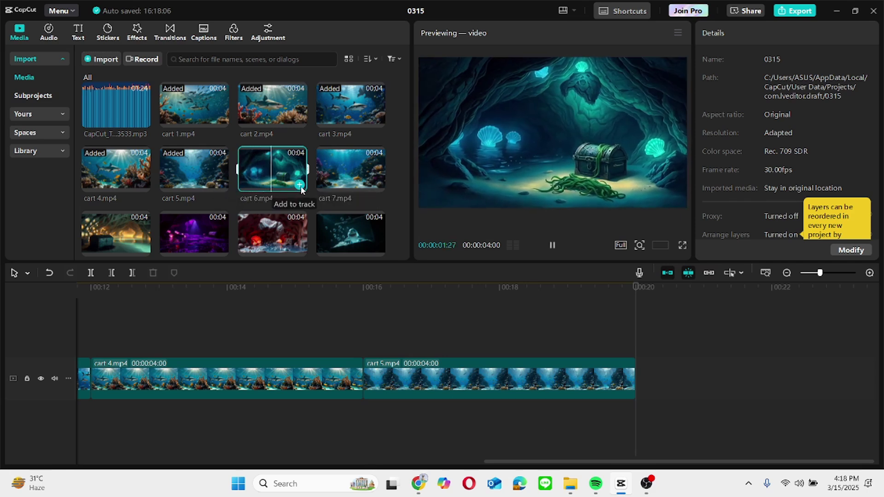
left_click(300, 186)
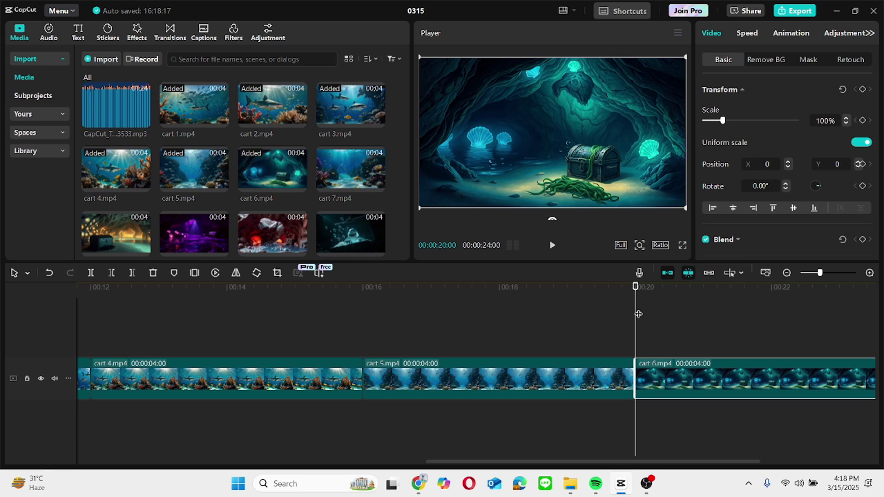
left_click_drag(639, 314, 880, 338)
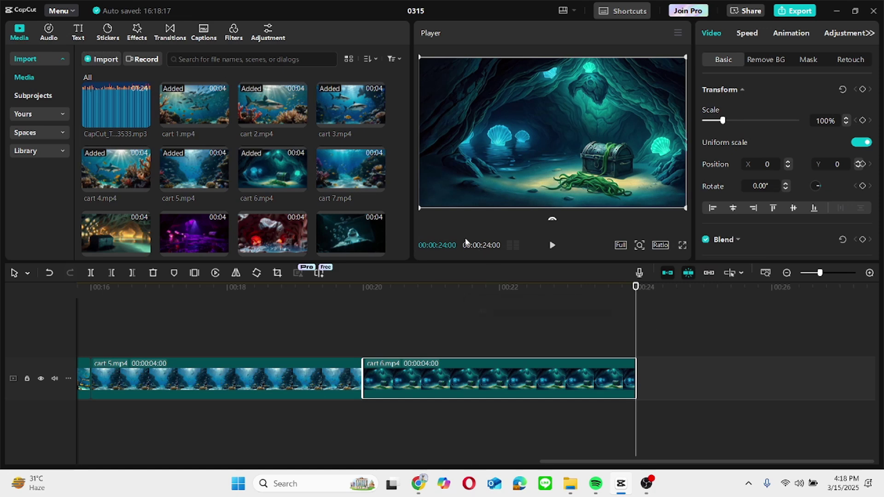
- Add cart 7.mp4 and cart 8.mp4 after cart 6.mp4 on the timeline, moving the playhead to the end after each
left_click(376, 186)
left_click(376, 186)
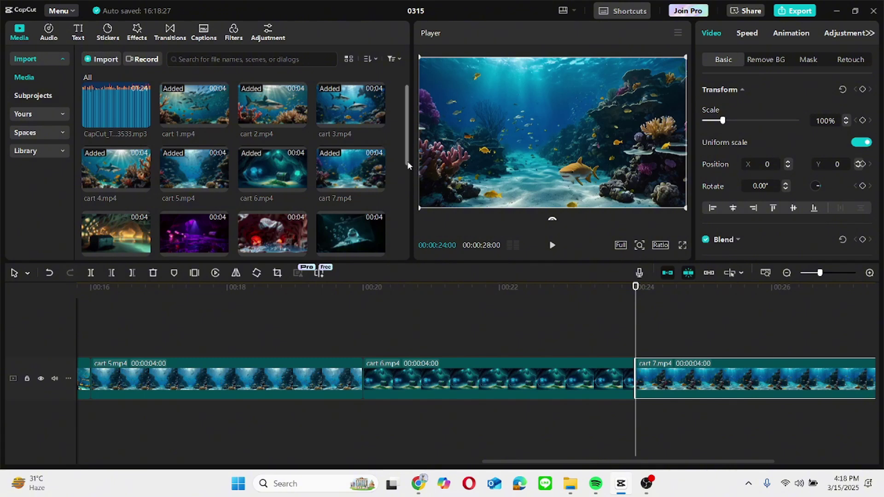
scroll(408, 166, "down", 3)
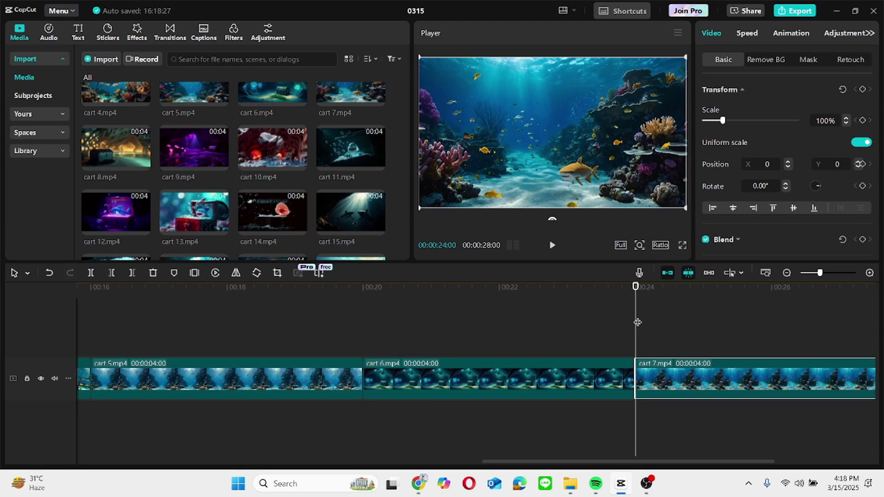
left_click_drag(637, 321, 882, 325)
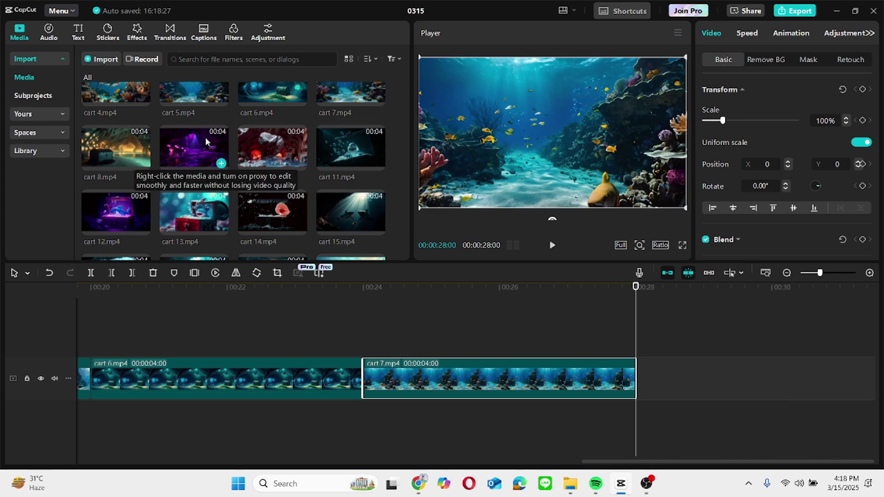
left_click(144, 163)
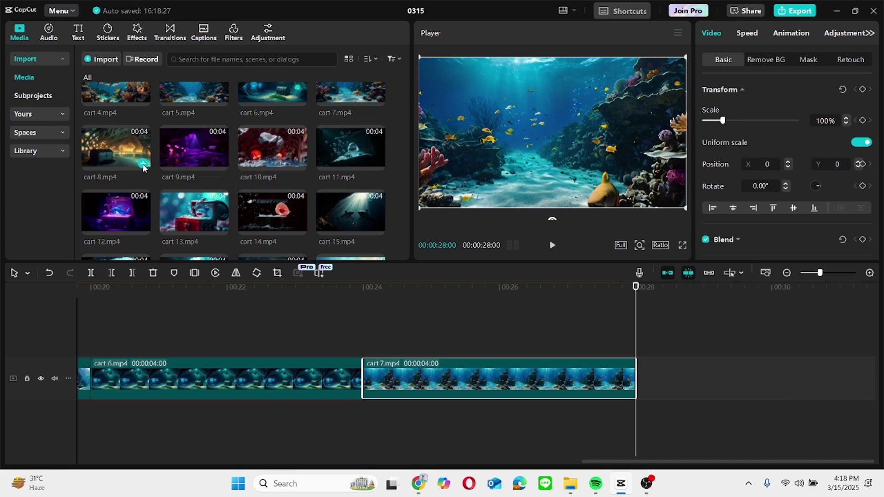
key("space")
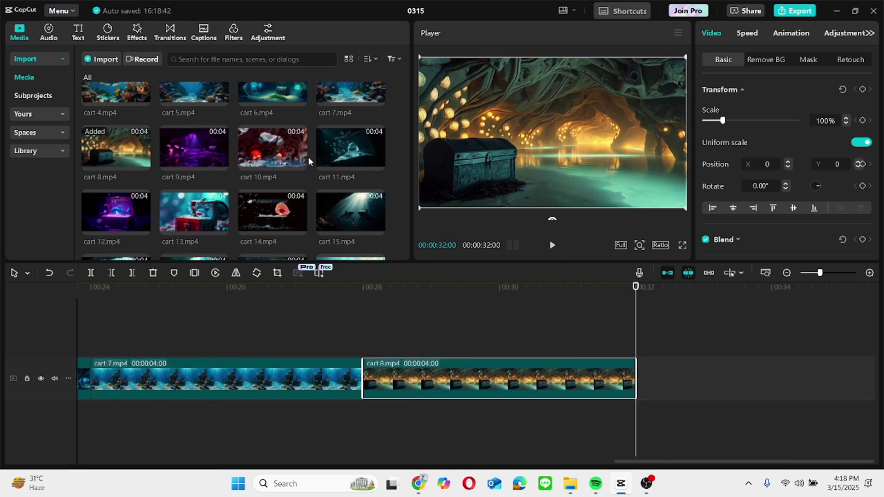
- Append cart 9.mp4 and cart 10.mp4 to the timeline in order, moving the playhead to the end after each clip
left_click(221, 164)
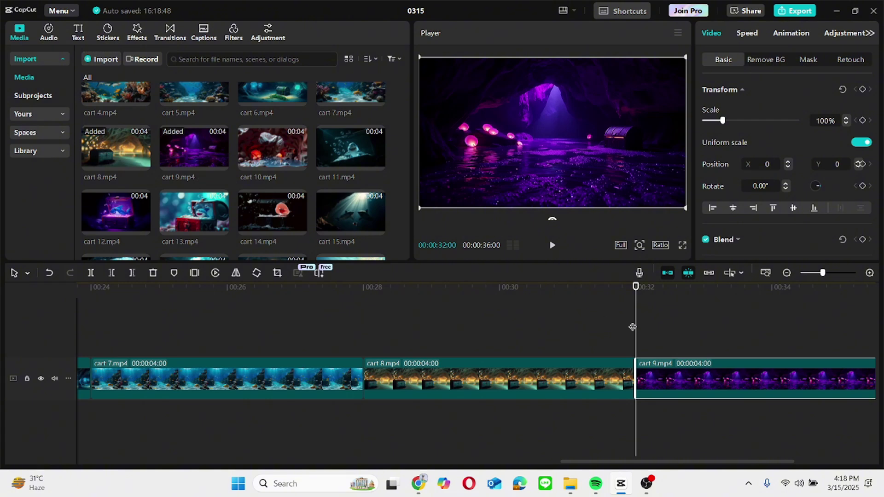
key("space")
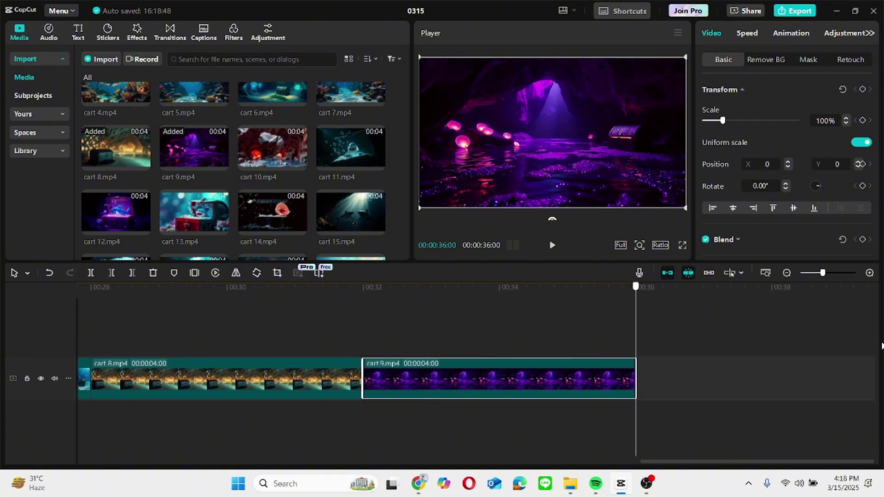
left_click(294, 164)
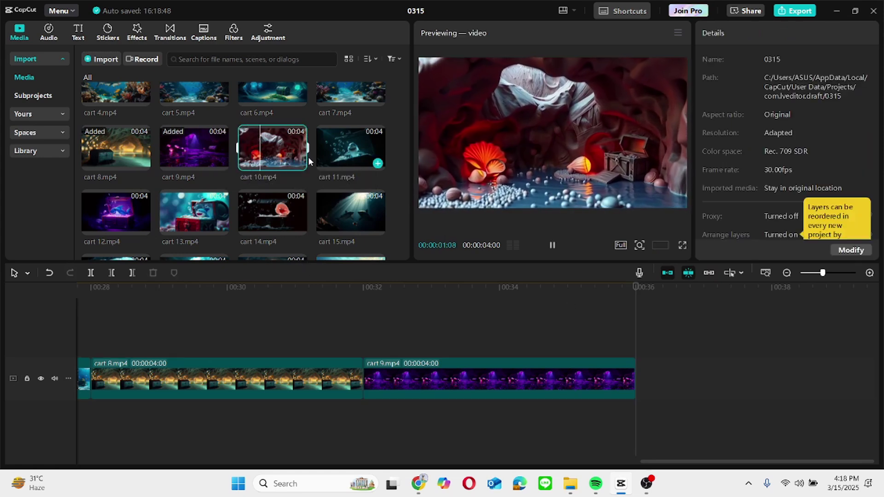
left_click(299, 163)
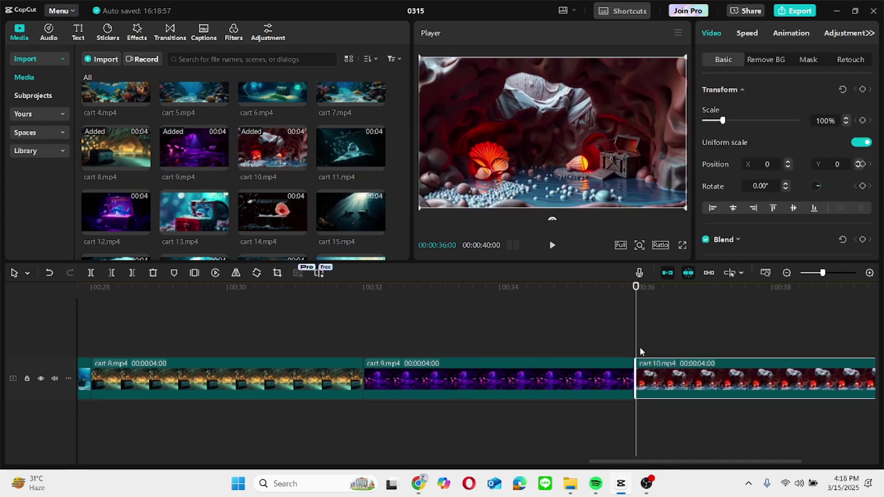
key("Down")
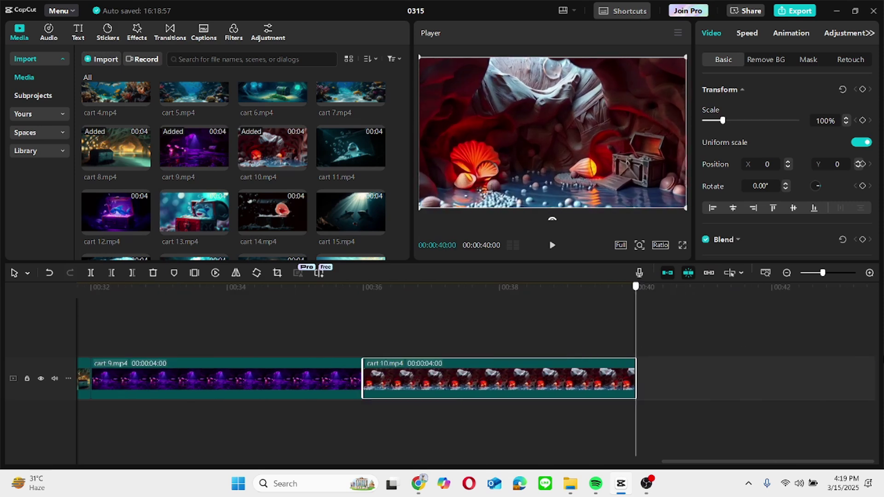
- Add cart 11.mp4 and cart 12.mp4 after cart 10.mp4 on the timeline, moving the playhead to the end after each
left_click(377, 164)
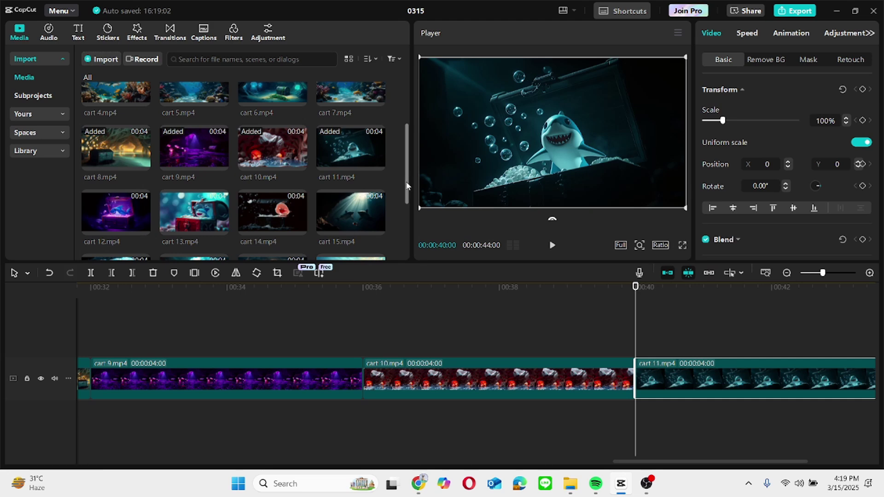
scroll(407, 191, "down", 2)
left_click_drag(407, 190, 413, 219)
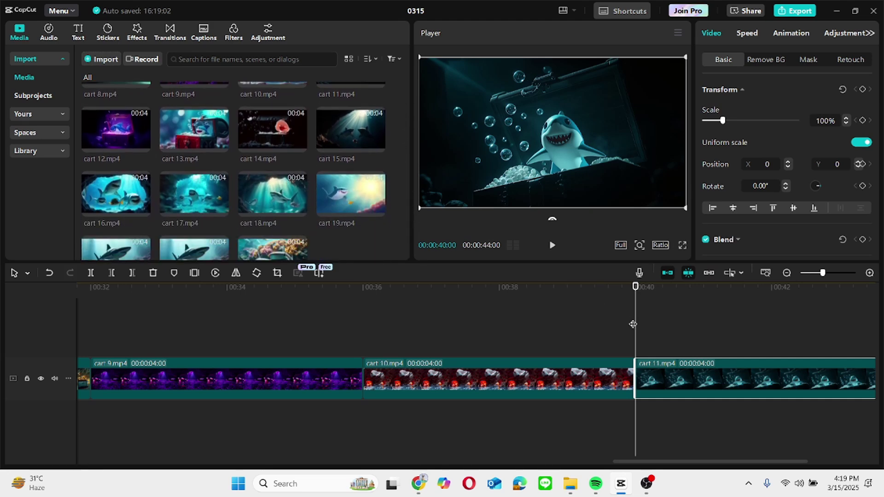
left_click_drag(638, 326, 868, 318)
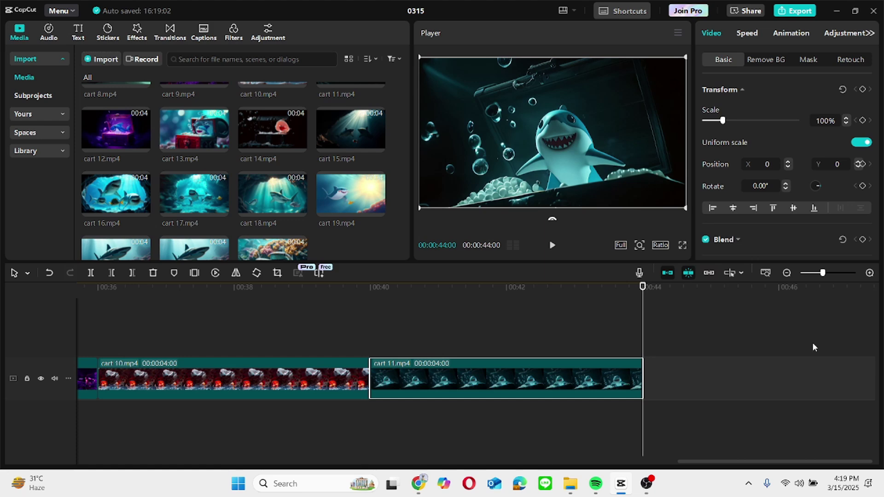
left_click(144, 146)
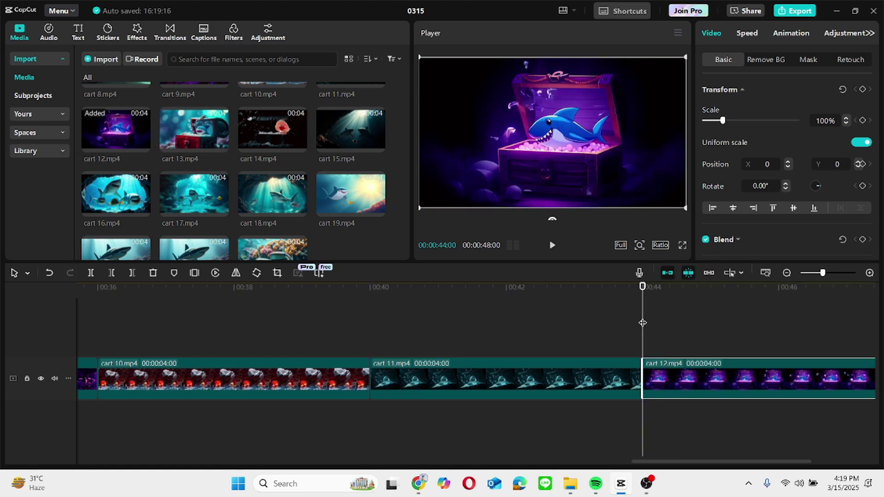
key("space")
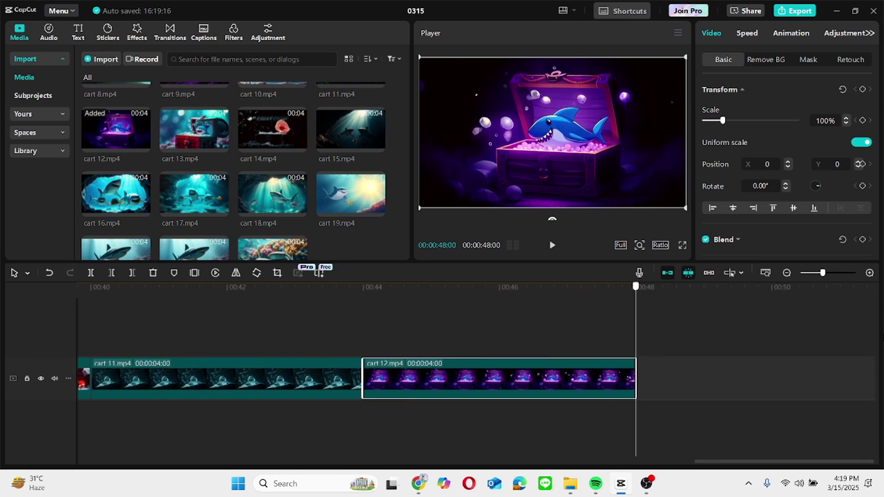
- Append cart 13.mp4 and cart 14.mp4 to the timeline in order, moving the playhead to the end after each clip
mouse_move(220, 145)
left_click(220, 145)
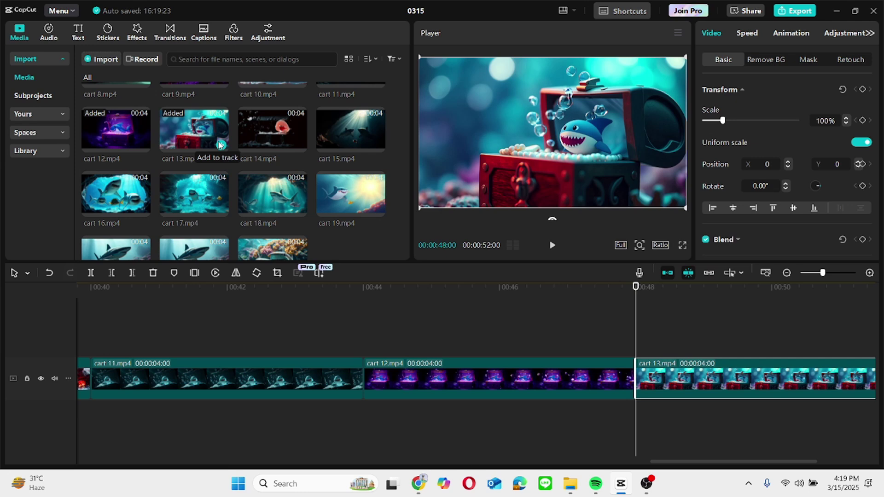
left_click(631, 324)
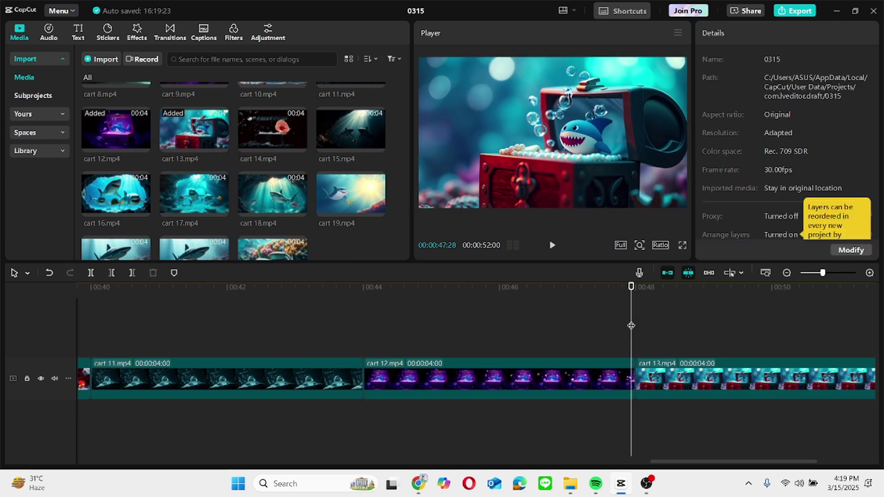
left_click(687, 329)
key("Down")
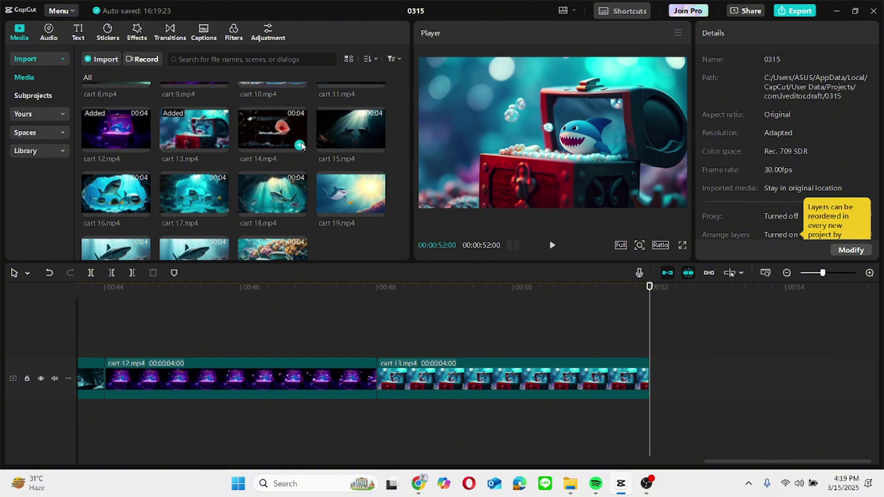
left_click(300, 145)
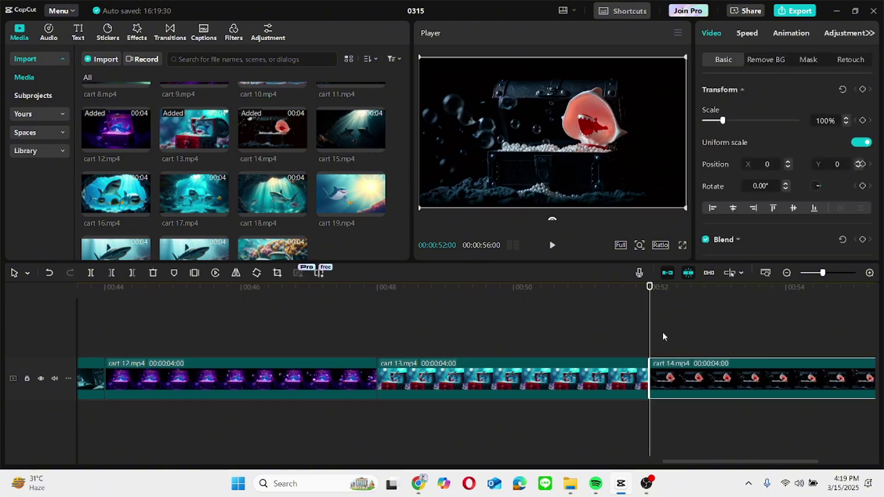
key("Down")
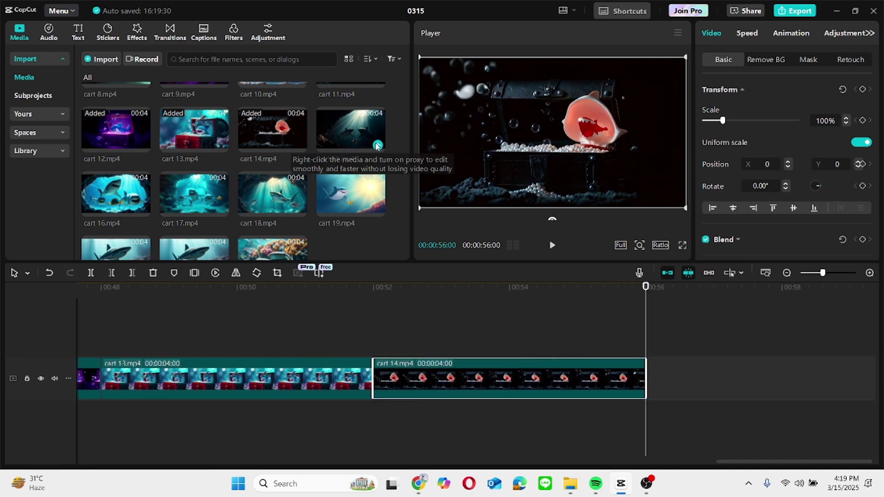
- Add cart 15.mp4 and cart 16.mp4 after cart 14.mp4 on the timeline, moving the playhead to the end after each
left_click(378, 146)
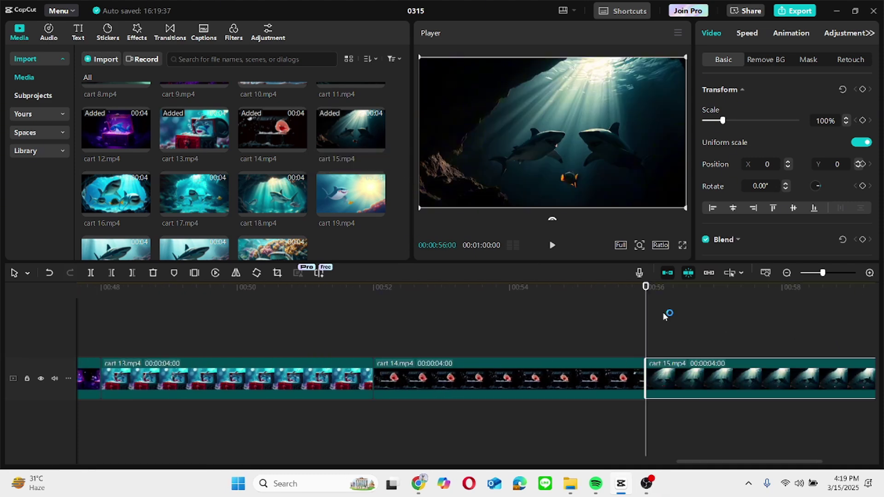
key("Down")
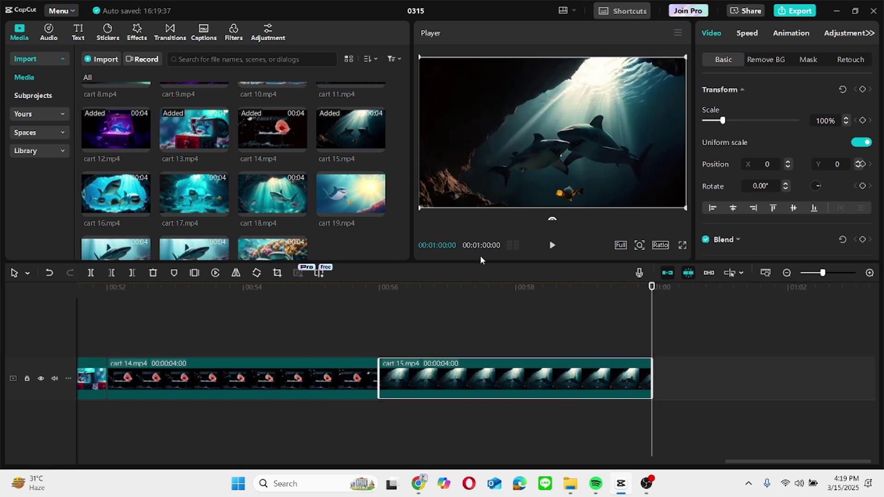
left_click(143, 209)
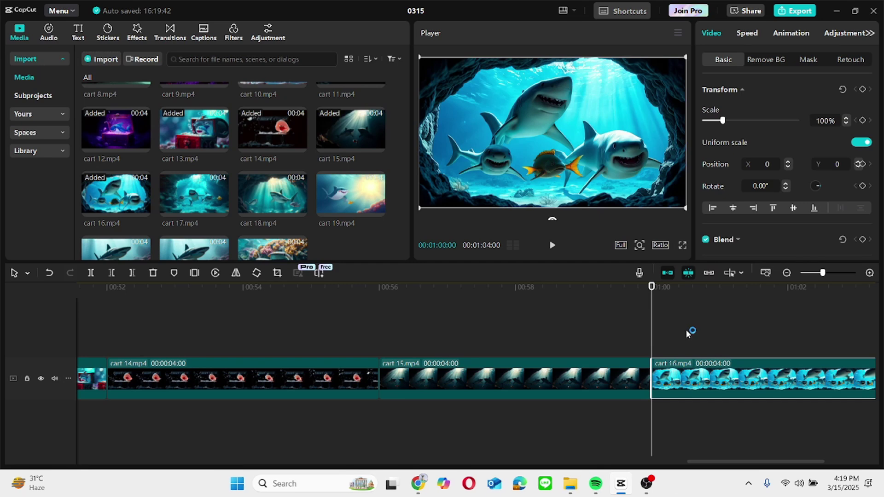
key("Down")
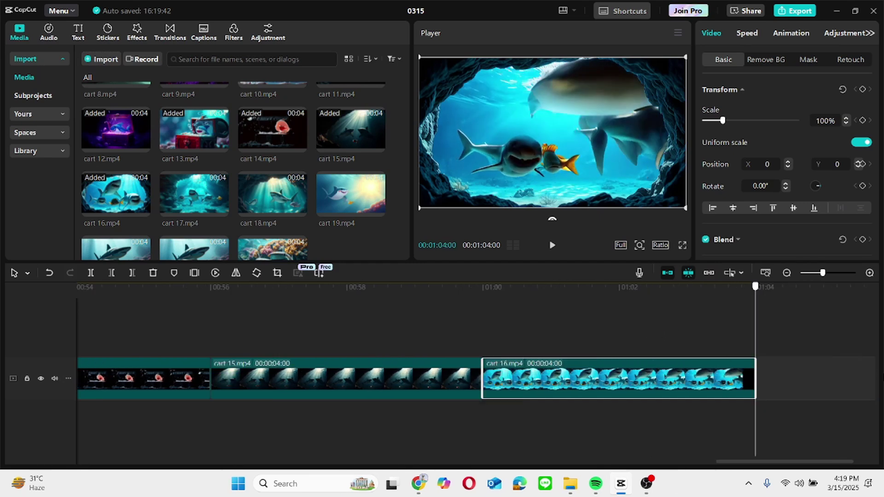
- Append cart 17.mp4 and cart 18.mp4 to the timeline in order, moving the playhead to the end after each clip
left_click(222, 211)
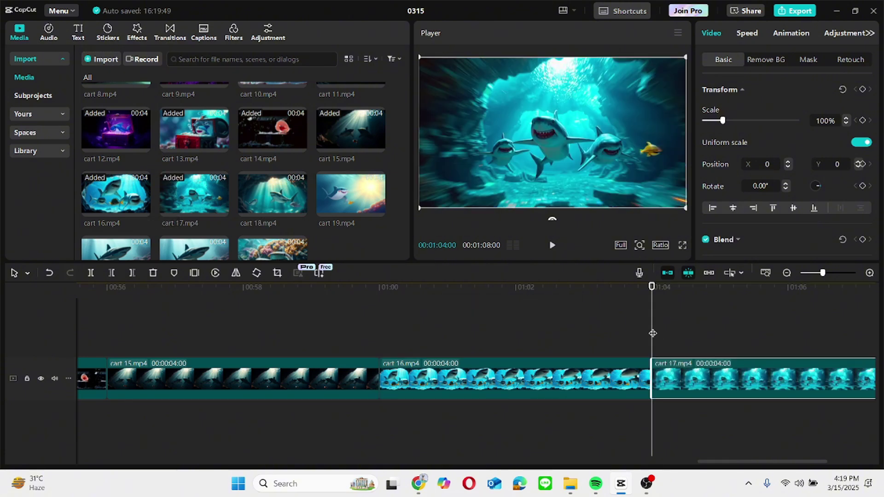
key("Down")
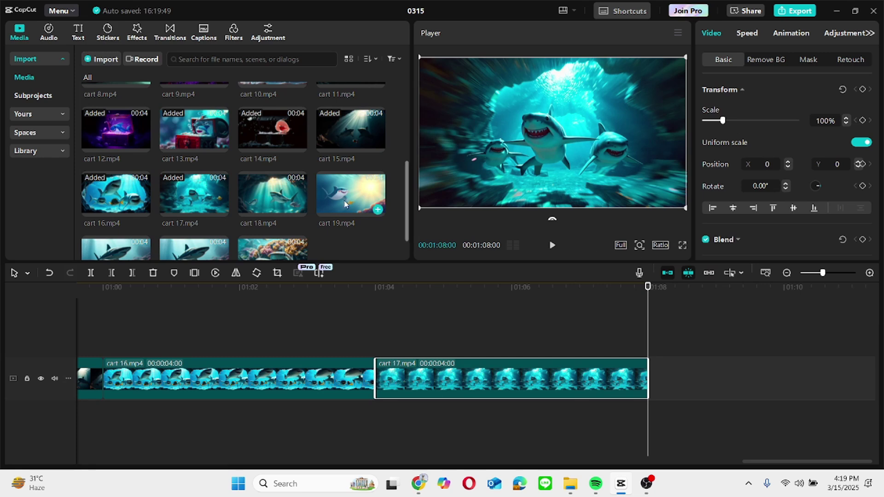
left_click(299, 210)
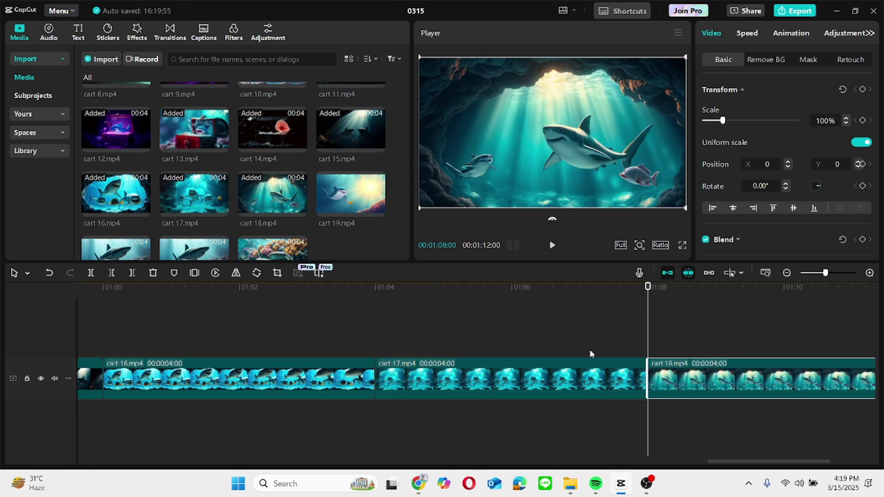
key("Down")
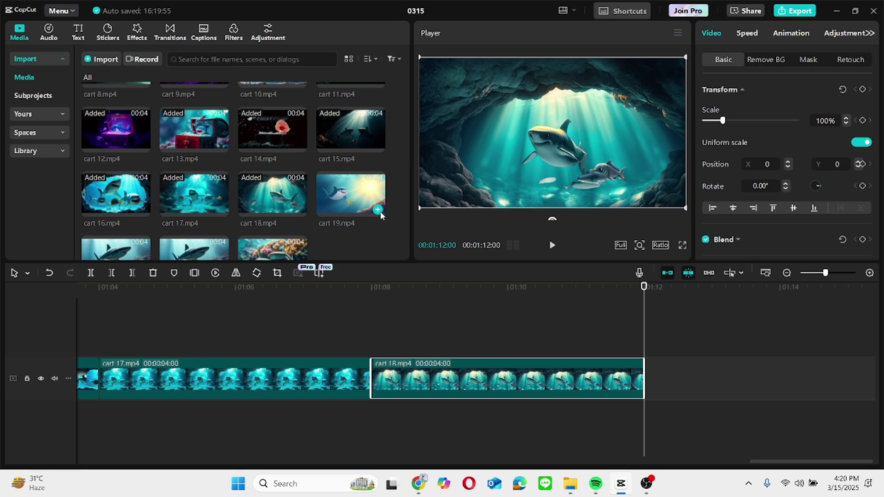
- Append cart 19.mp4 and cart 20.mp4 to the timeline in order, moving the playhead to the end after each clip
left_click(378, 210)
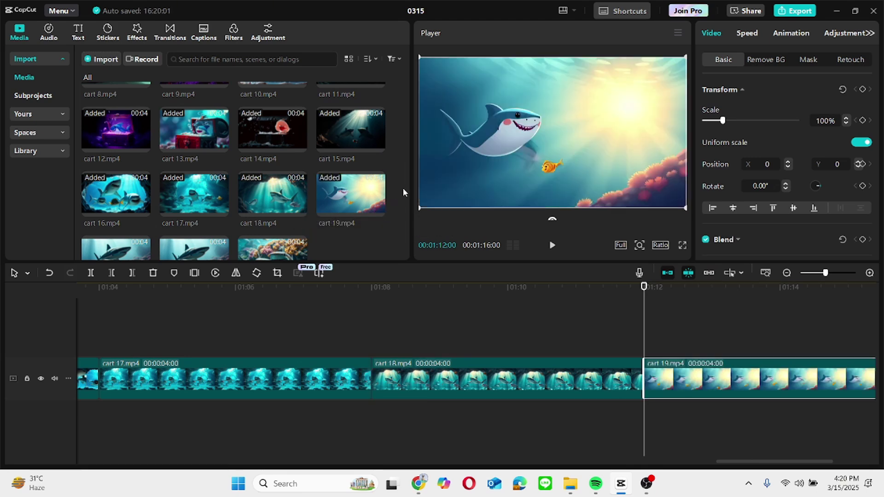
scroll(404, 192, "down", 2)
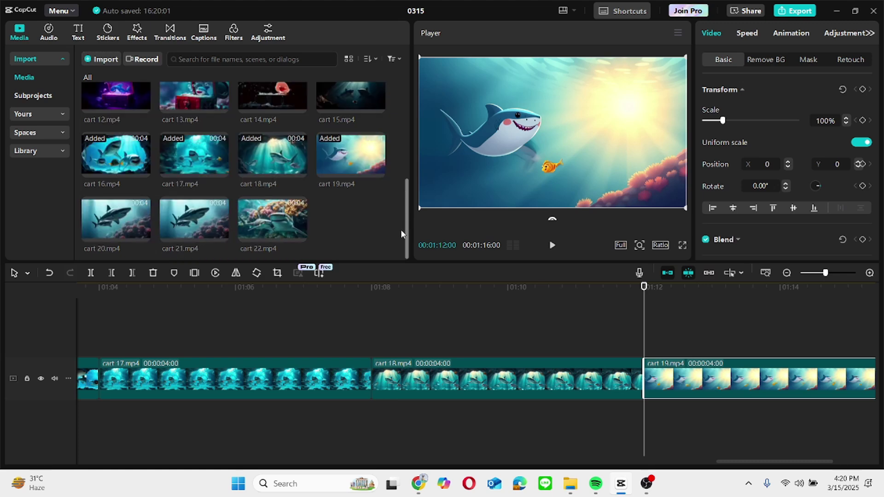
left_click_drag(642, 337, 880, 347)
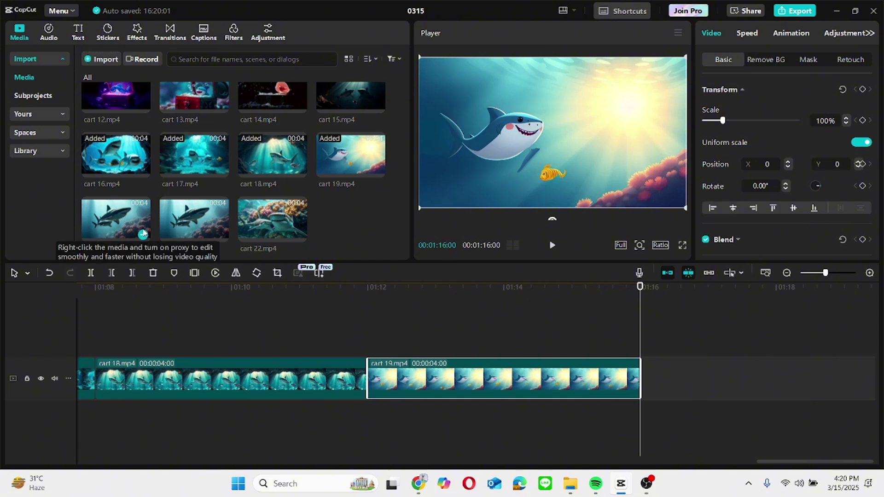
left_click(143, 234)
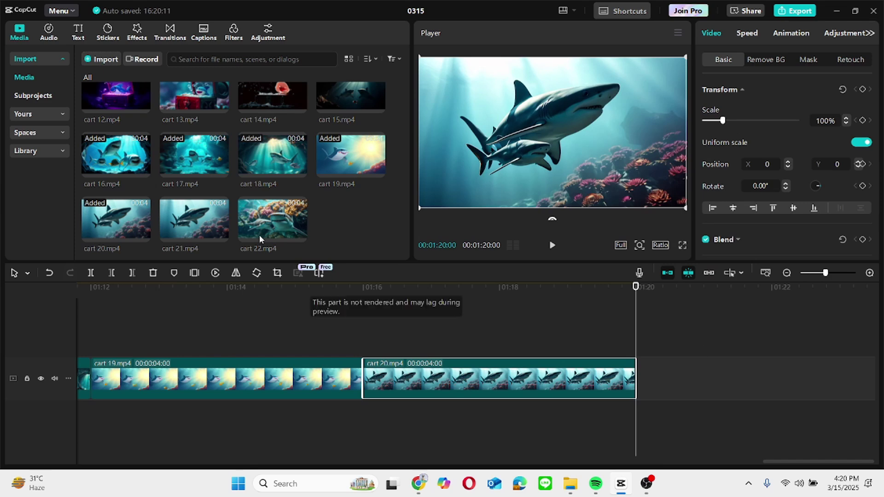
- Add cart 21.mp4 and cart 22.mp4 after cart 20.mp4, moving the playhead to the end of cart 21.mp4 in between
left_click(221, 234)
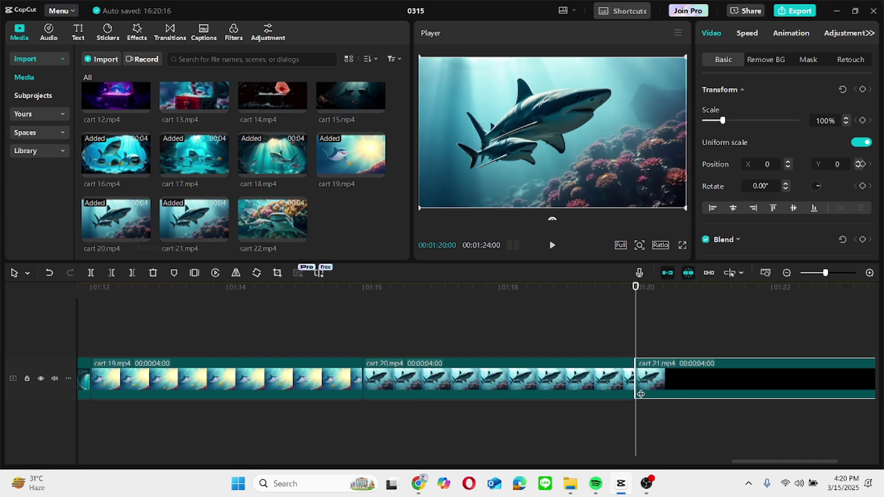
key("Down")
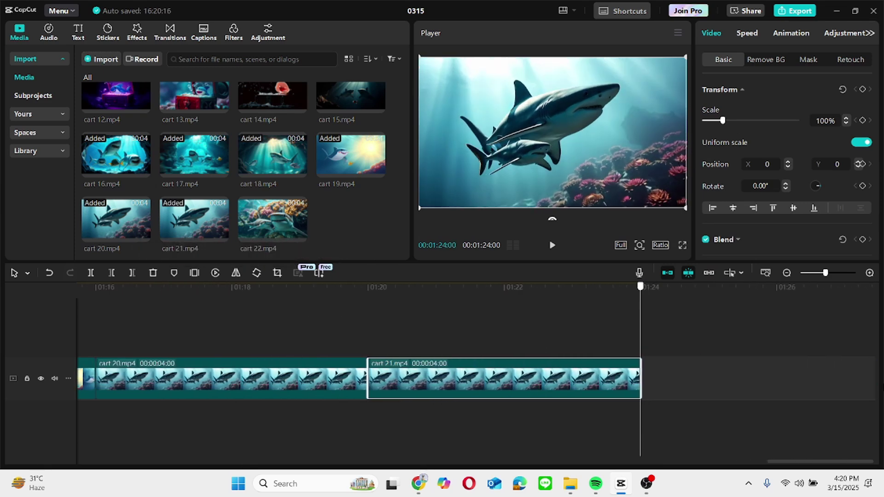
left_click(301, 236)
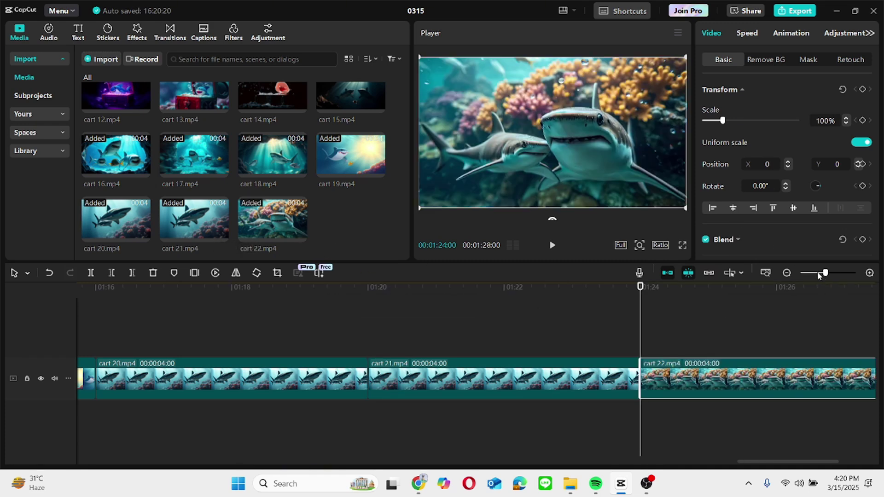
- Return the playhead to the start of the timeline and add the CapCut TTS voiceover MP3 beneath the video clips
left_click(817, 273)
left_click_drag(815, 275, 813, 274)
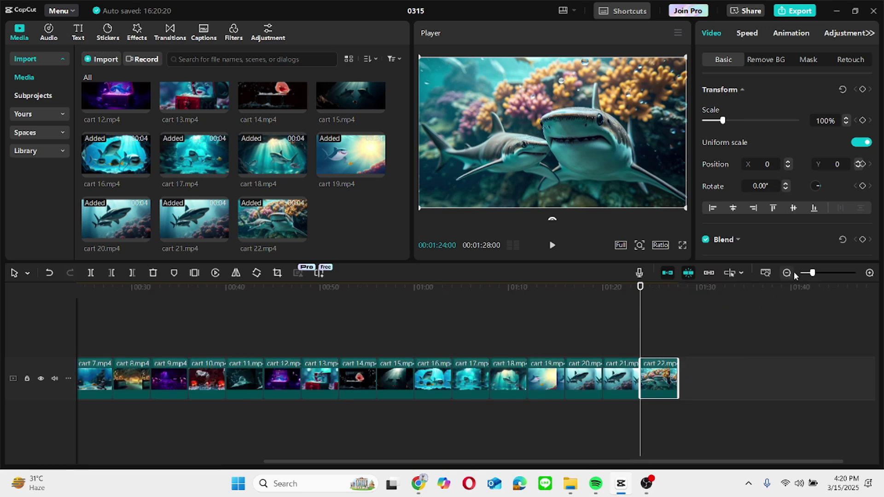
left_click(806, 273)
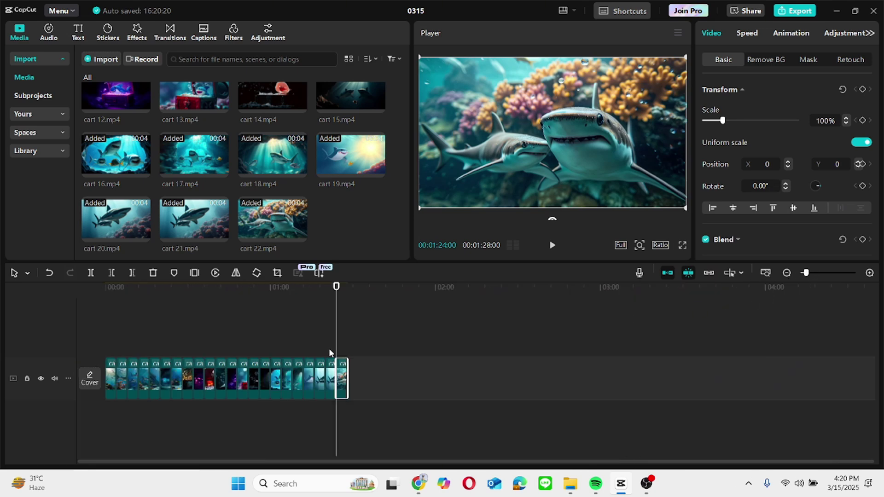
left_click(814, 273)
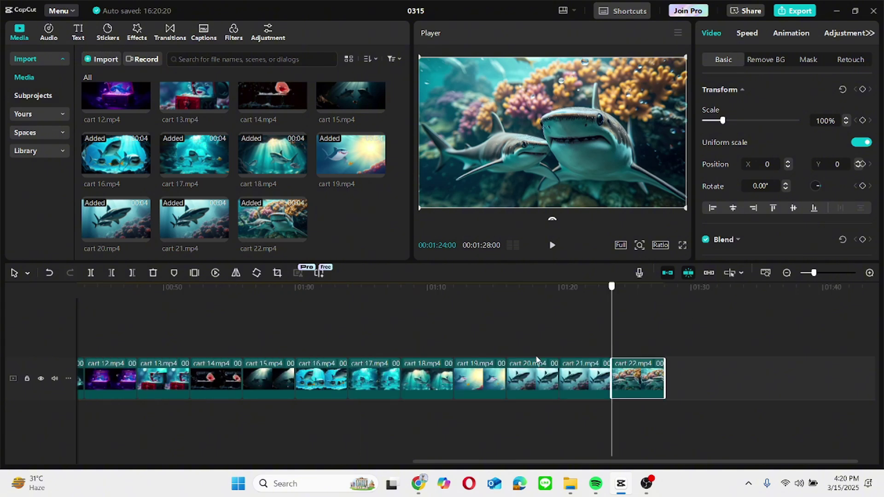
left_click(159, 382)
key("Home")
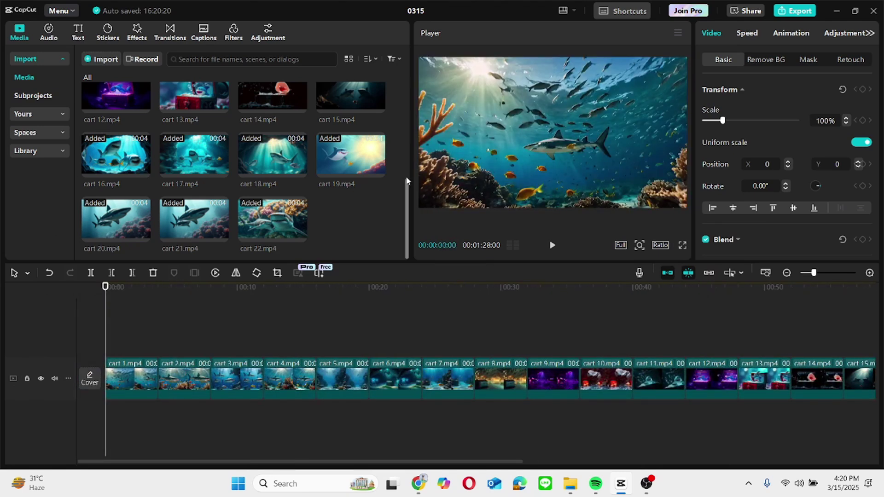
left_click_drag(407, 183, 410, 75)
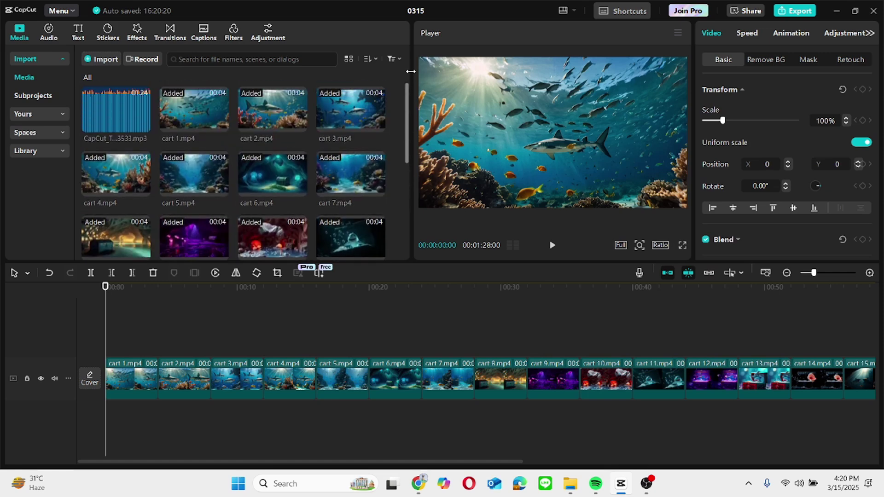
left_click(143, 124)
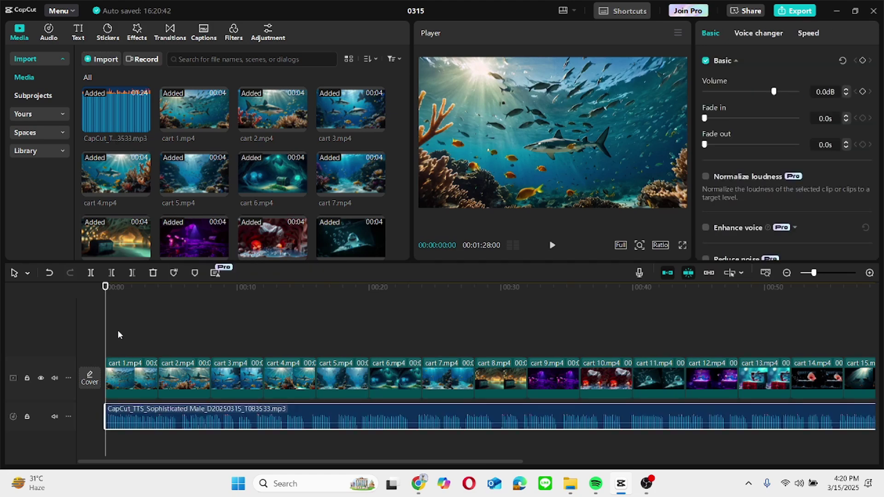
- Compare the ends of the video and voiceover tracks, and delete cart 22.mp4 from the timeline
left_click_drag(289, 317, 869, 495)
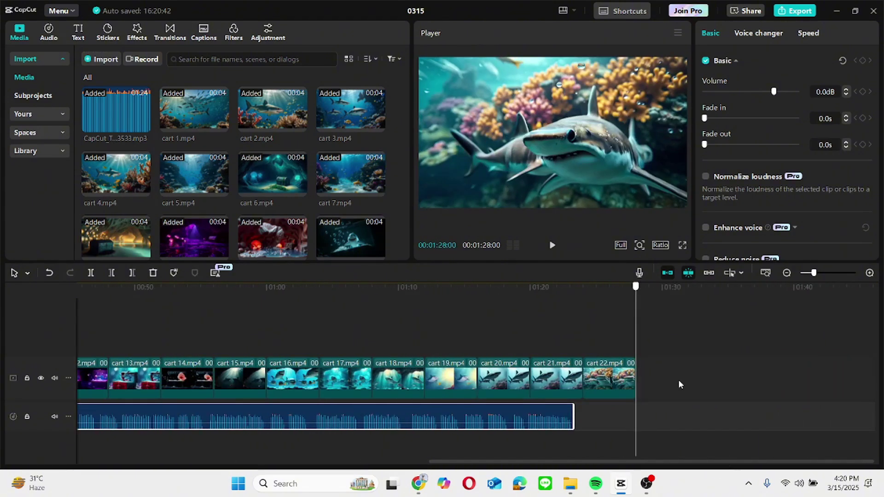
left_click(607, 376)
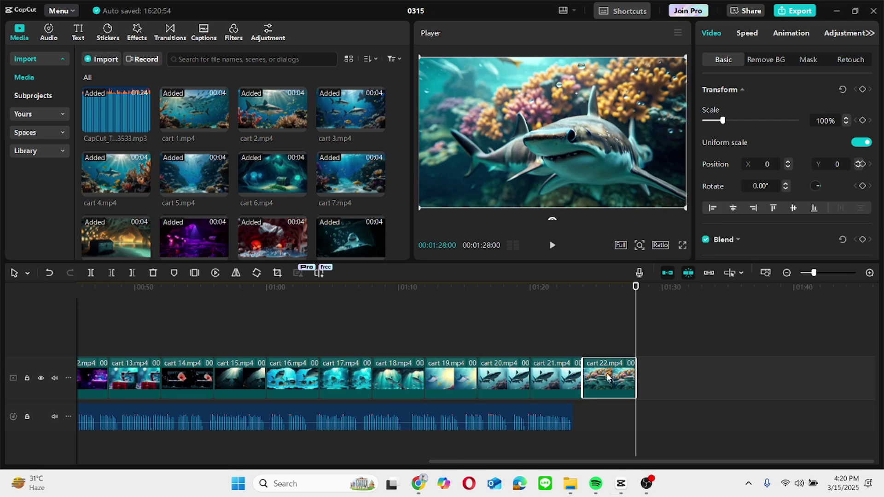
right_click(607, 375)
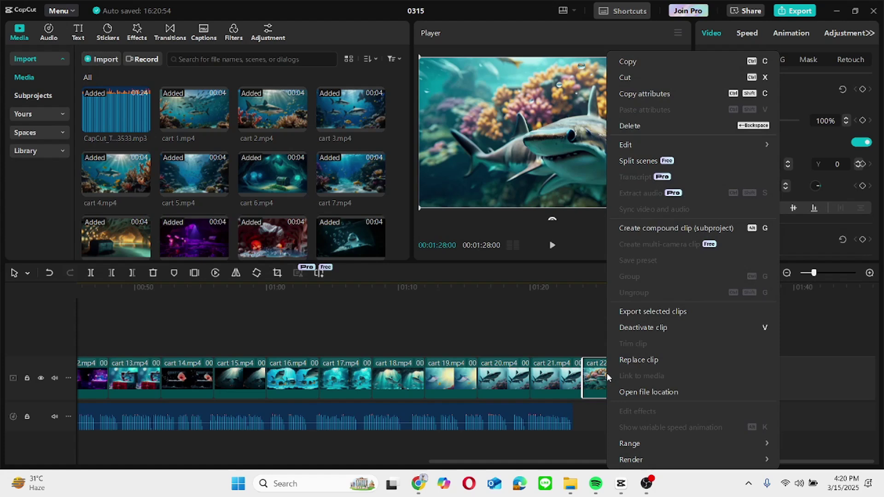
left_click(676, 120)
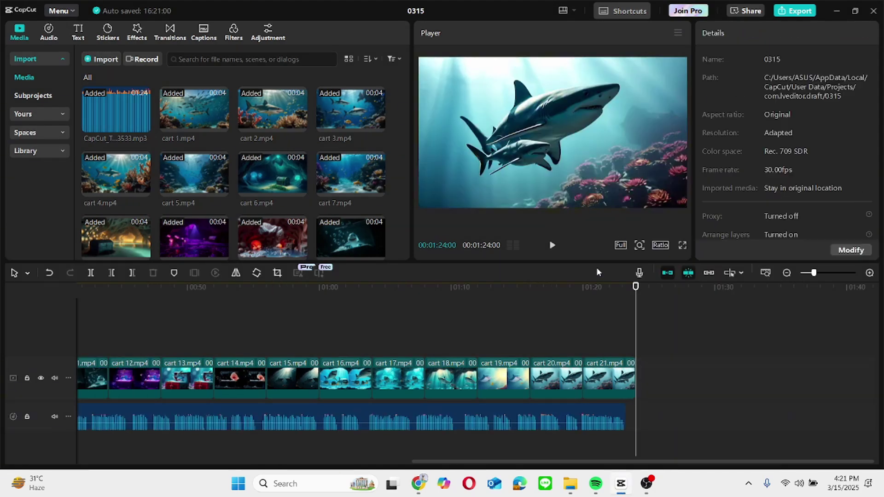
- Undo the deletion of cart 22.mp4 at the end of the timeline
left_click(623, 382)
left_click(571, 386)
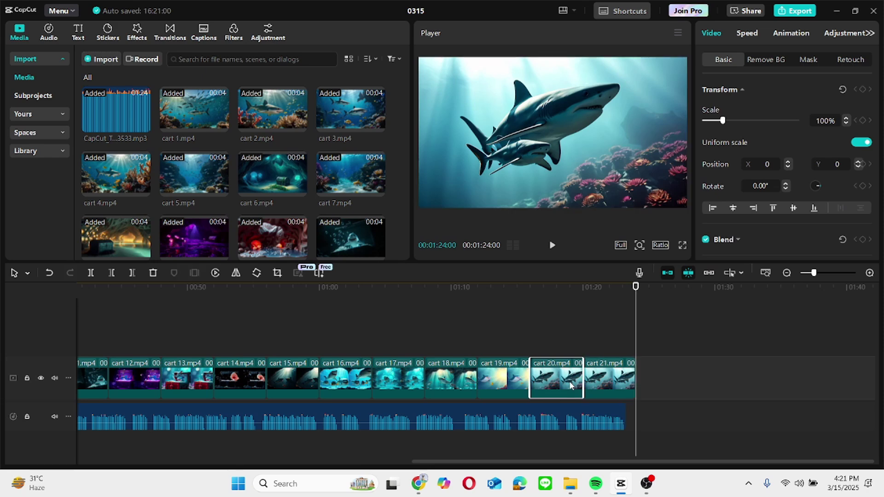
left_click(614, 386)
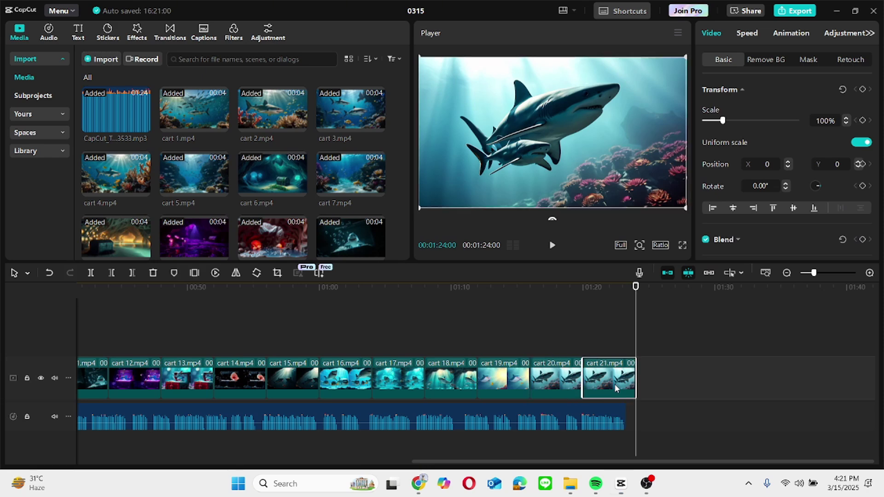
right_click(614, 384)
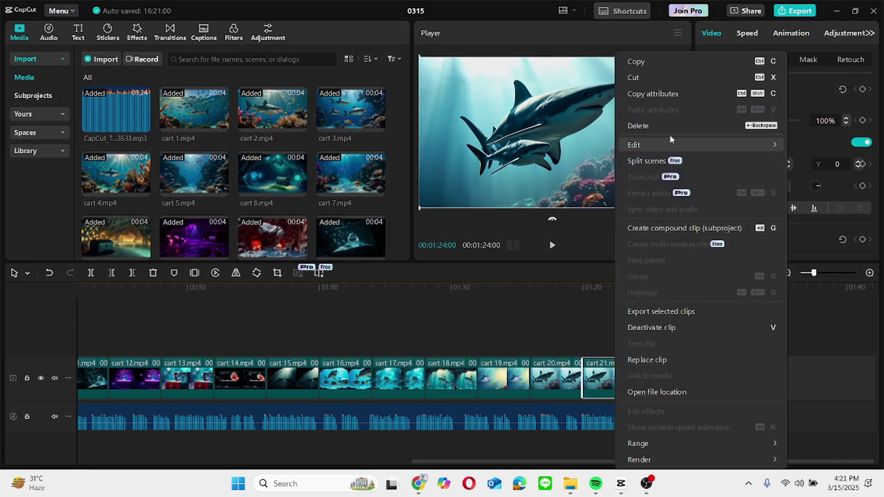
left_click(518, 344)
key("ctrl+z")
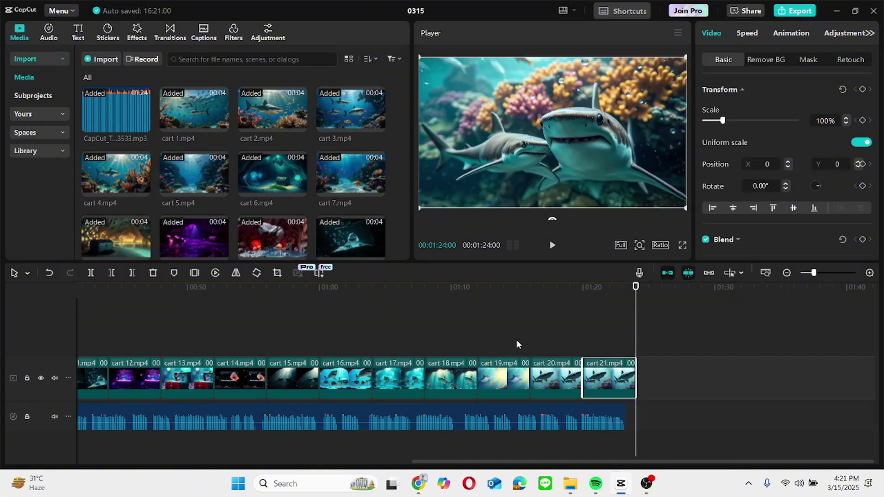
- Delete cart 21.mp4 from the timeline so that cart 22.mp4 directly follows cart 20.mp4
left_click(593, 384)
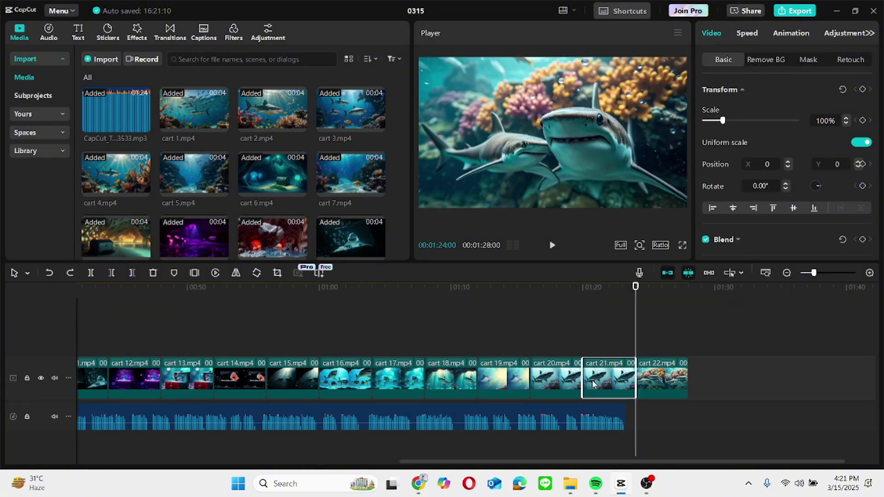
right_click(592, 307)
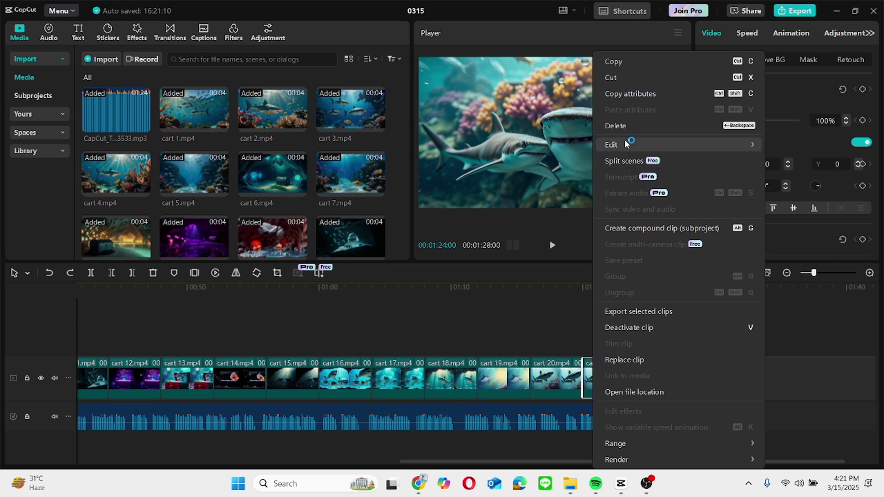
left_click(555, 377)
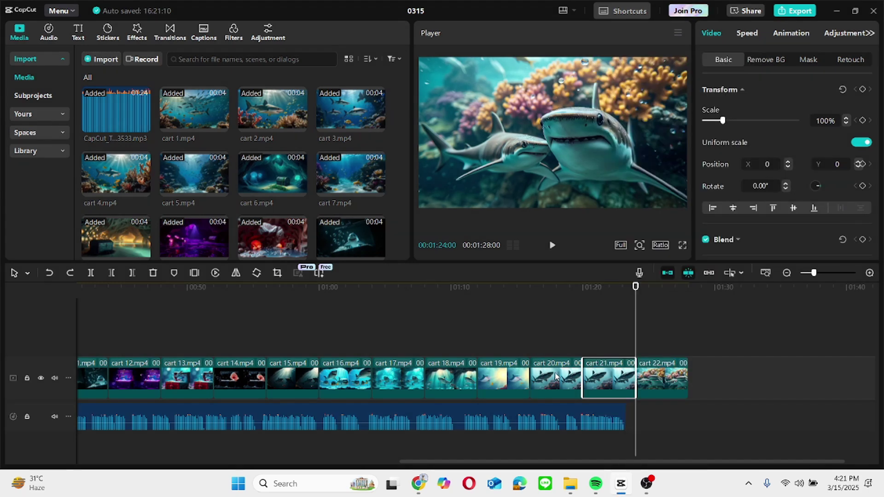
right_click(604, 379)
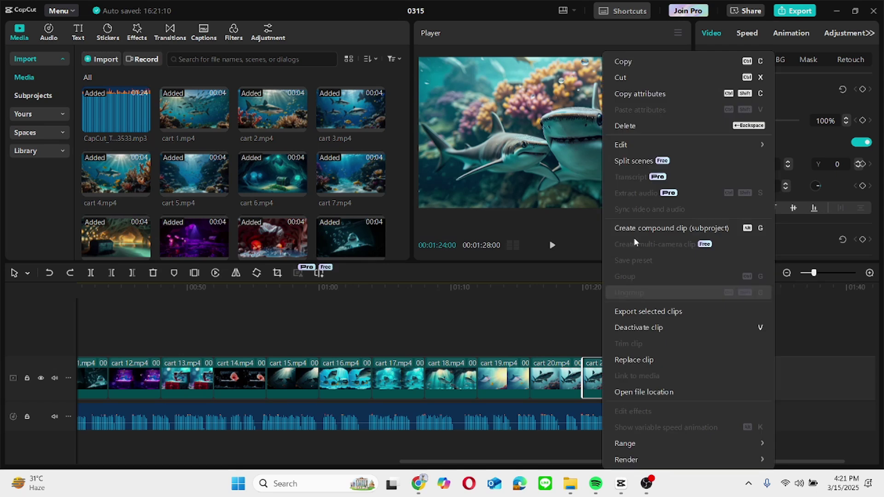
left_click(670, 129)
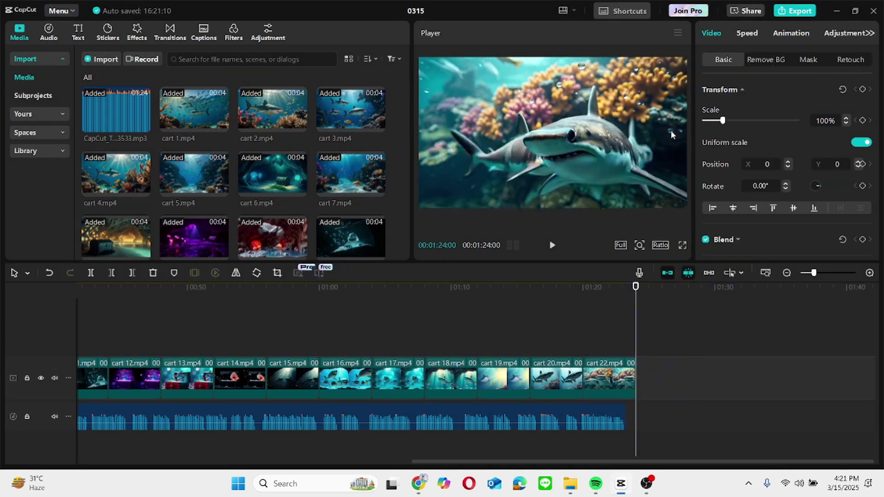
- Trim the end of cart 22.mp4 to match the end of the voiceover, and return the playhead to the start
left_click(633, 370)
left_click_drag(638, 379, 627, 379)
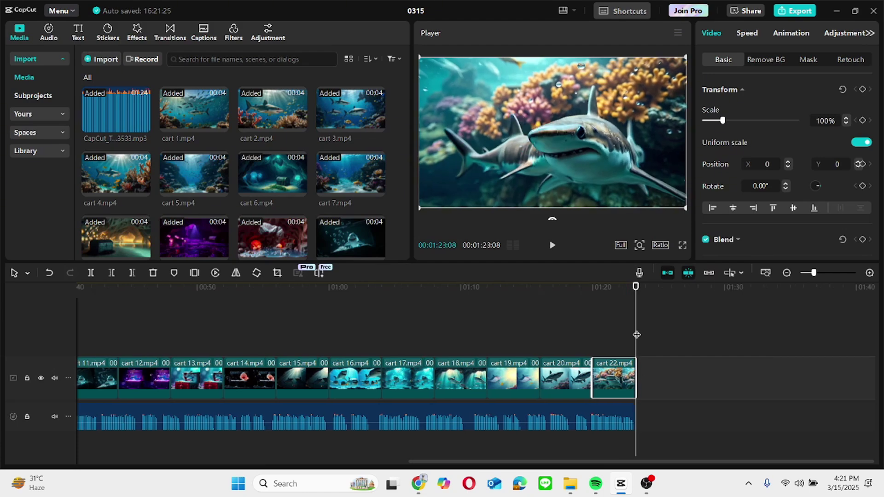
left_click_drag(635, 333, 86, 284)
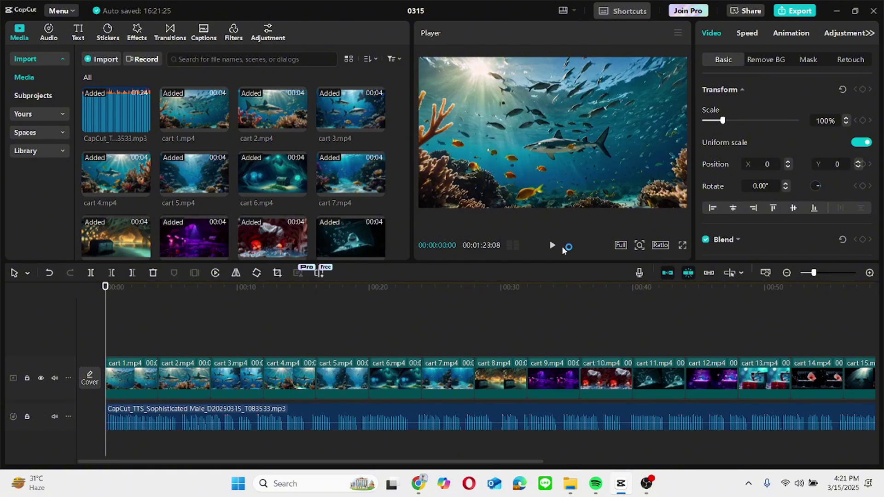
- Preview the opening second of the video with the voiceover and return the playhead to the start
left_click(788, 480)
left_click(793, 477)
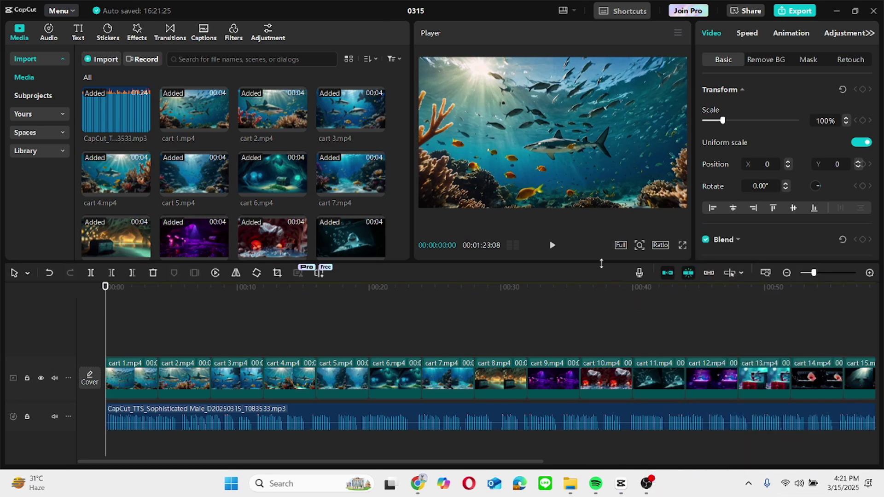
left_click(550, 245)
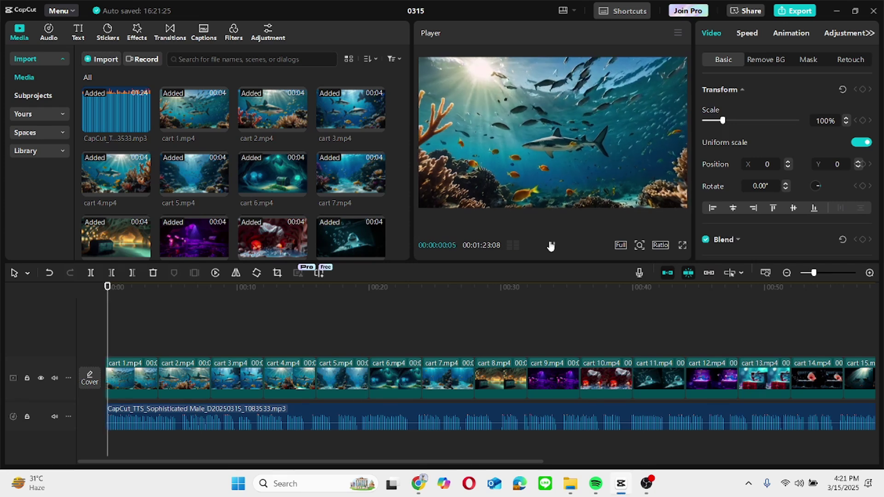
left_click(551, 246)
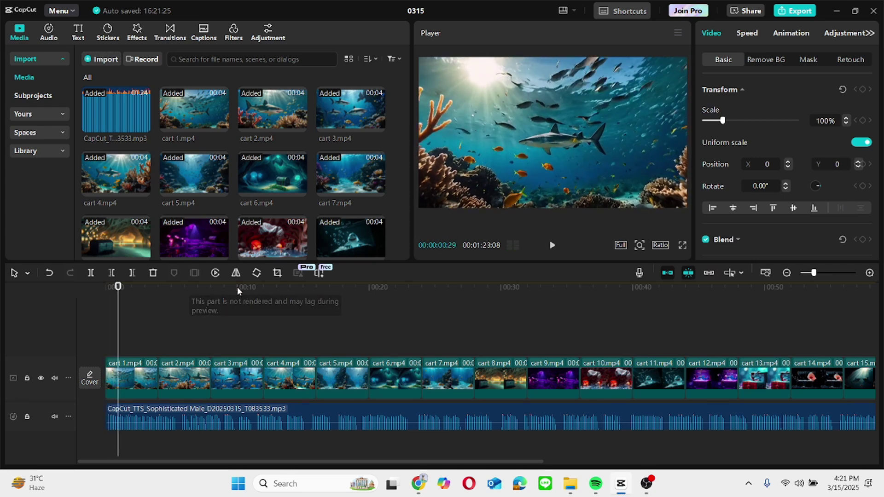
left_click_drag(120, 328, 101, 328)
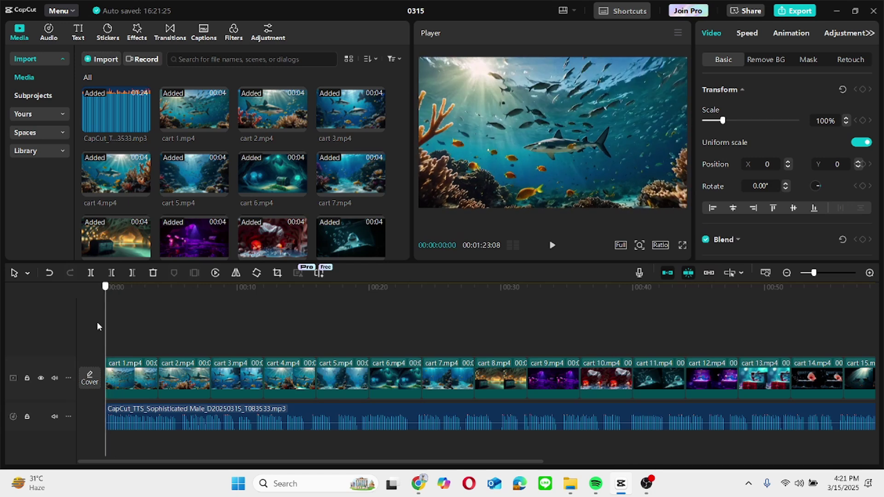
- Browse the Trending and Pro video effects through to the Opening & Closing category for an effect suited to the opening
left_click(130, 34)
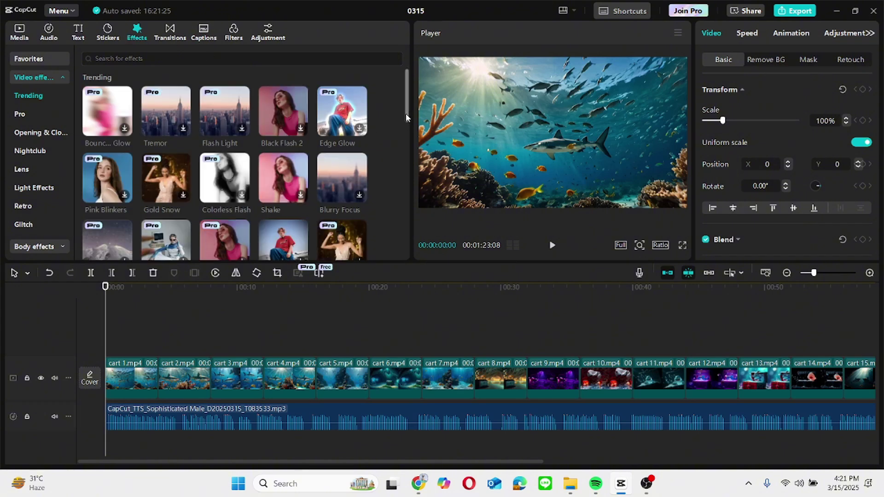
mouse_move(405, 114)
left_mouse_down()
mouse_move(429, 217)
mouse_move(428, 263)
left_mouse_up()
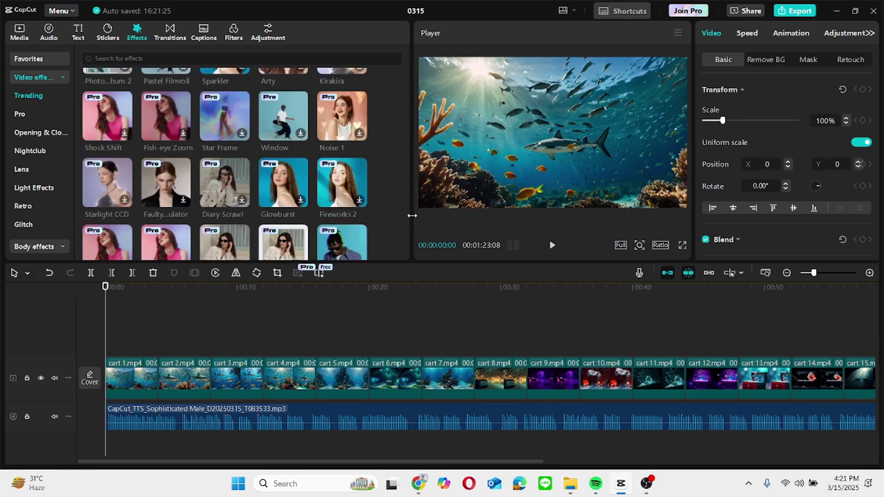
left_click_drag(407, 226, 412, 270)
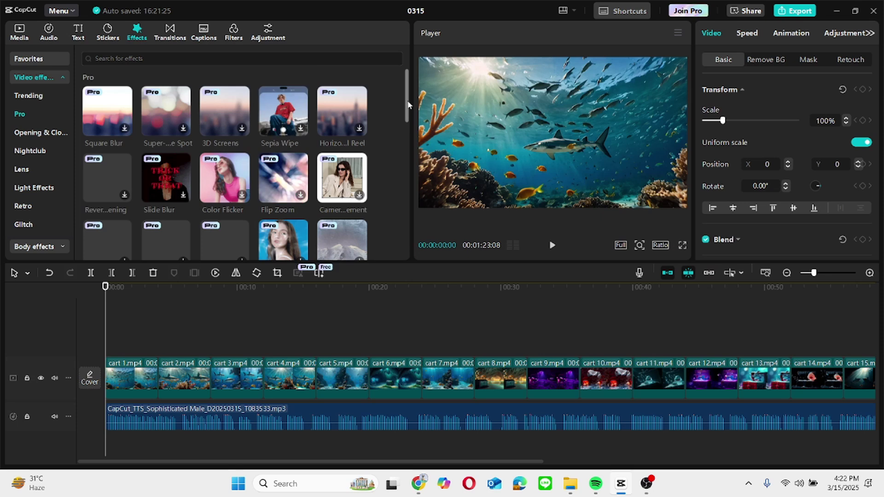
left_click_drag(408, 112, 418, 250)
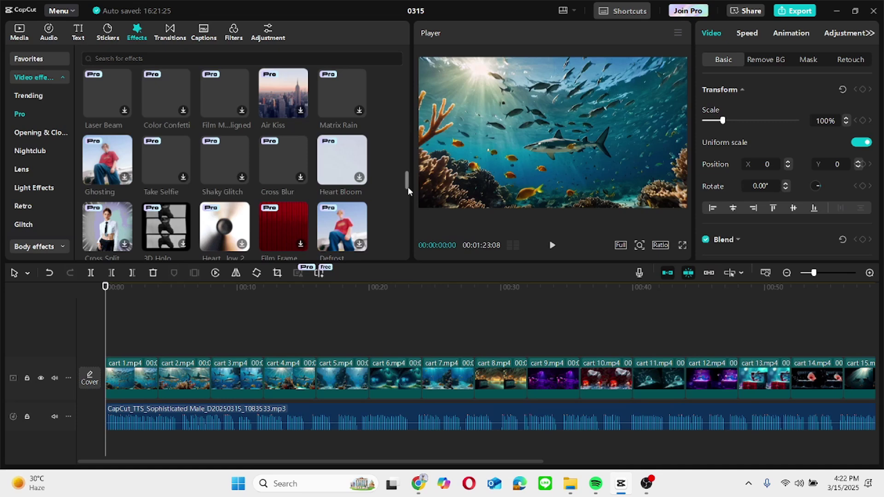
scroll(408, 188, "down", 2)
scroll(407, 188, "down", 5)
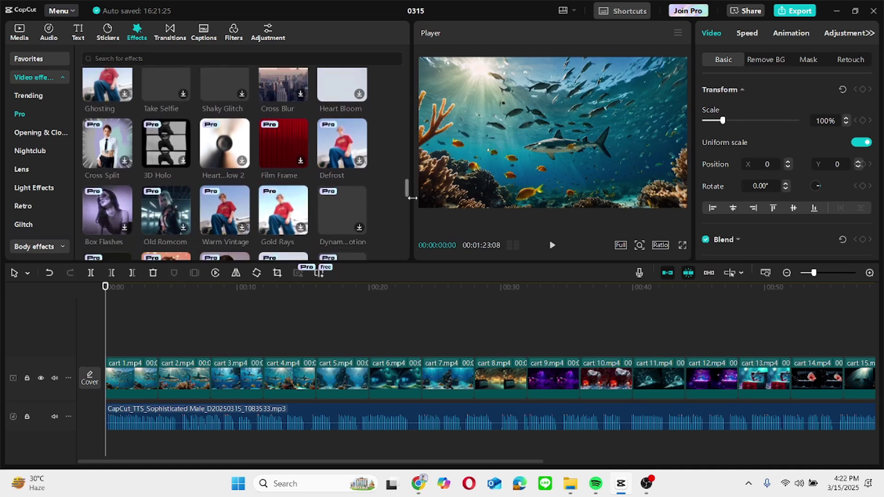
scroll(416, 212, "down", 3)
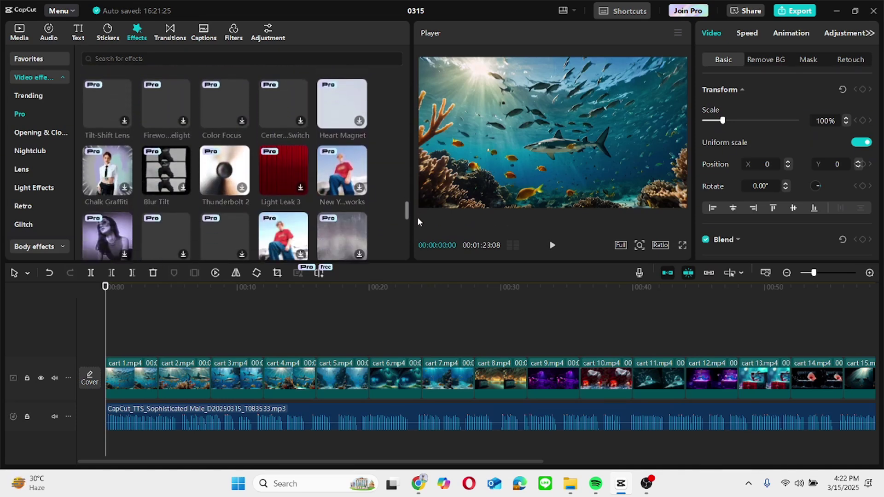
scroll(417, 217, "down", 5)
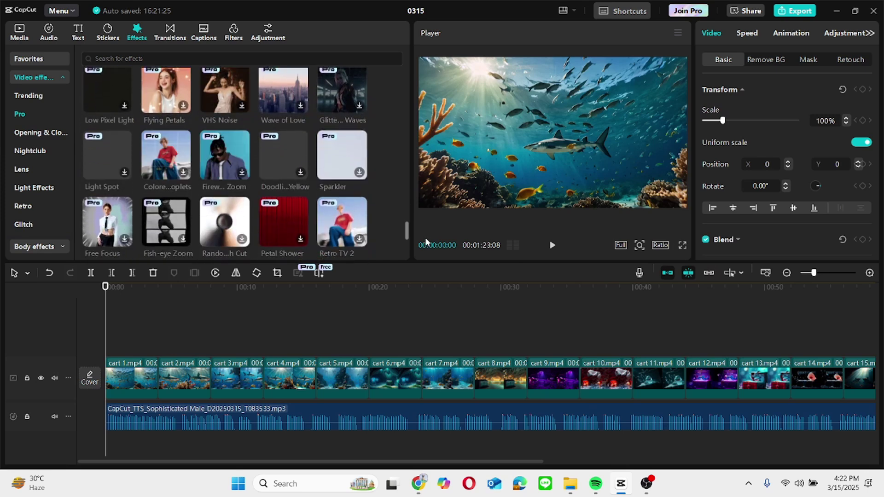
scroll(425, 243, "down", 2)
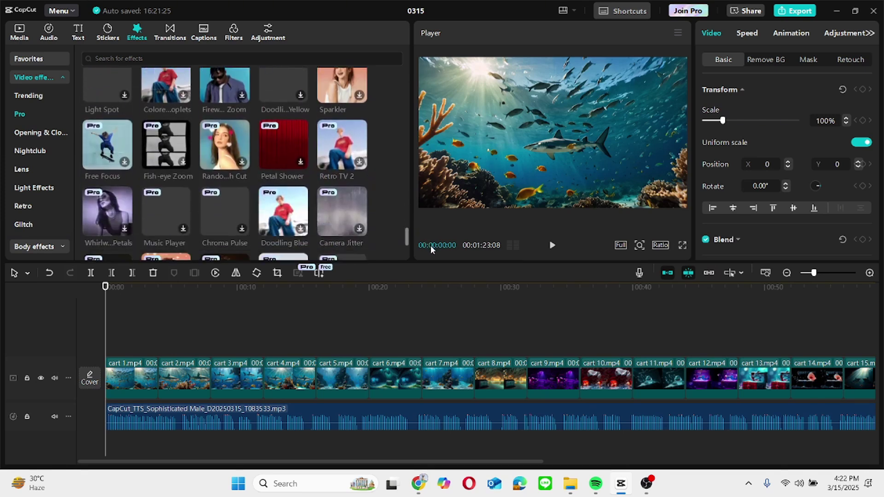
scroll(431, 251, "down", 2)
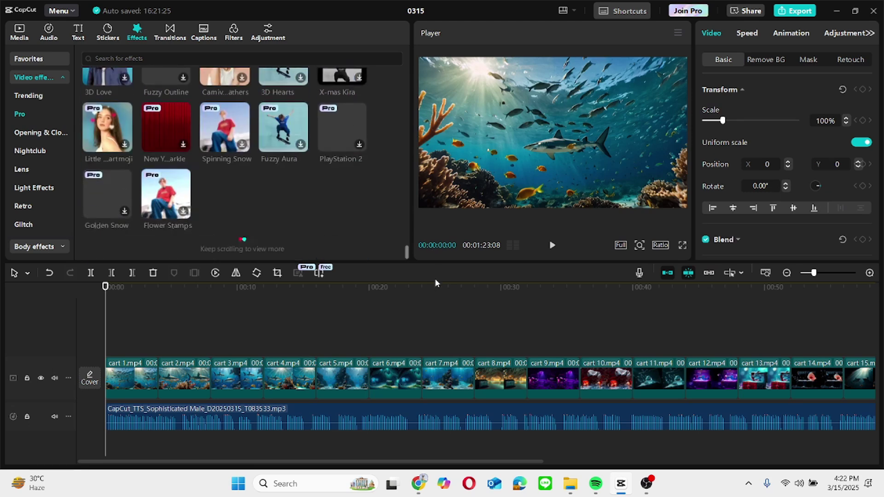
scroll(432, 231, "down", 2)
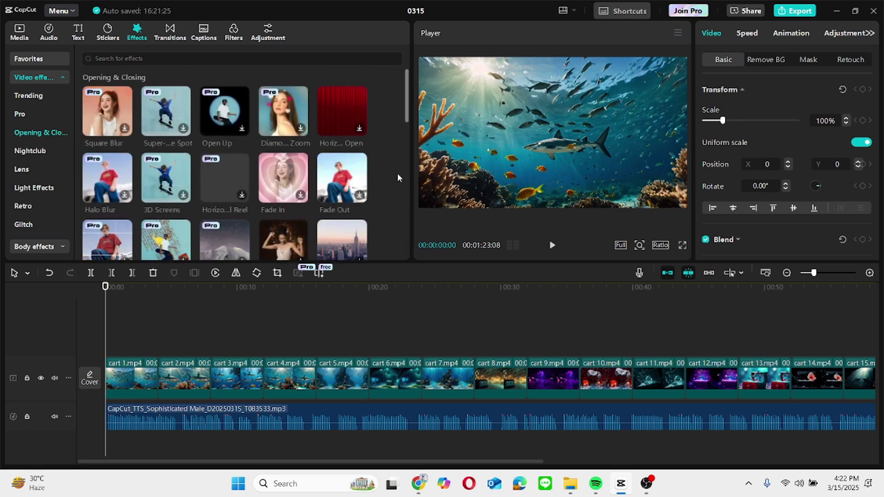
- Preview the Horizontal Open effect from the Opening & Closing category and add it at the start of the timeline above cart 1.mp4
left_click(330, 100)
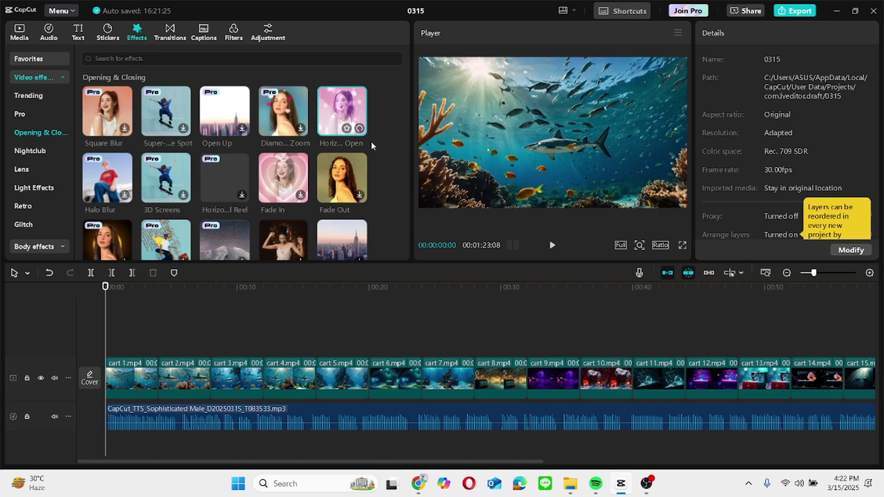
left_click(341, 112)
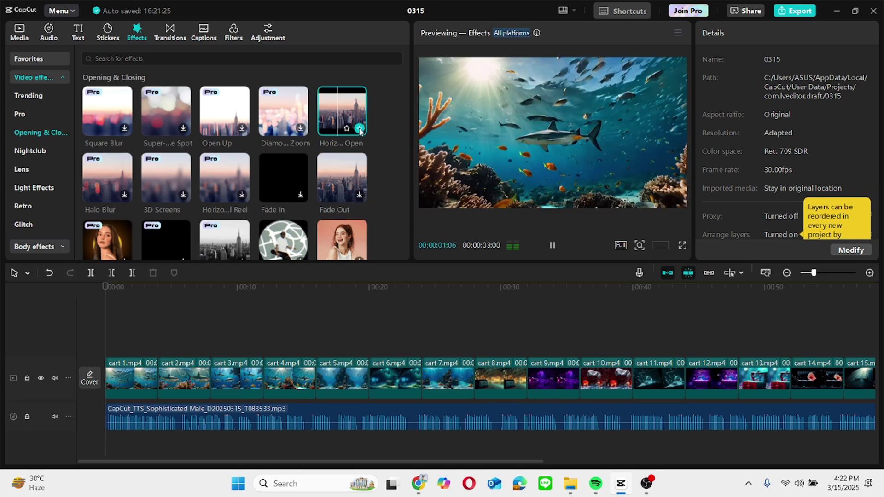
left_click(359, 128)
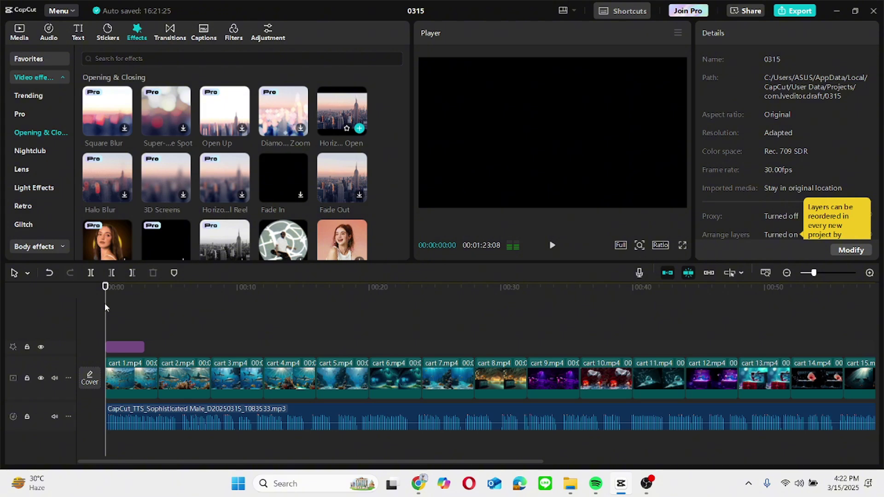